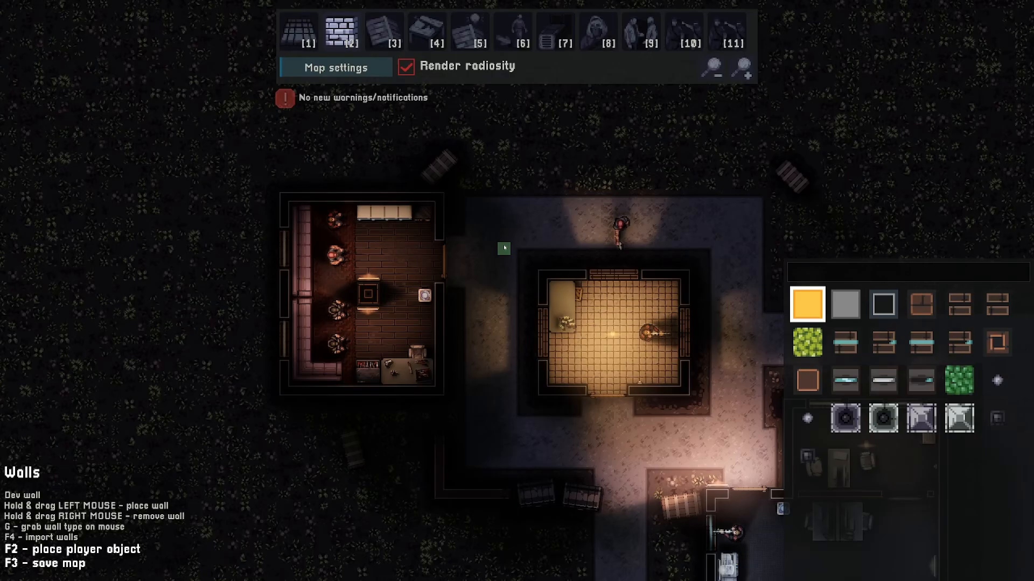
Choose the security_monitor tilegrid object, with render depth 30 and height 80, and move it over the building with the purple sofa
click(743, 68)
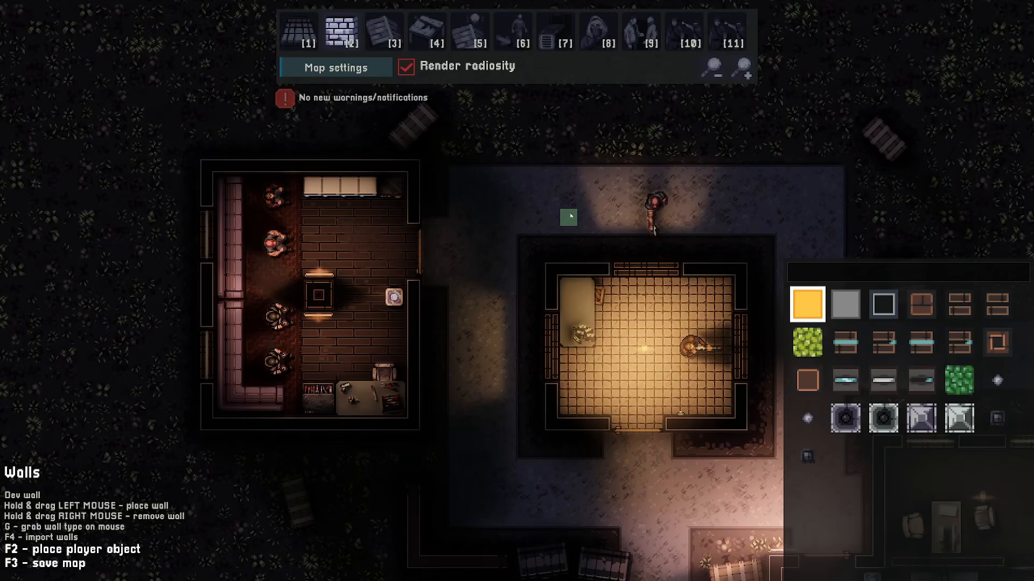
click(425, 33)
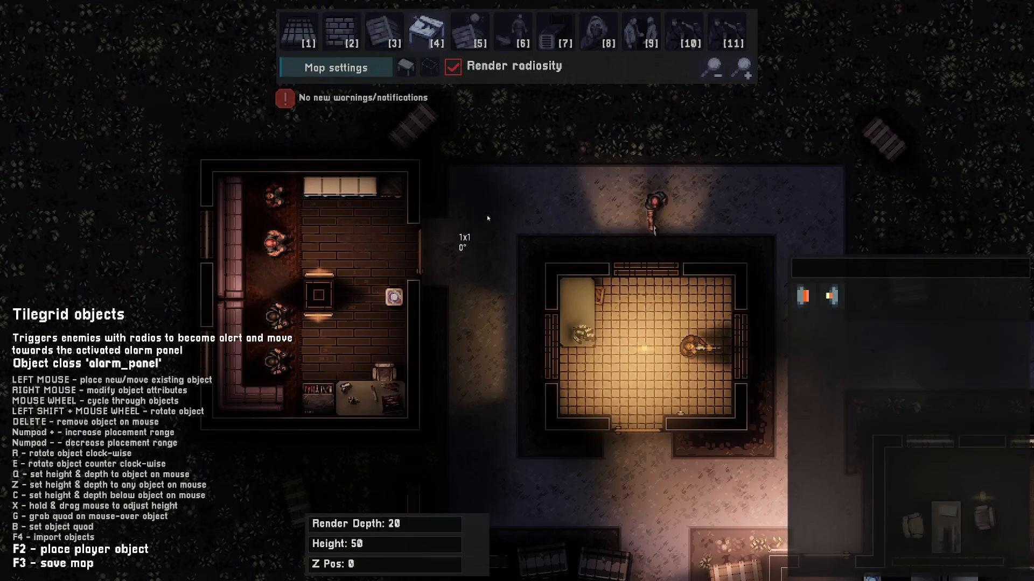
scroll(488, 218, down, 4)
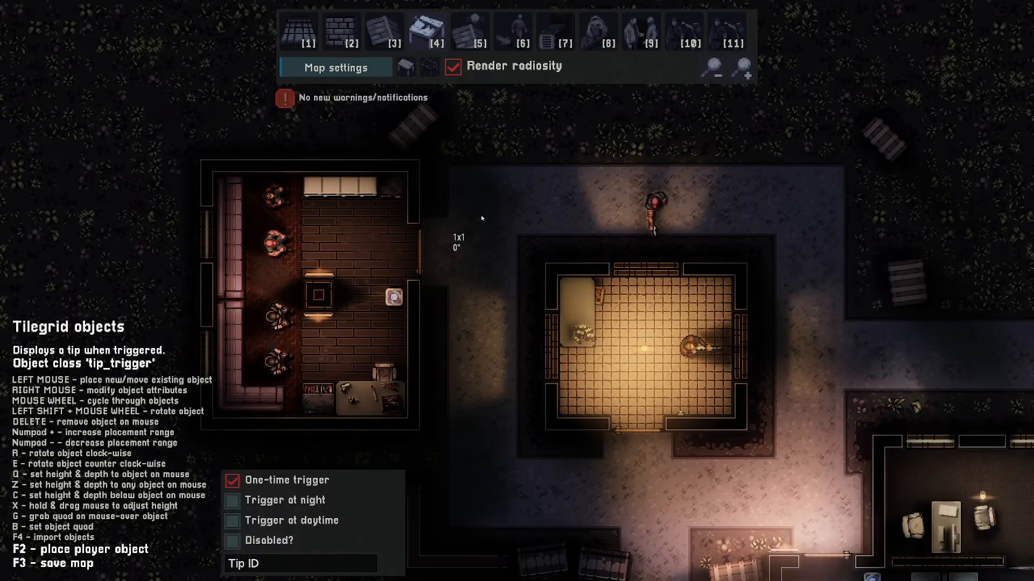
scroll(477, 216, up, 1)
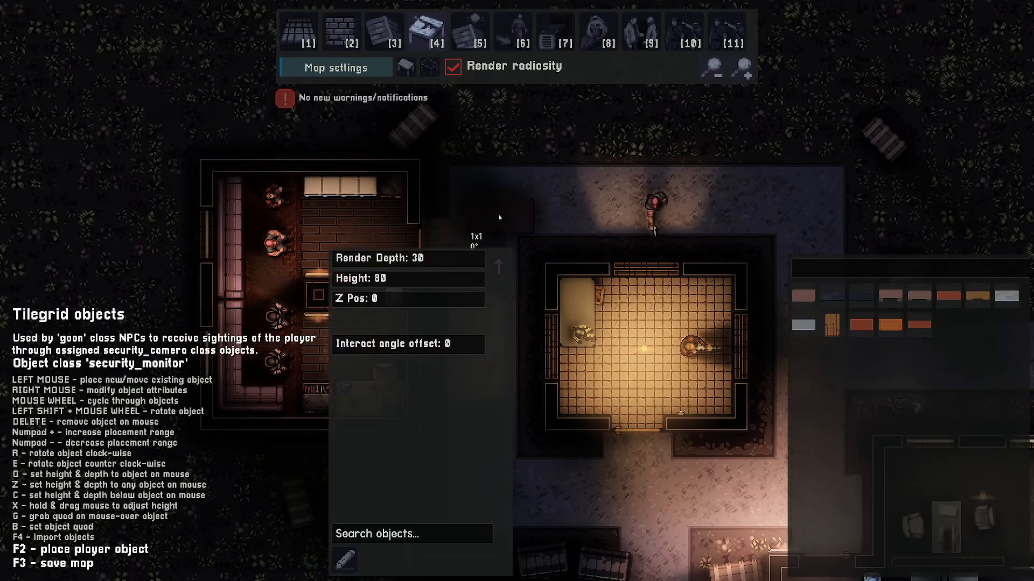
key(s)
key(a)
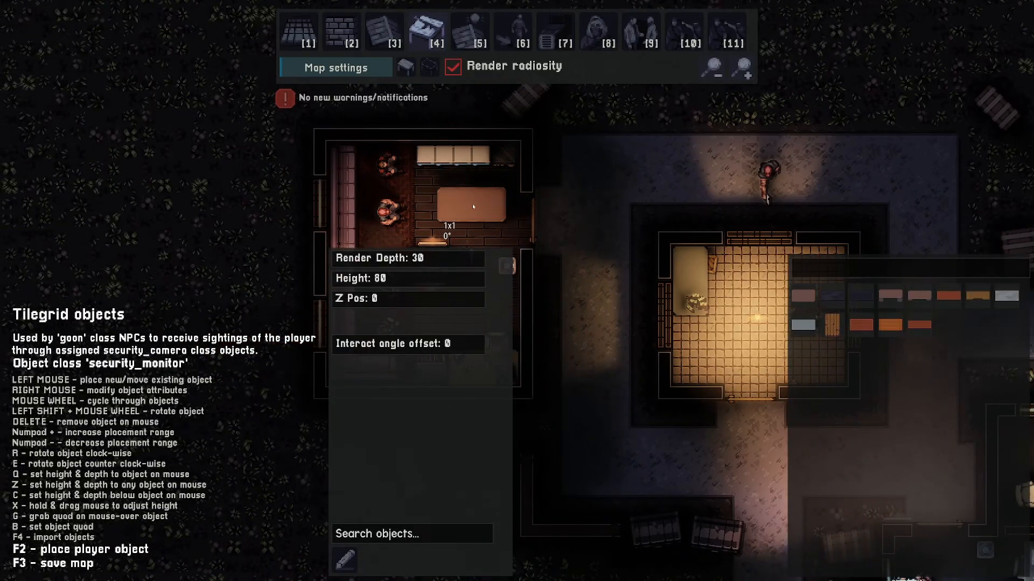
key(w)
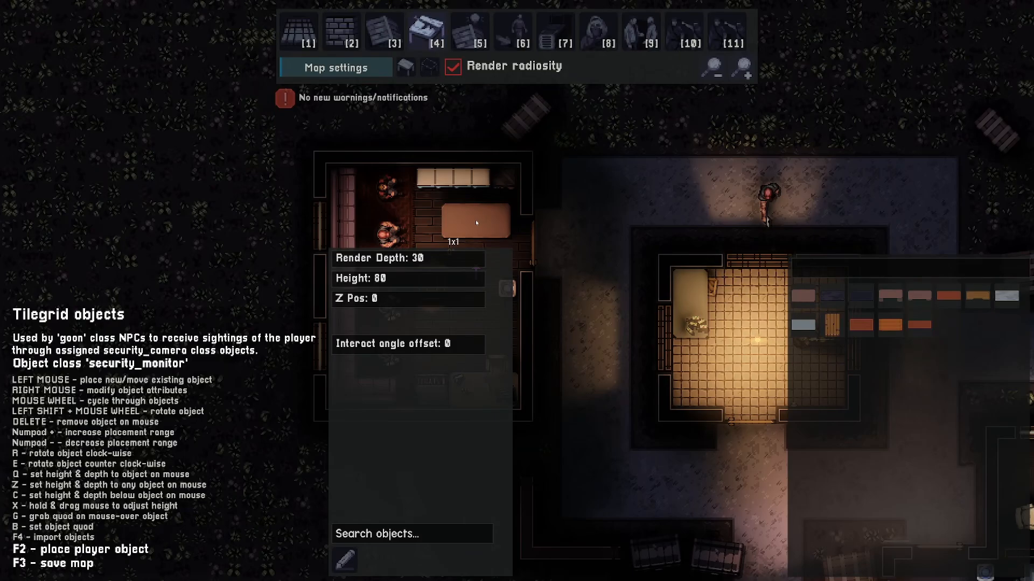
Extend the sofa building northward and place a white chair, rotated -180°, facing the security monitor desk
key(2)
key(a)
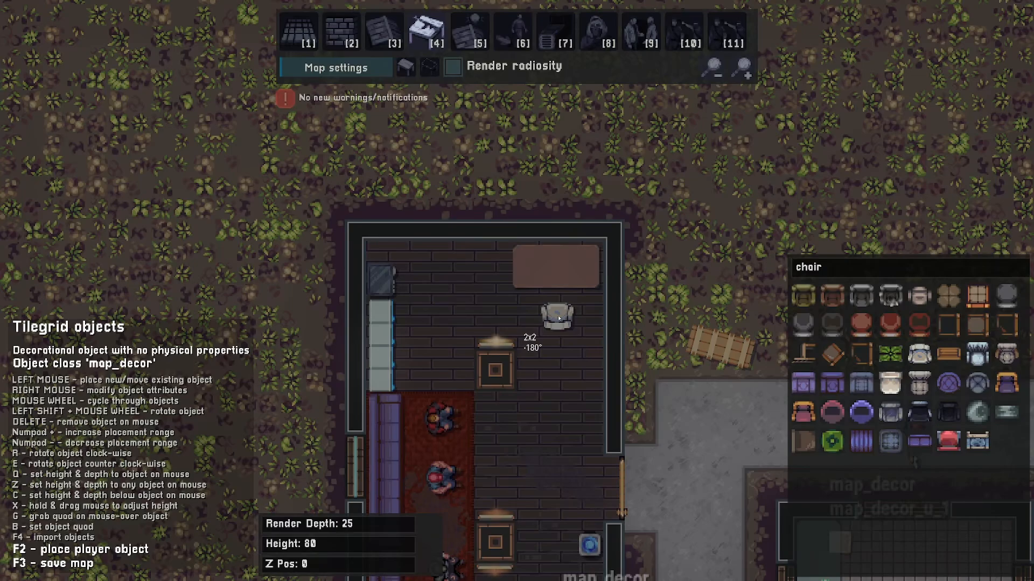
click(559, 318)
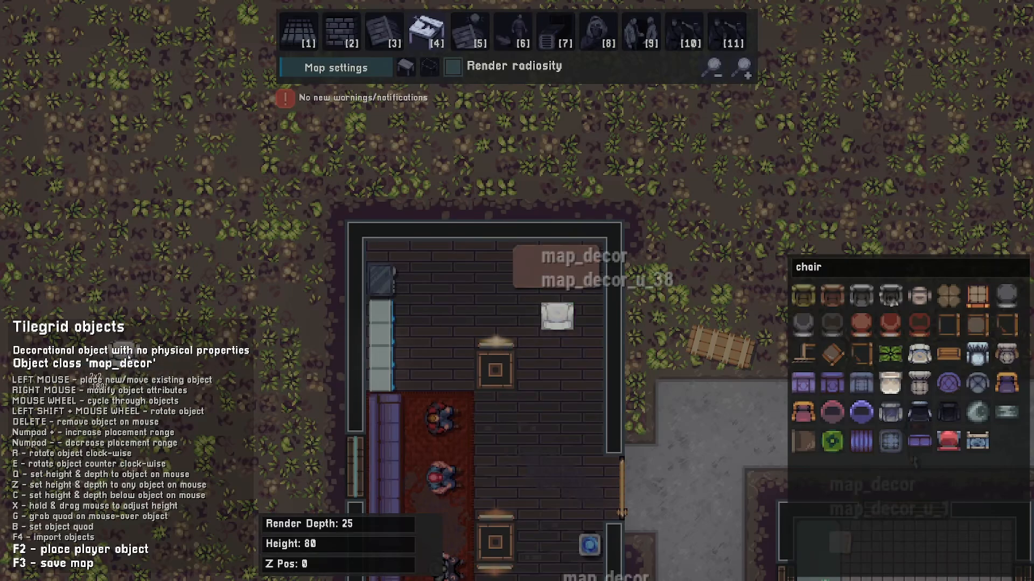
scroll(443, 362, up, 1)
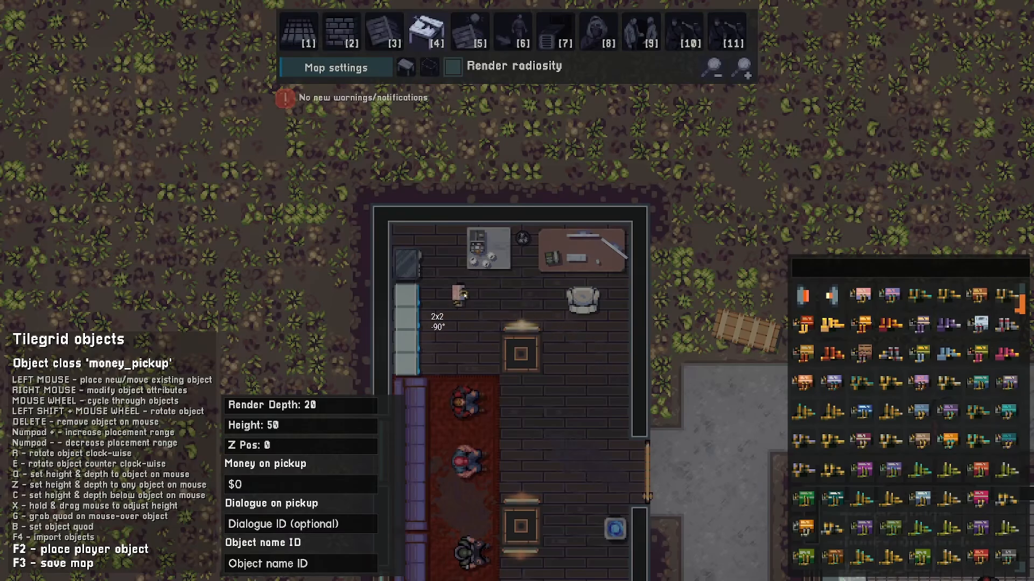
Examine the extended sofa building and the small tiled guardhouse for a spot to place the money_pickup object
key(s)
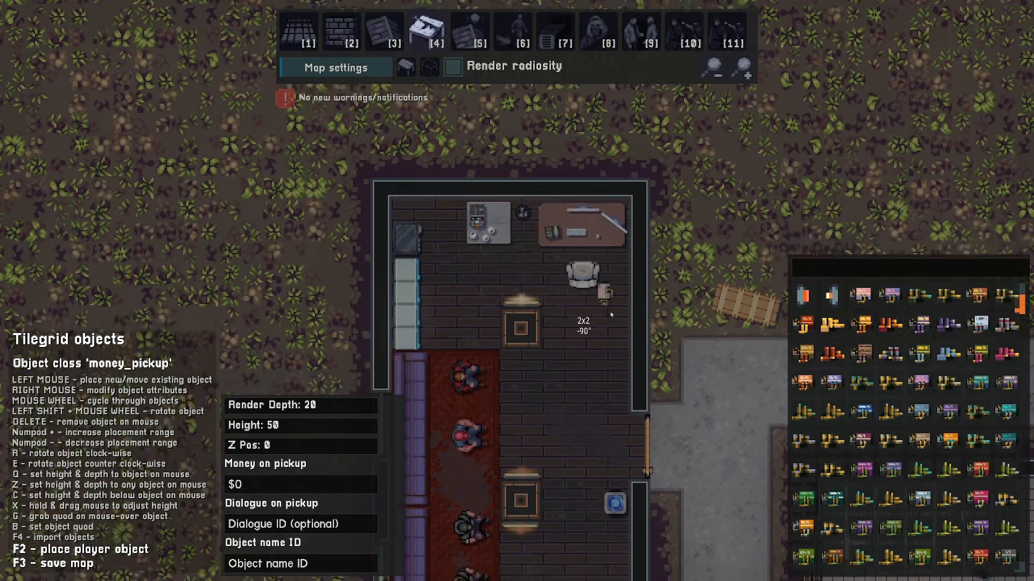
key(w)
key(s)
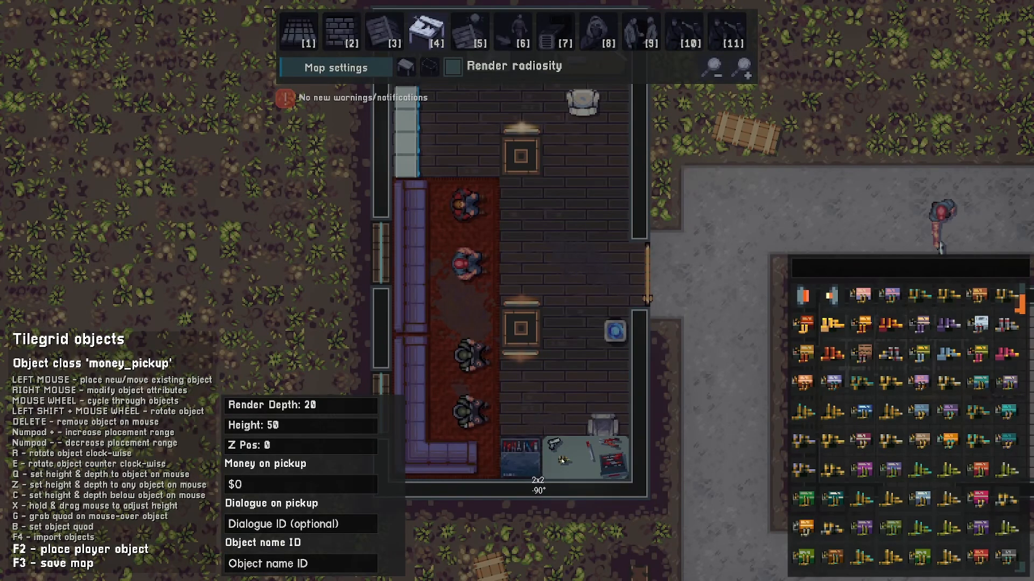
key(w)
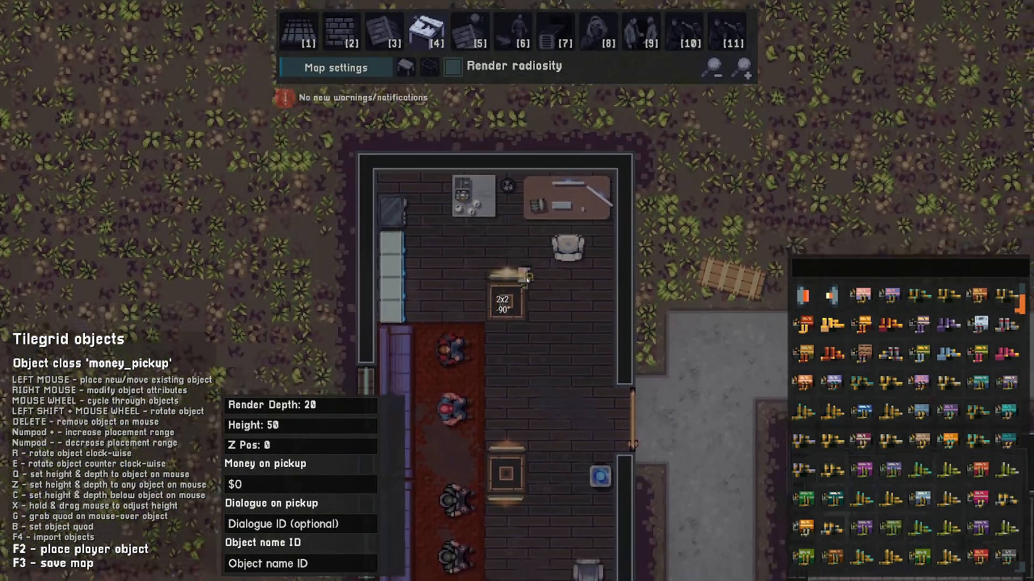
key(s)
key(d)
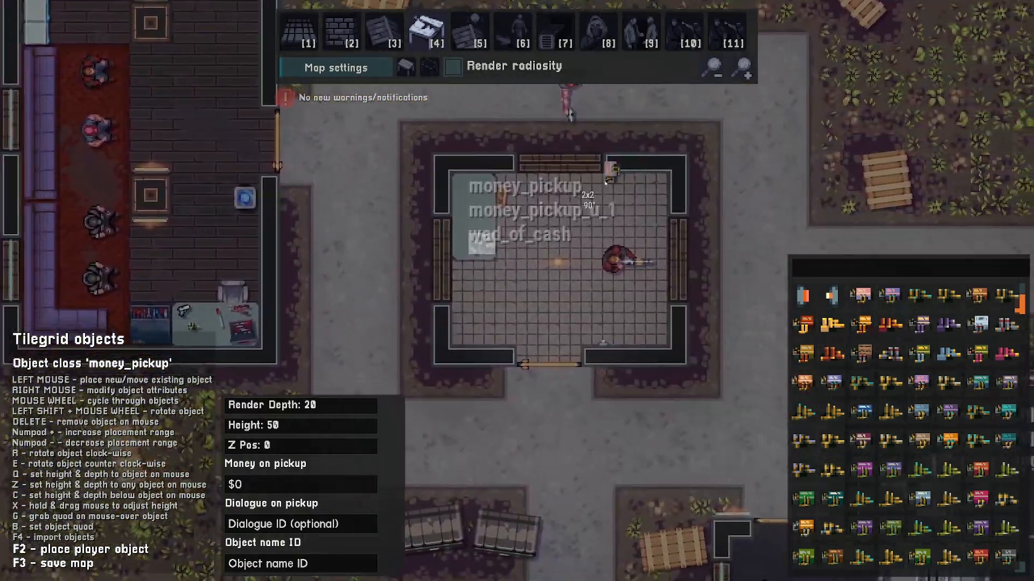
key(w)
key(a)
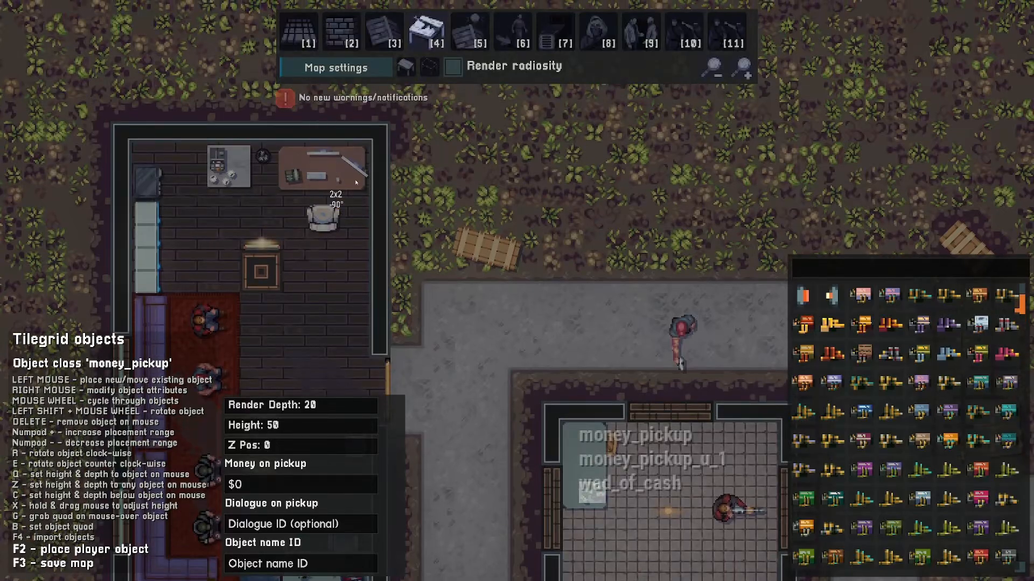
key(s)
key(d)
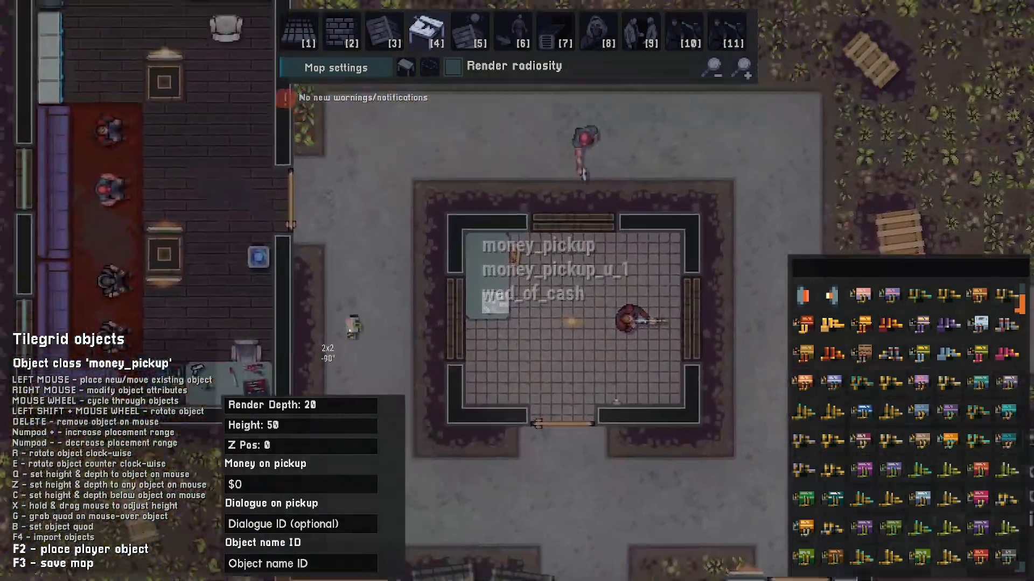
key(w)
key(a)
key(s)
key(w)
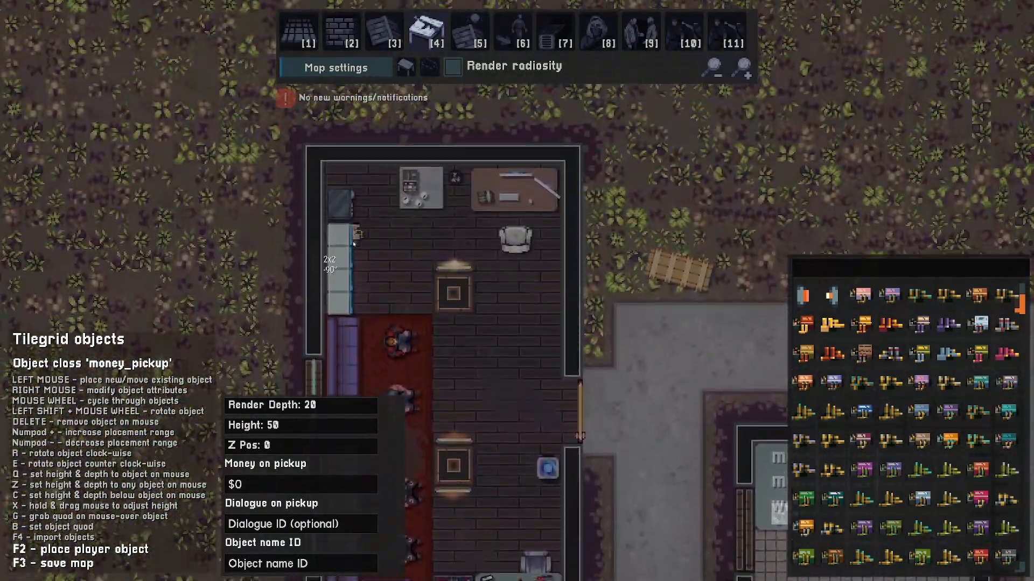
key(a)
key(s)
key(w)
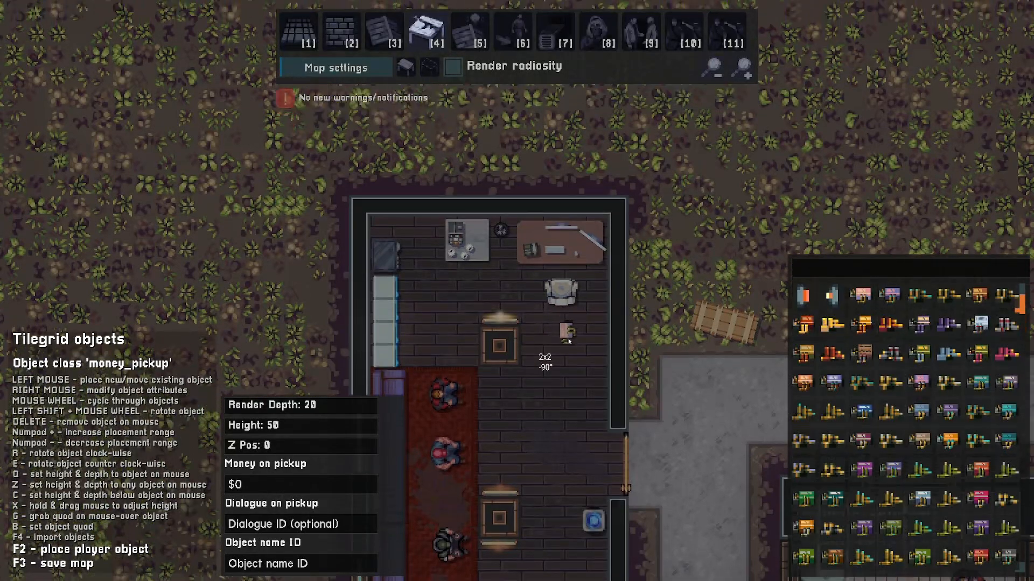
key(w)
key(a)
key(r)
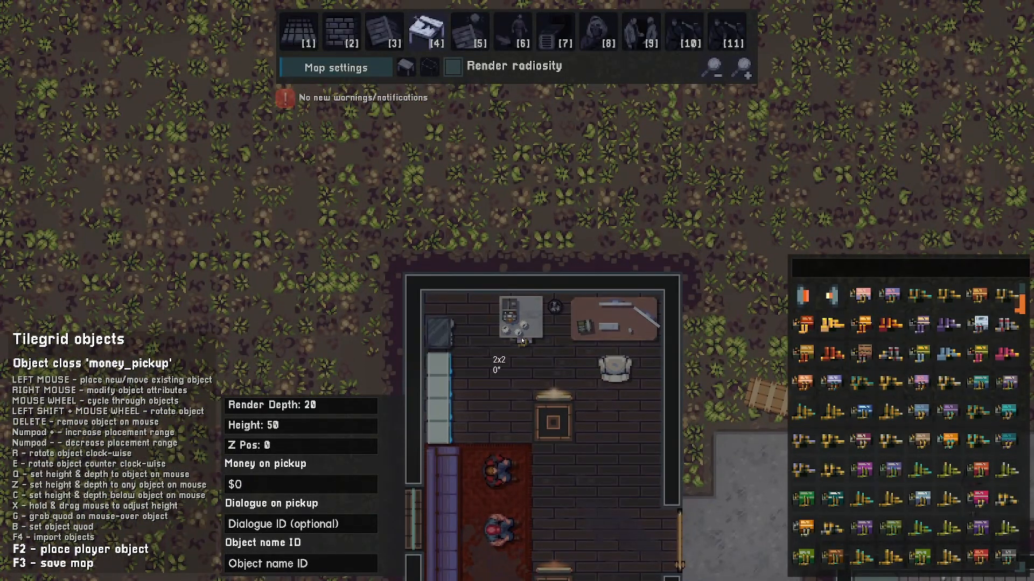
key(s)
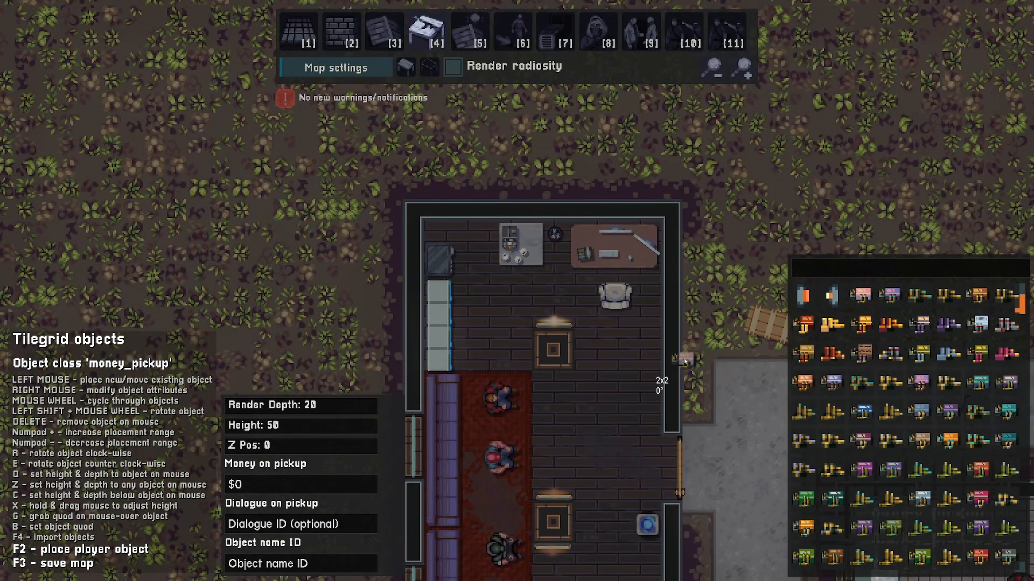
key(s)
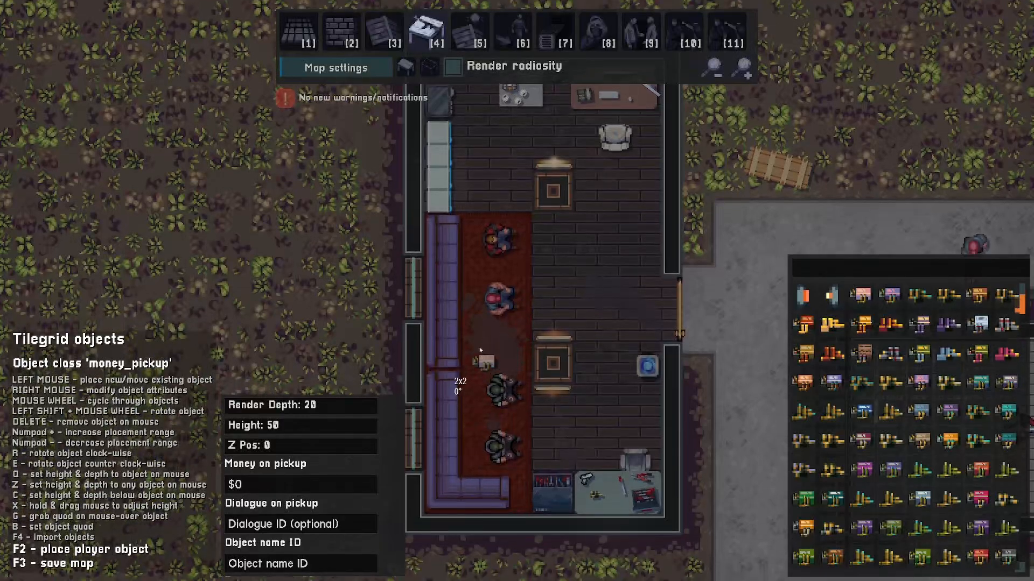
key(w)
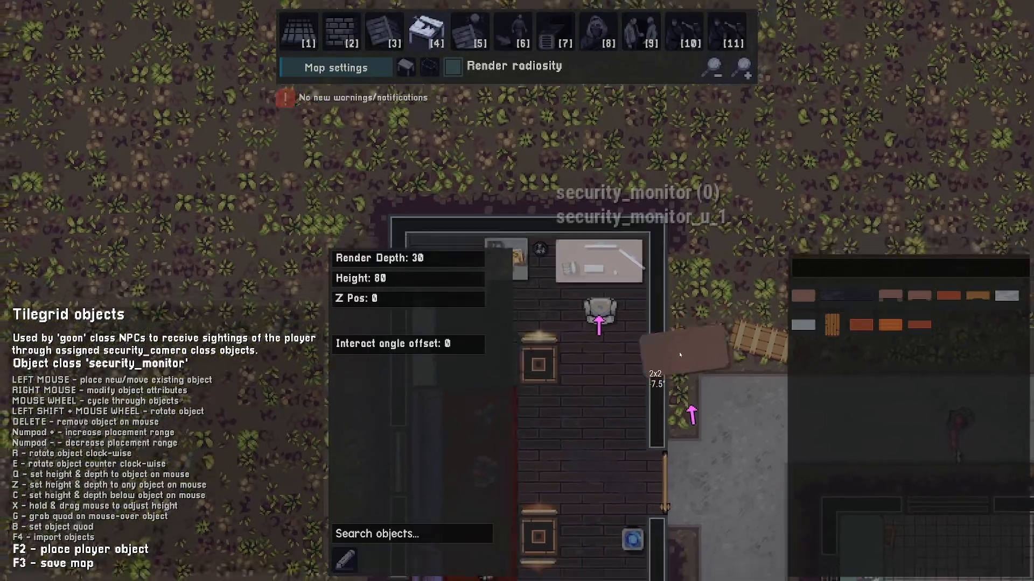
Browse the tilegrid object classes from security_monitor to map_decor and review the decor placed around the security desk
key(w)
key(d)
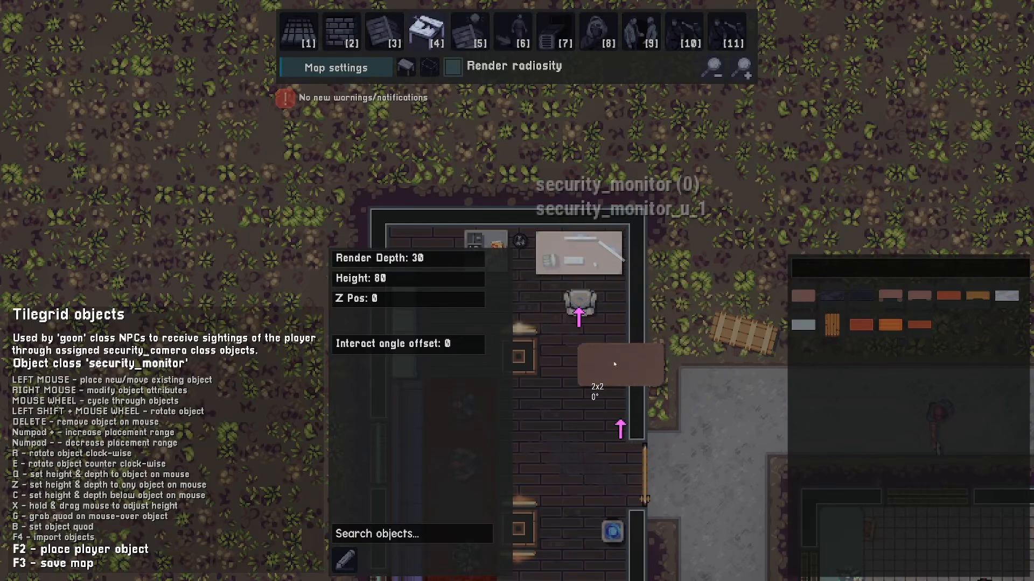
scroll(590, 322, down, 1)
scroll(590, 322, down, 5)
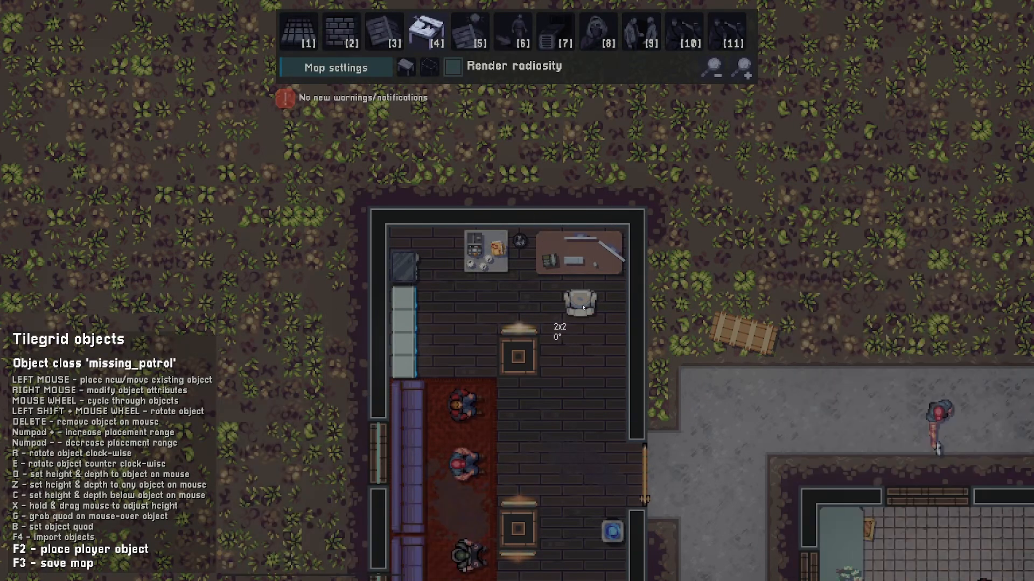
scroll(580, 307, down, 4)
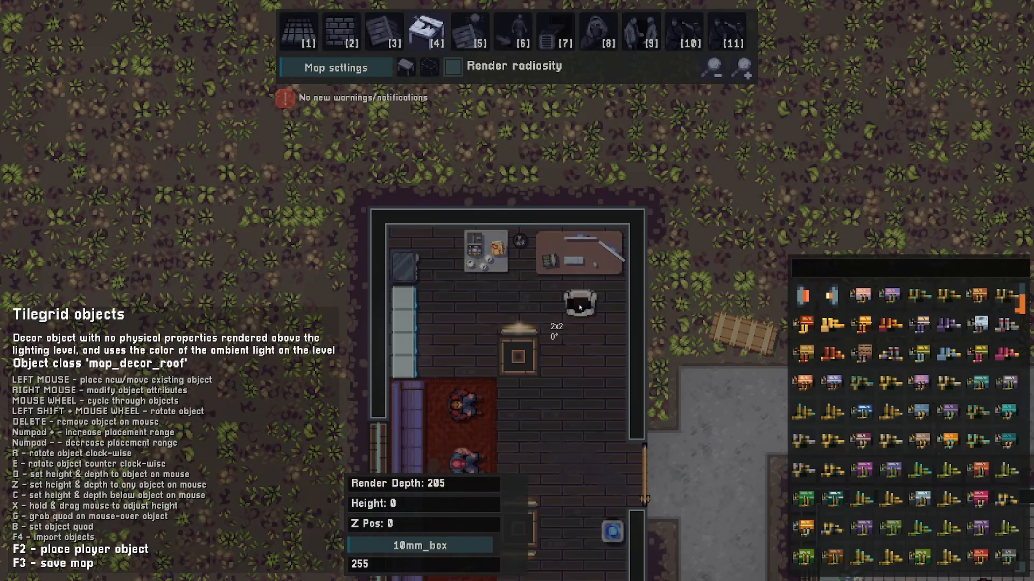
scroll(580, 308, down, 1)
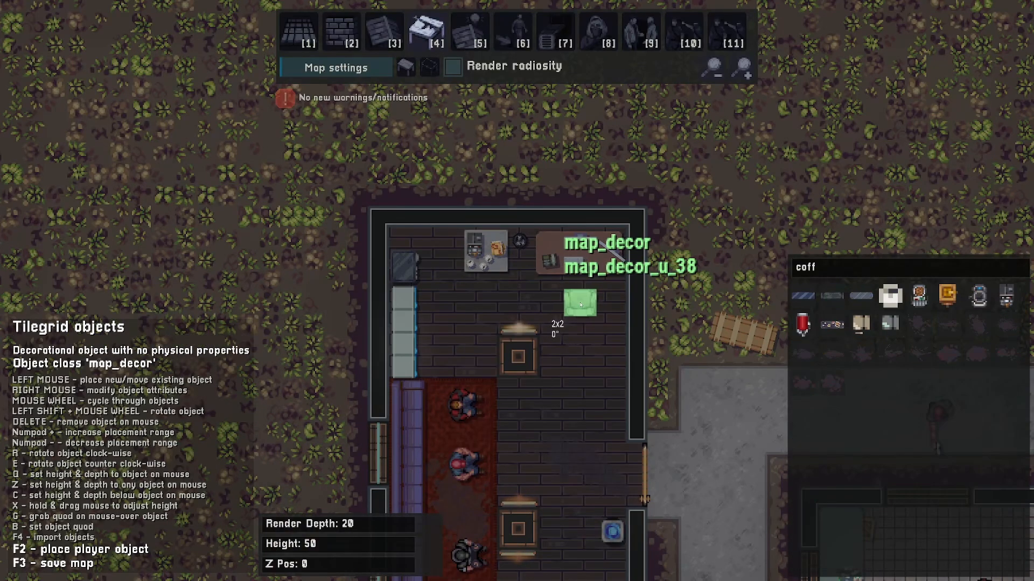
key(d)
key(s)
key(a)
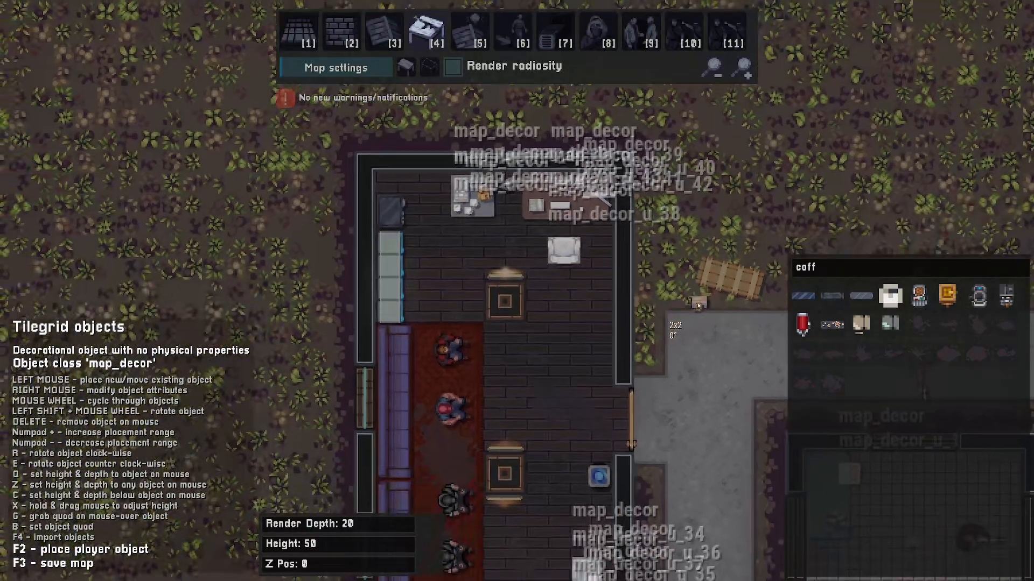
Switch to NPC placement and examine the goons positioned in the sofa building, the guardhouse and the surrounding paths
key(8)
key(d)
key(s)
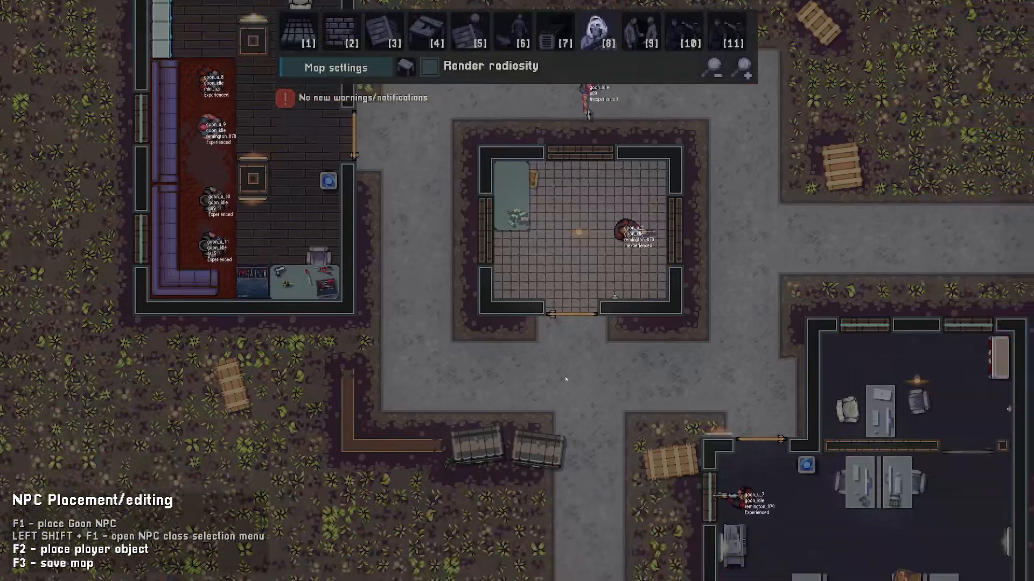
key(a)
key(w)
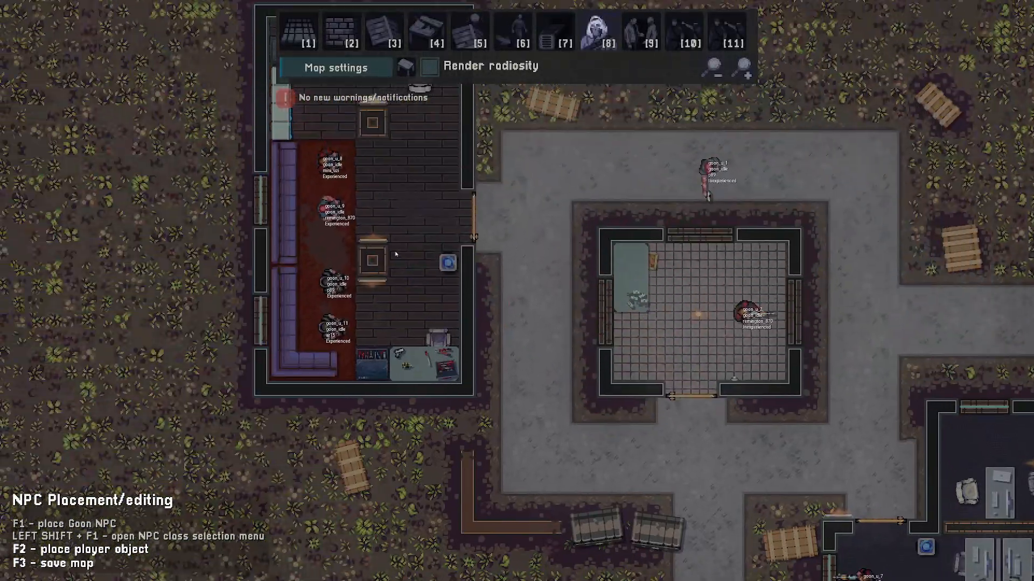
key(a)
key(w)
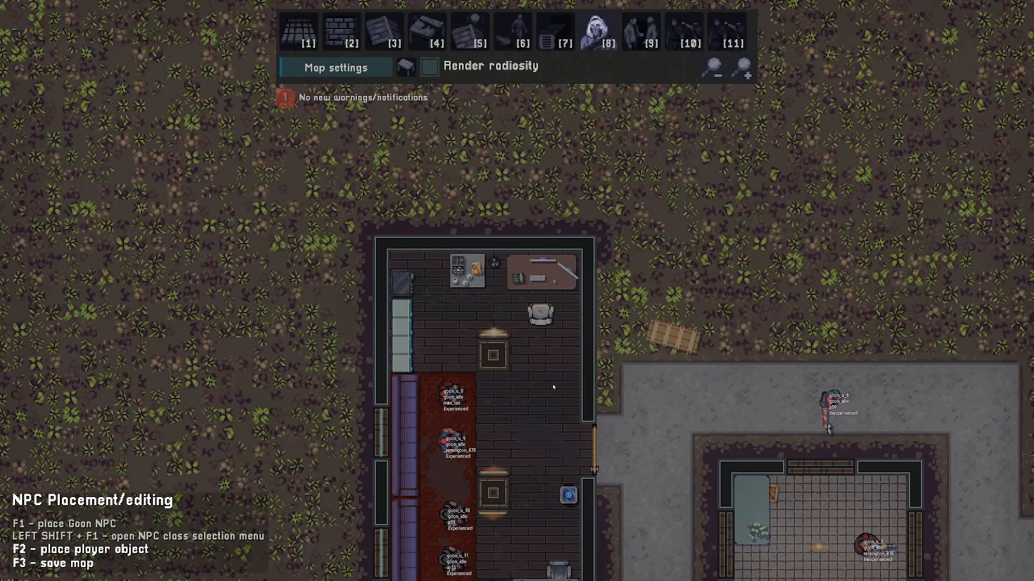
key(s)
key(s)
key(d)
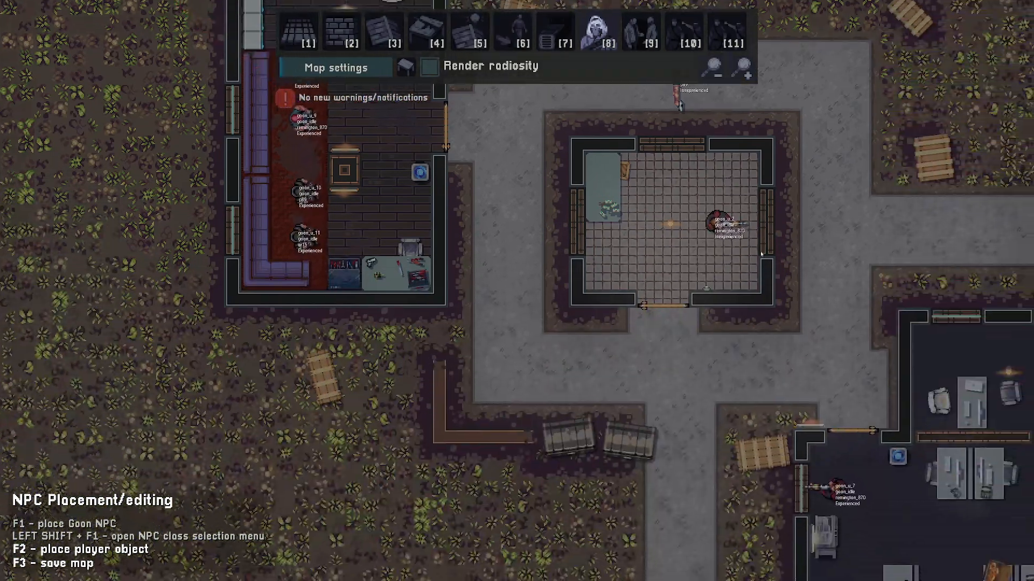
key(w)
key(a)
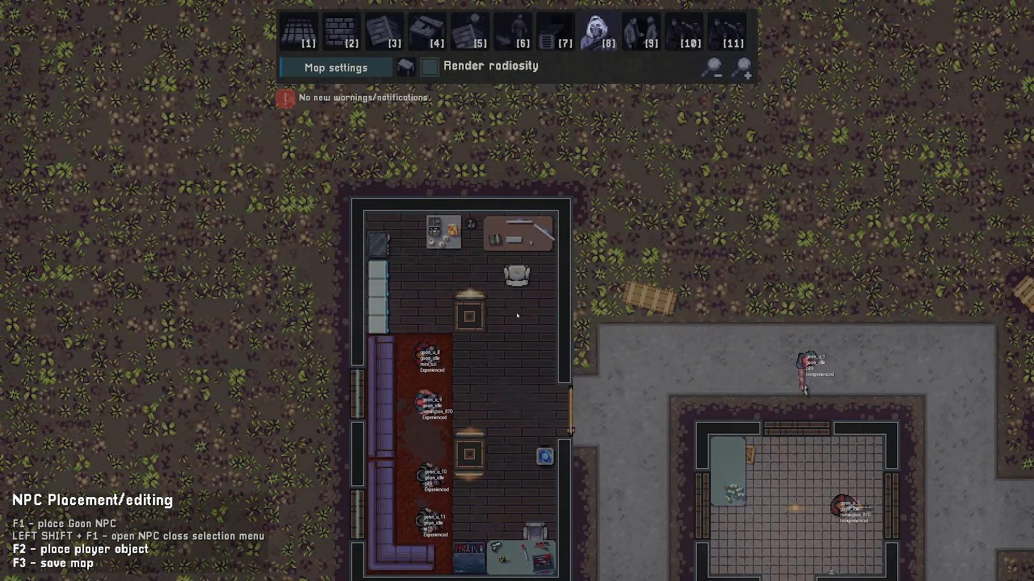
Place a goon NPC south of the security desk chair with a P89 starting weapon and Experienced skill level
key(F1)
click(517, 315)
click(635, 139)
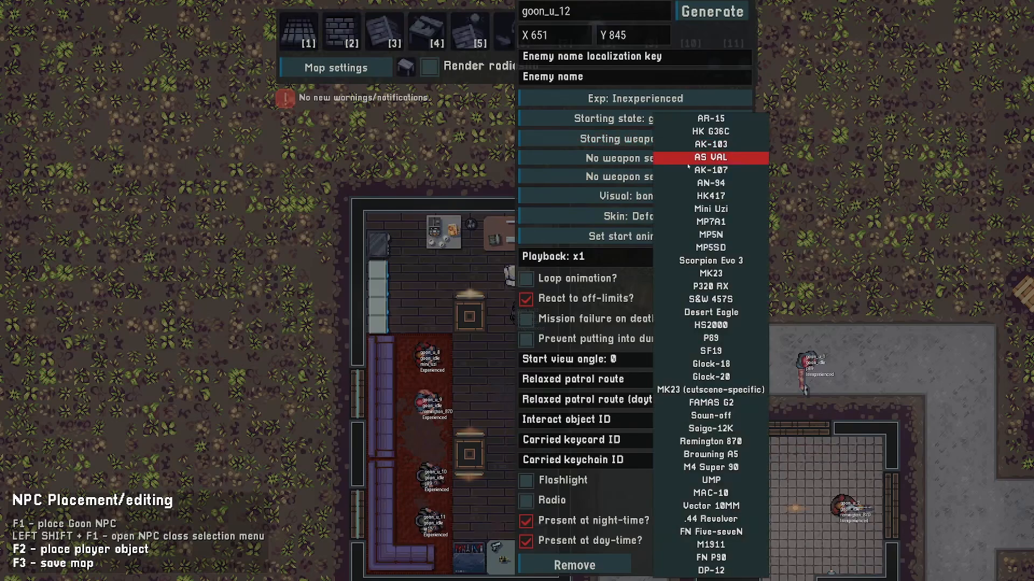
click(708, 334)
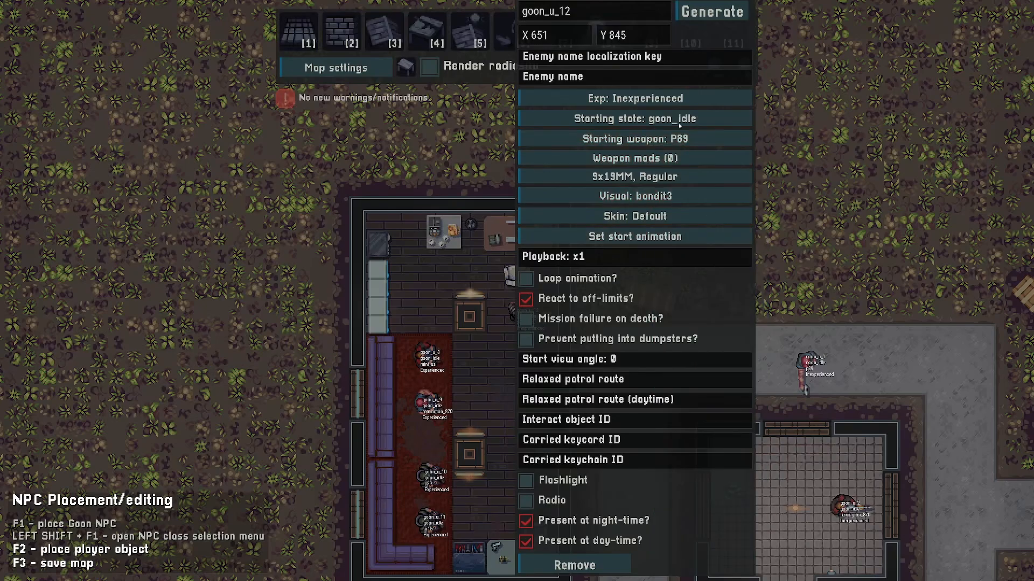
click(680, 99)
click(708, 125)
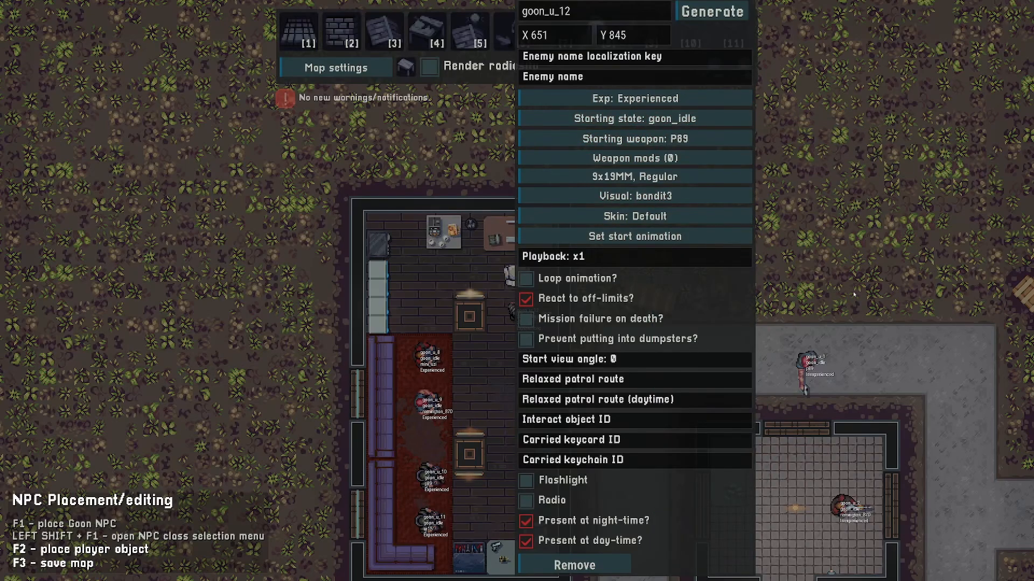
Bring up the security_monitor class among the tilegrid objects and read the object ID of the monitor on the security desk
key(4)
key(w)
scroll(538, 289, down, 5)
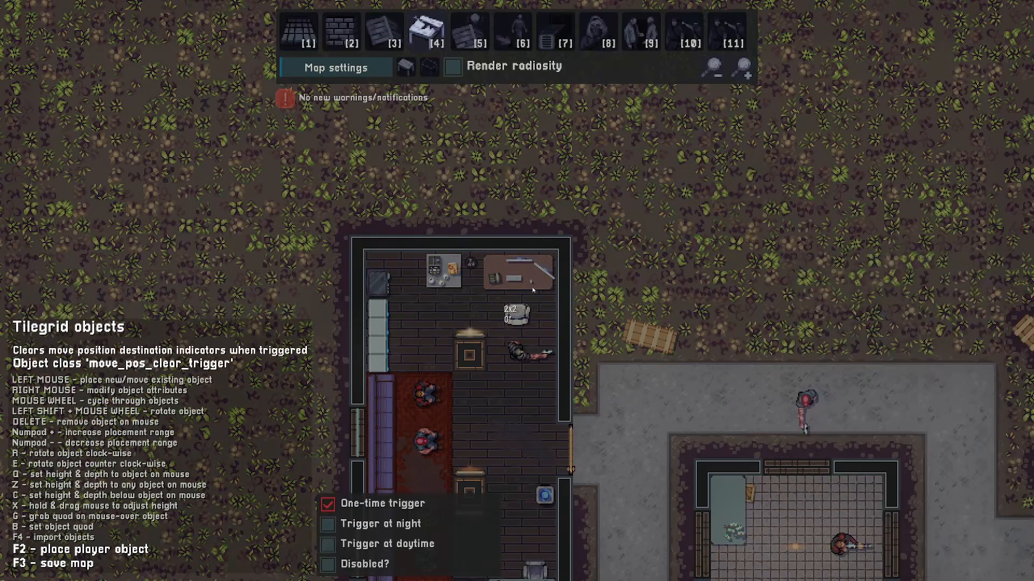
scroll(533, 289, down, 2)
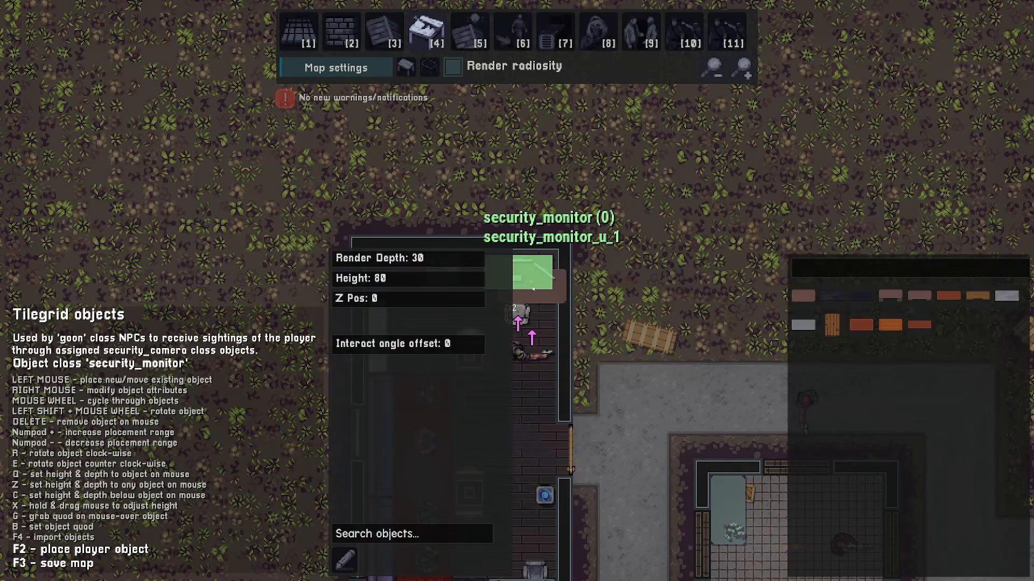
right_click(534, 289)
key(s)
key(a)
key(d)
right_click(803, 236)
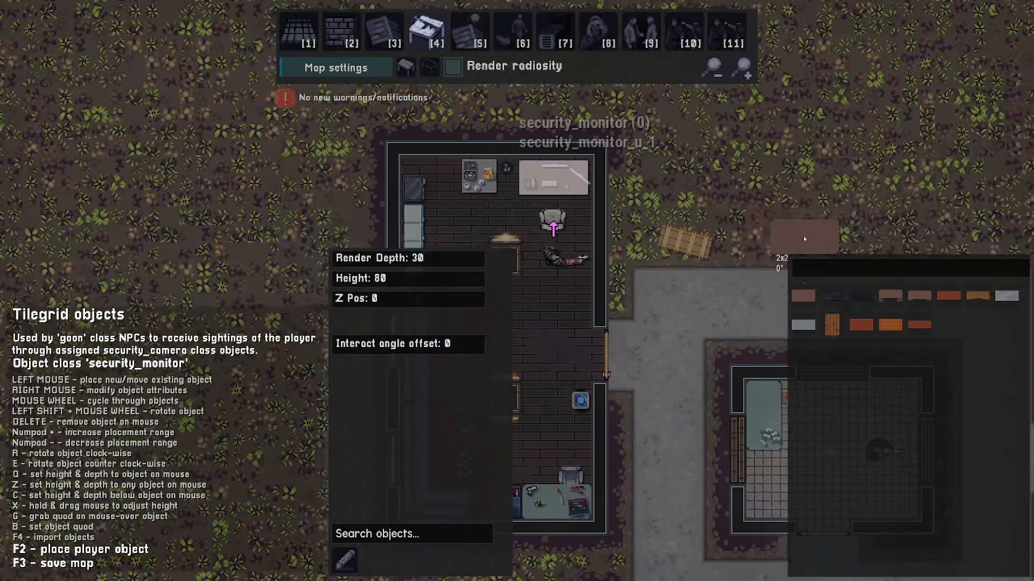
key(w)
Assign security_monitor_u_1 as the interact object ID of the goon NPC standing south of the security desk chair
key(8)
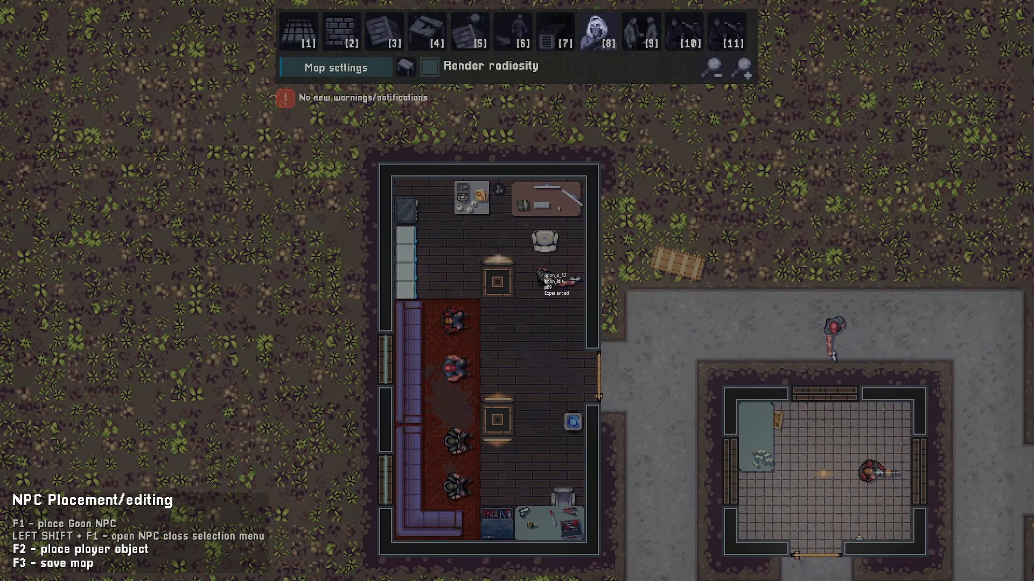
right_click(548, 278)
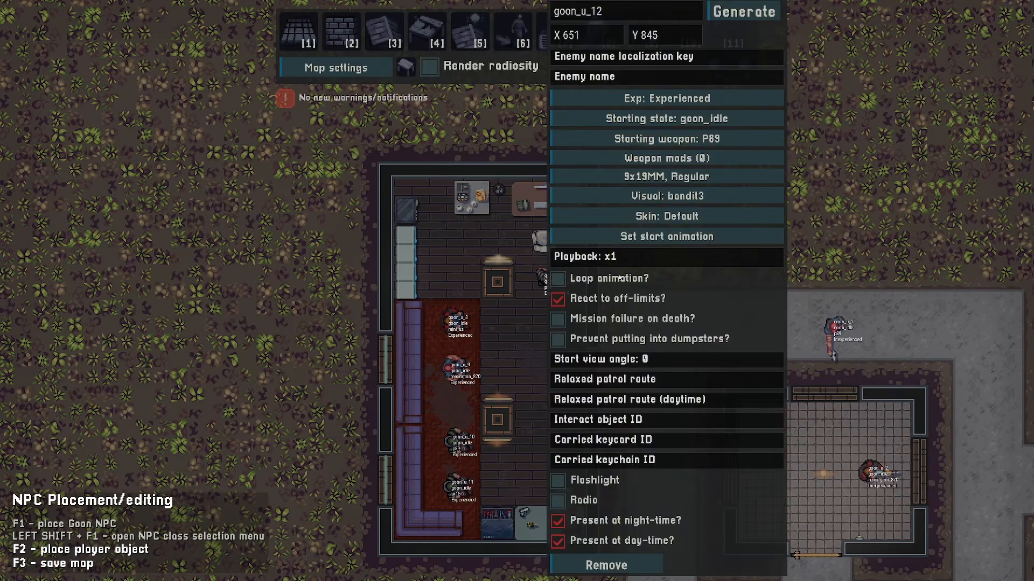
click(647, 425)
text(security_monitor_u_1)
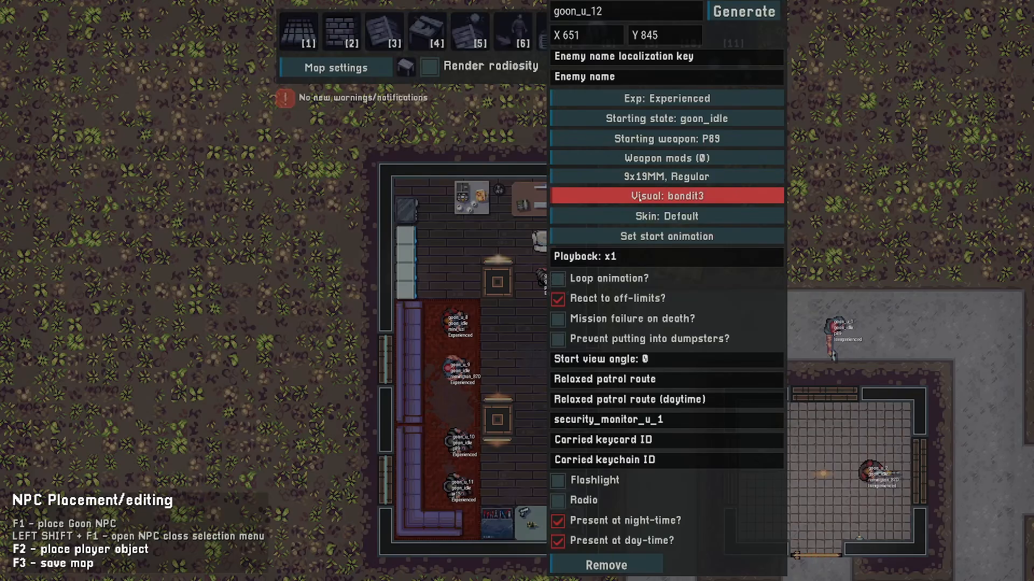
click(668, 179)
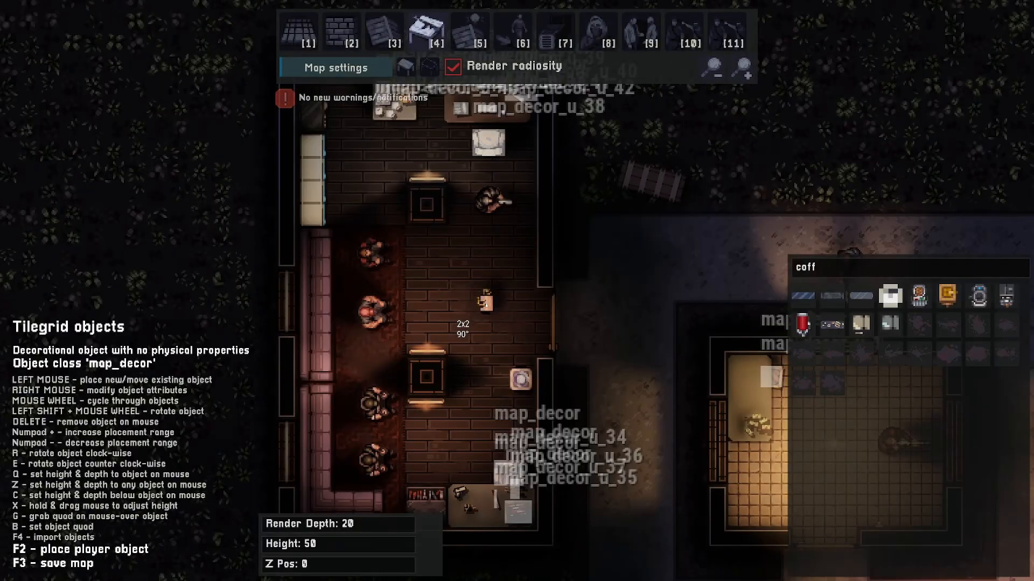
Cycle through the tilegrid object classes from map_decor and select the security_camera class
scroll(484, 303, down, 6)
scroll(614, 321, down, 3)
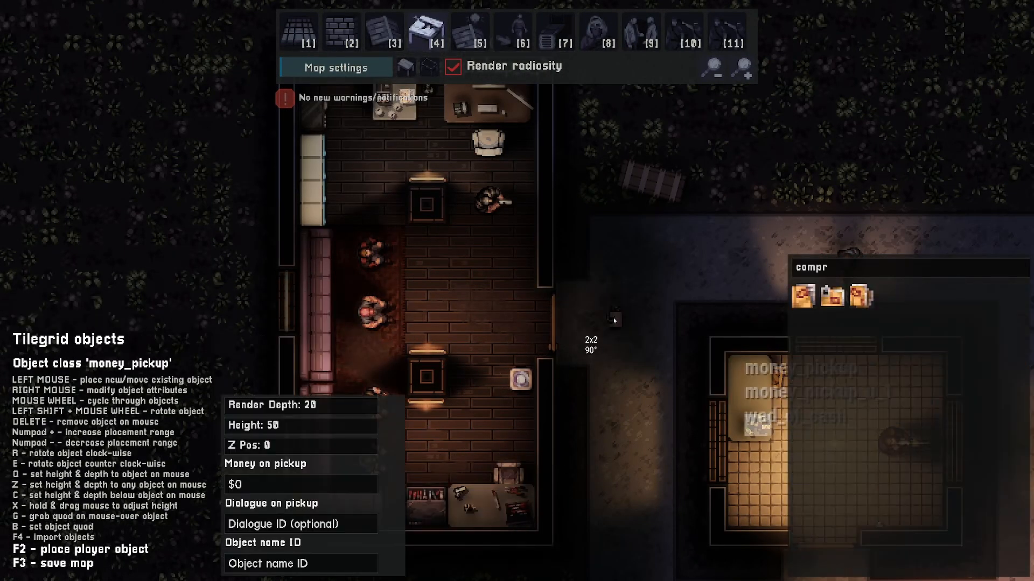
key(w)
scroll(568, 245, down, 2)
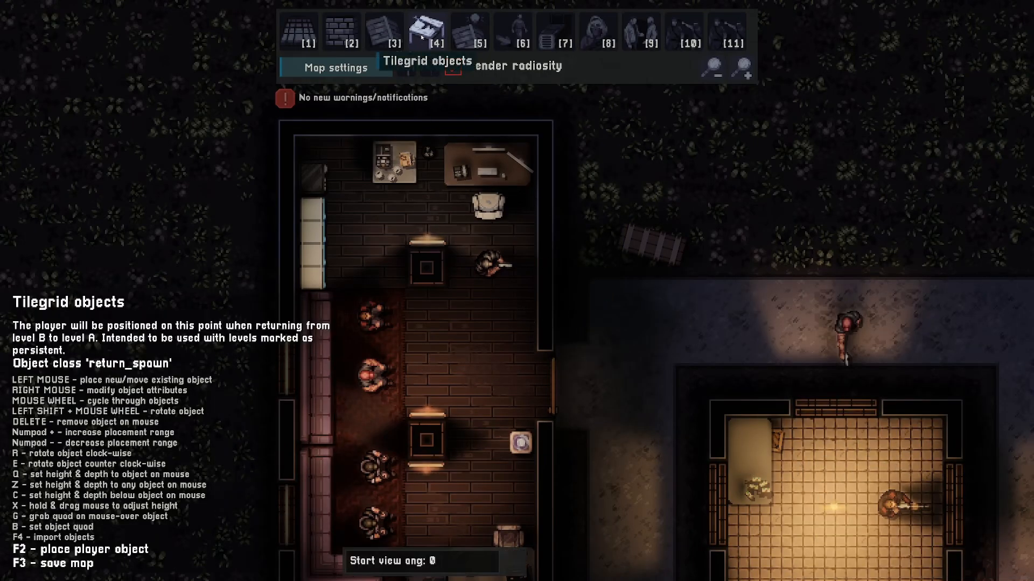
scroll(483, 311, down, 2)
scroll(513, 327, up, 1)
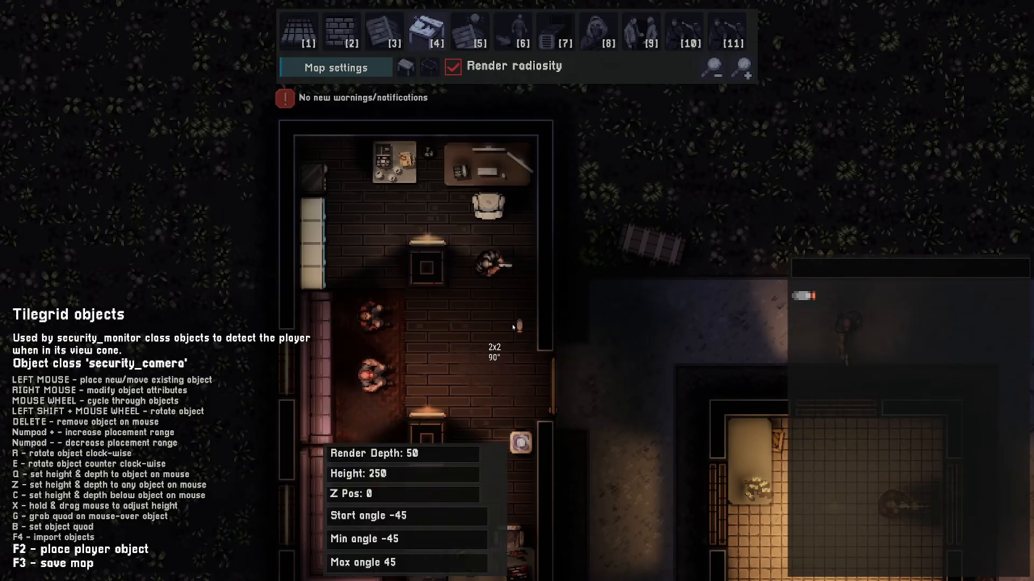
Examine the paths between the sofa building, the guardhouse and the office for a suitable security camera spot
key(s)
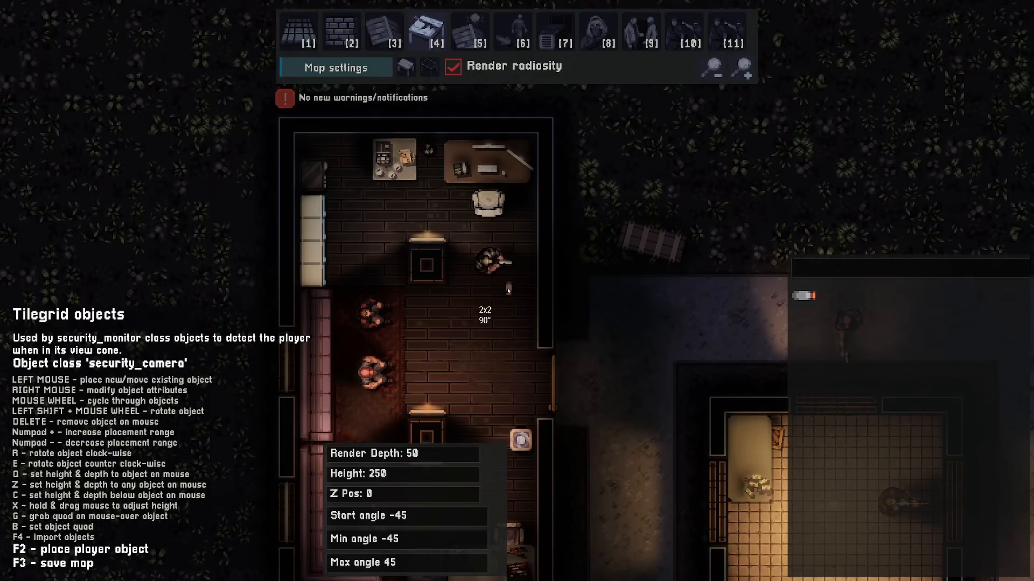
key(d)
ctrl+scroll(566, 282, down, 1)
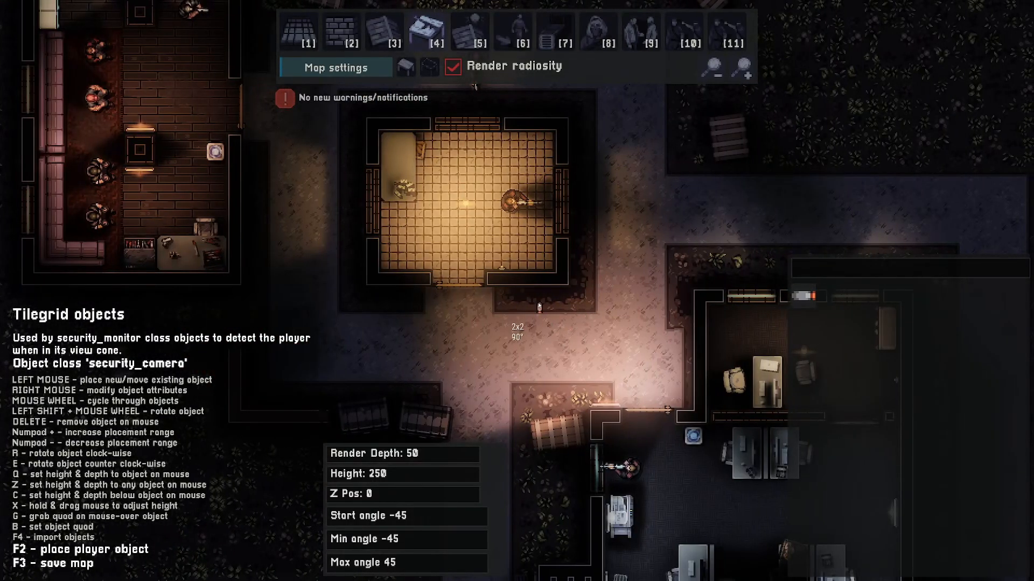
key(w)
key(s)
key(d)
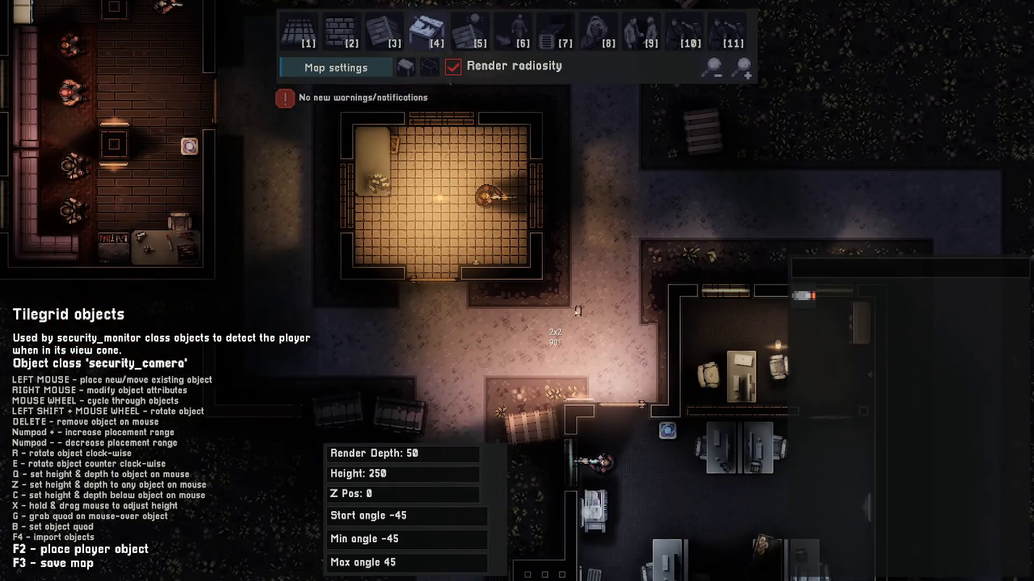
key(a)
key(w)
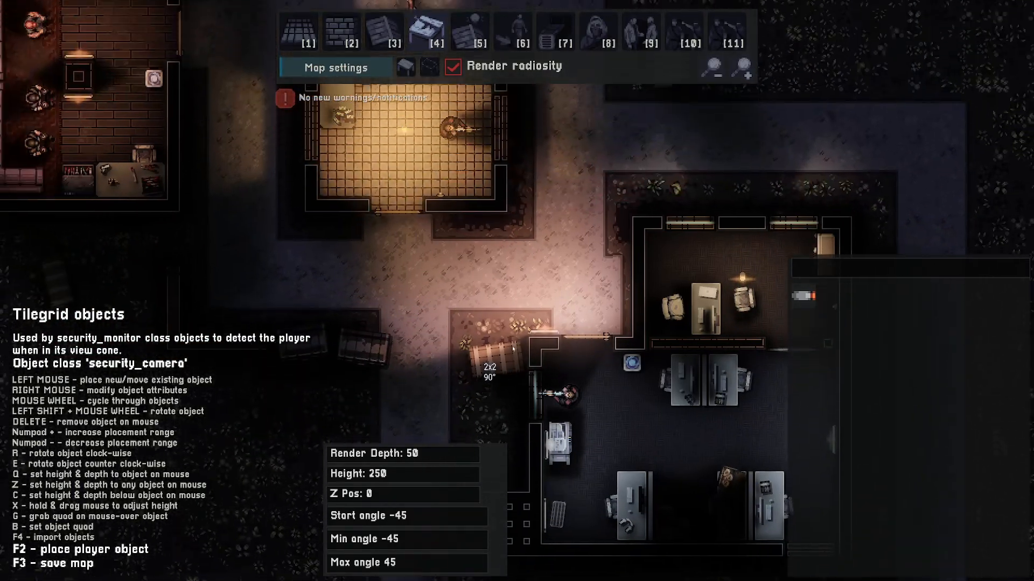
key(s)
Display the patrol paths around the guardhouse and turn off radiosity rendering
click(517, 31)
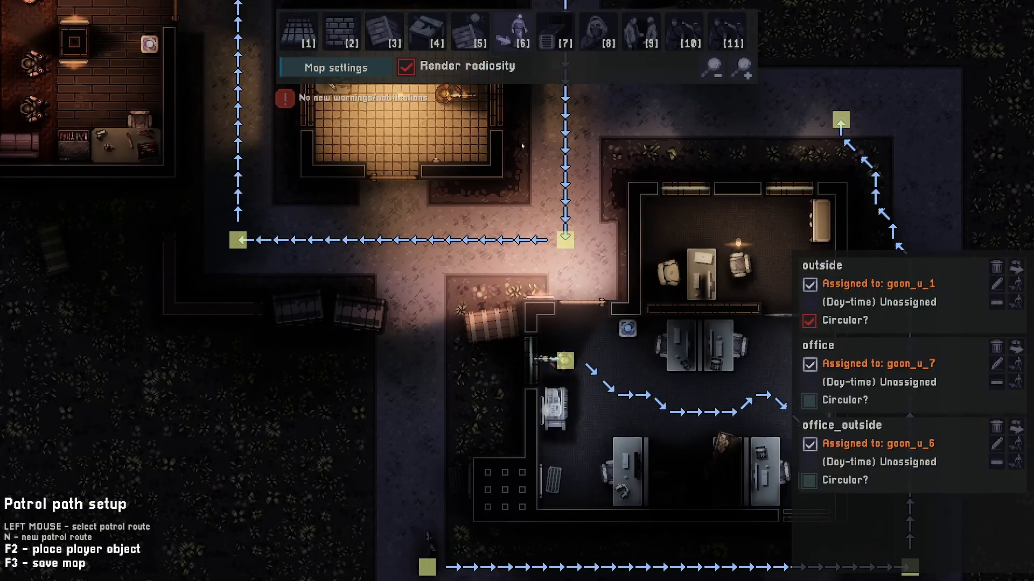
key(w)
key(a)
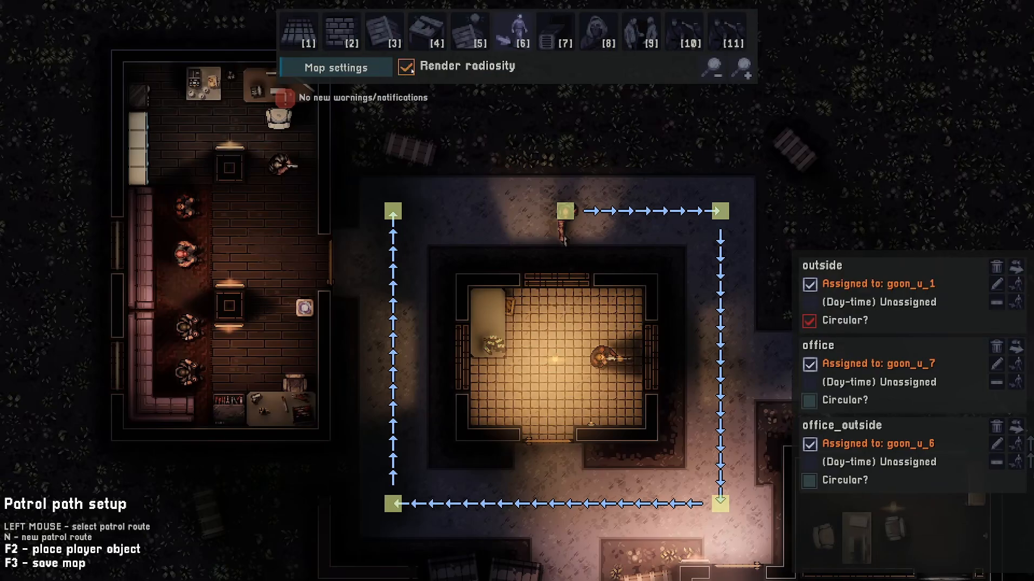
click(406, 67)
Examine the outside, office and office_outside patrol routes around the guardhouse and the office for areas needing camera coverage
key(d)
key(d)
key(s)
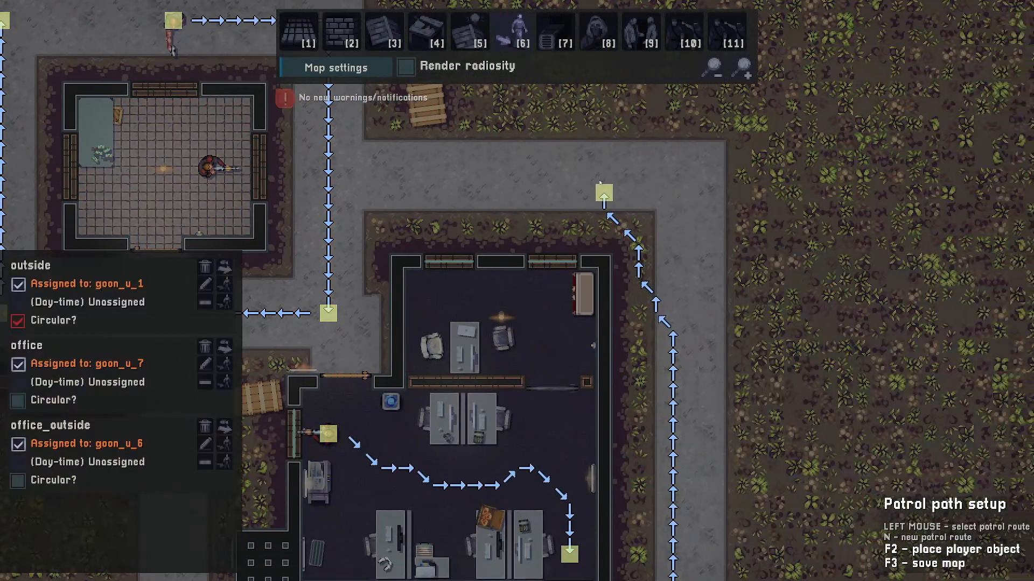
key(s)
key(a)
key(w)
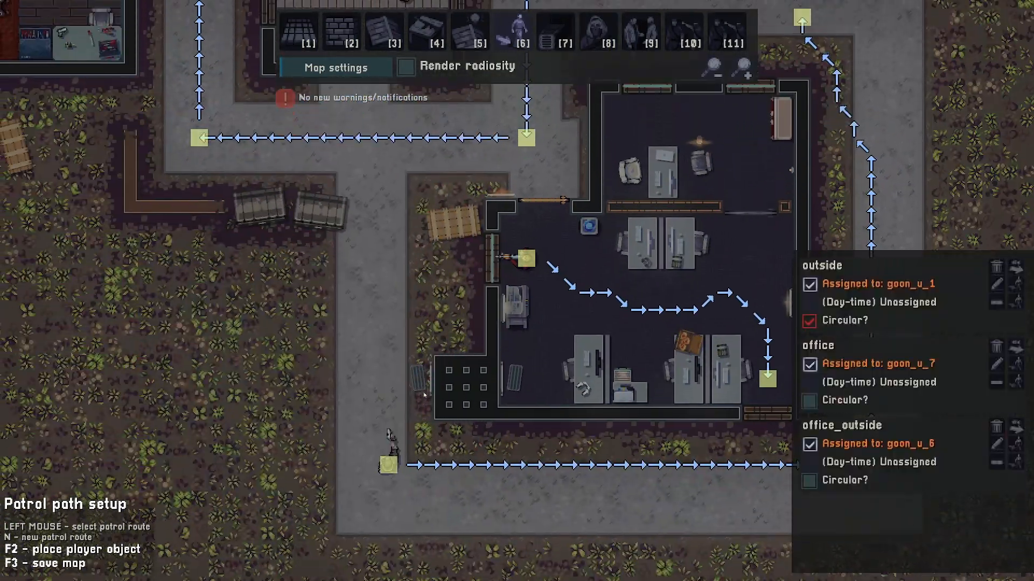
scroll(450, 398, down, 3)
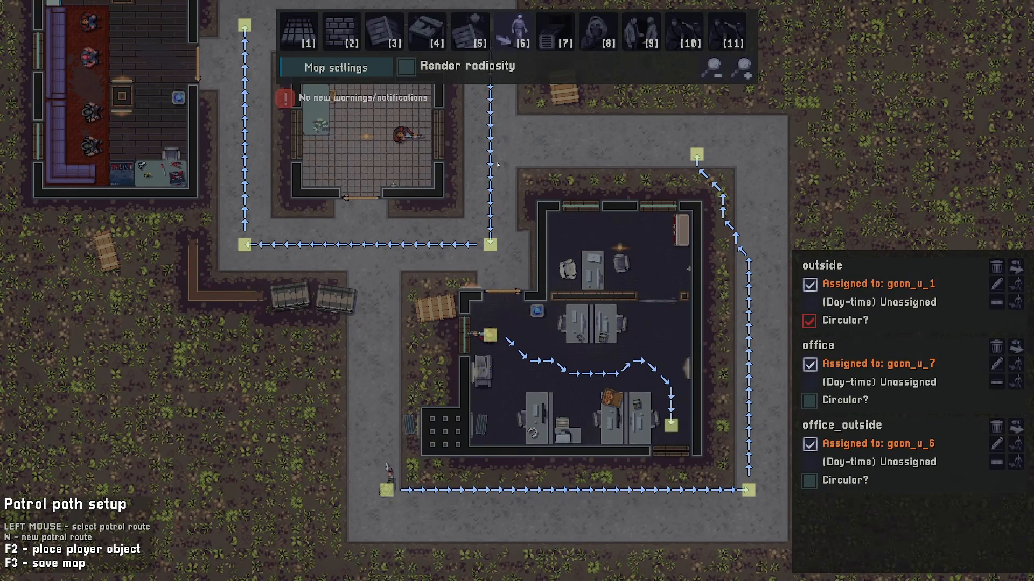
key(w)
key(a)
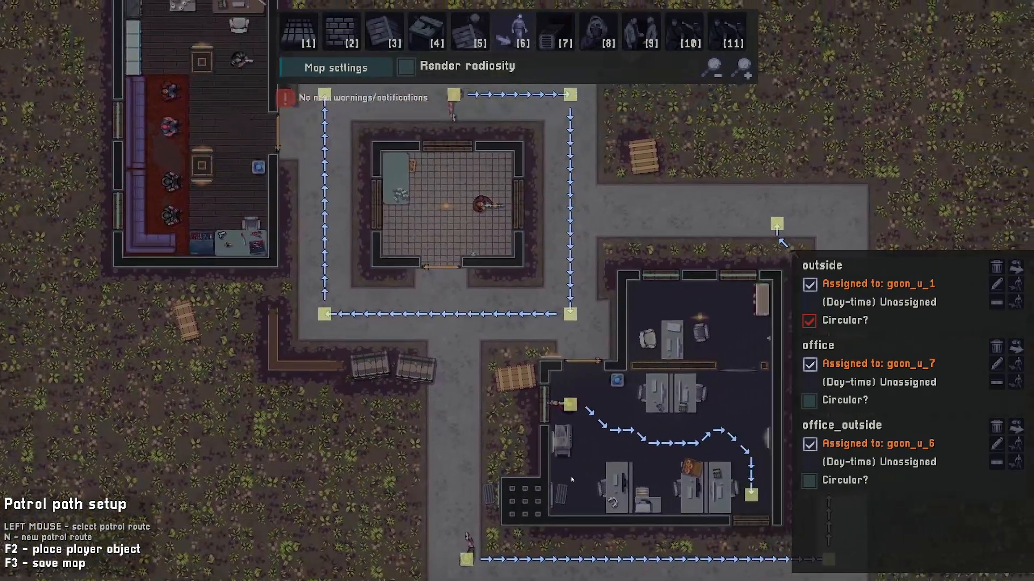
key(d)
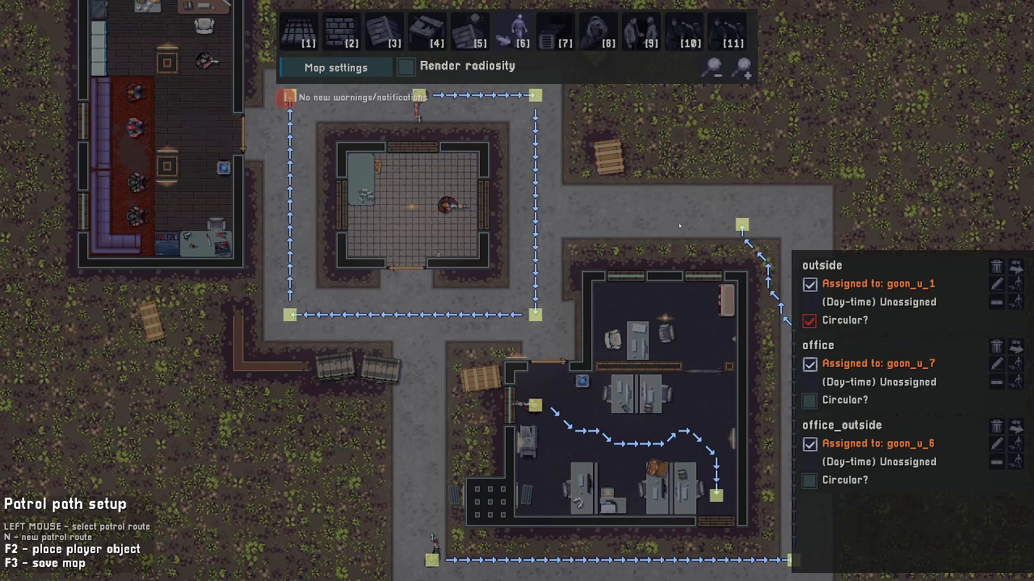
key(d)
key(s)
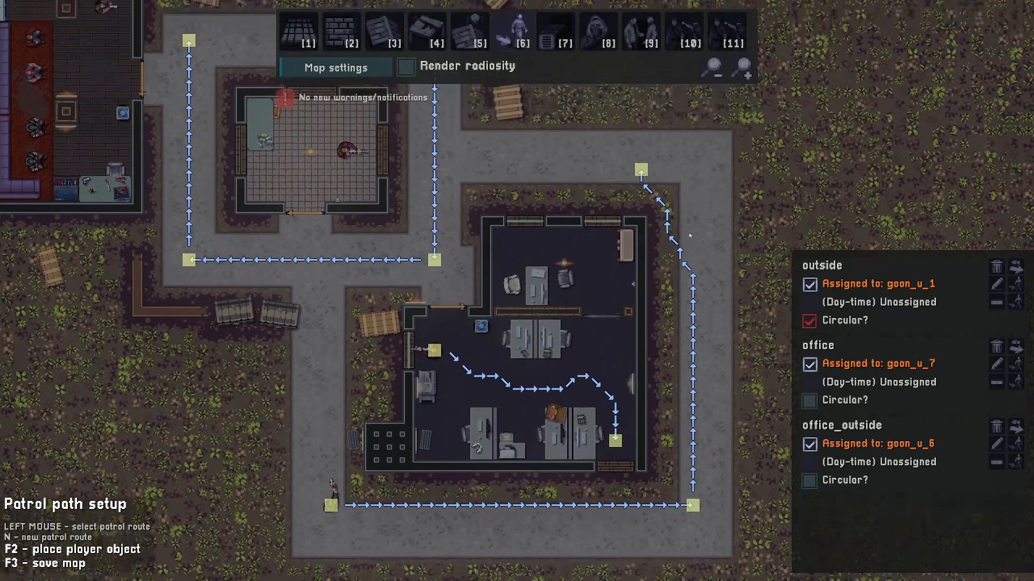
key(w)
key(a)
key(s)
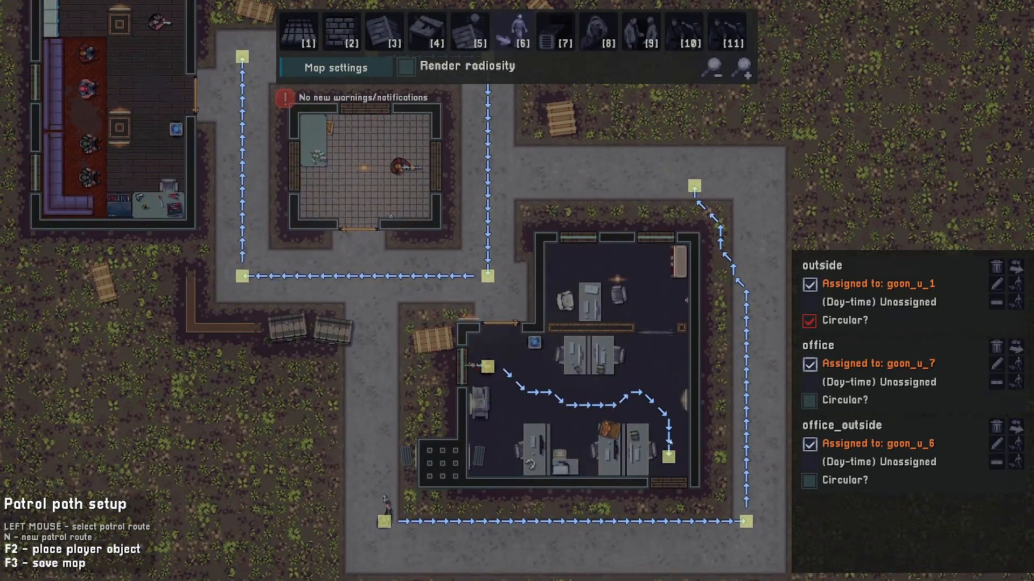
key(w)
key(a)
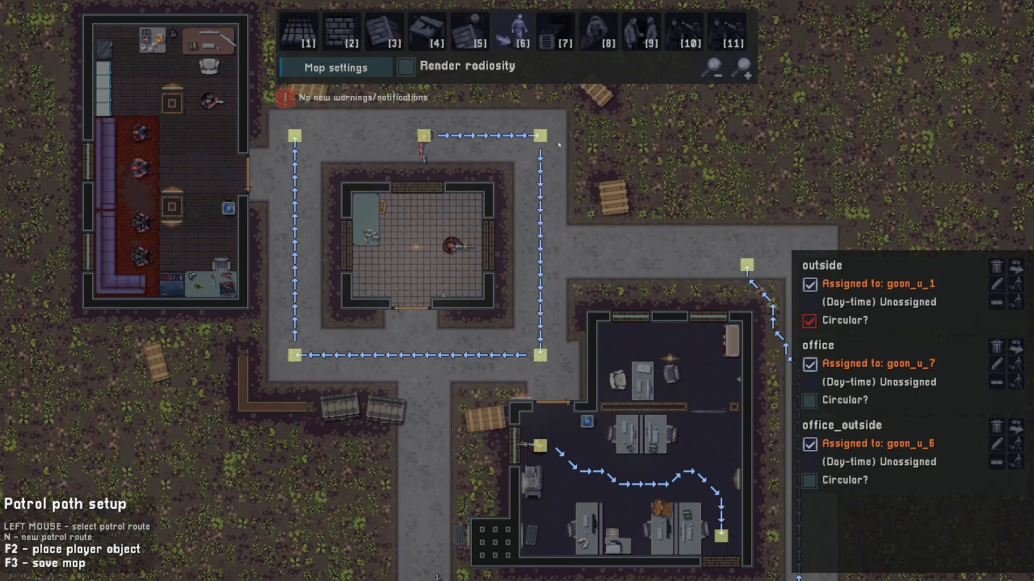
key(s)
key(a)
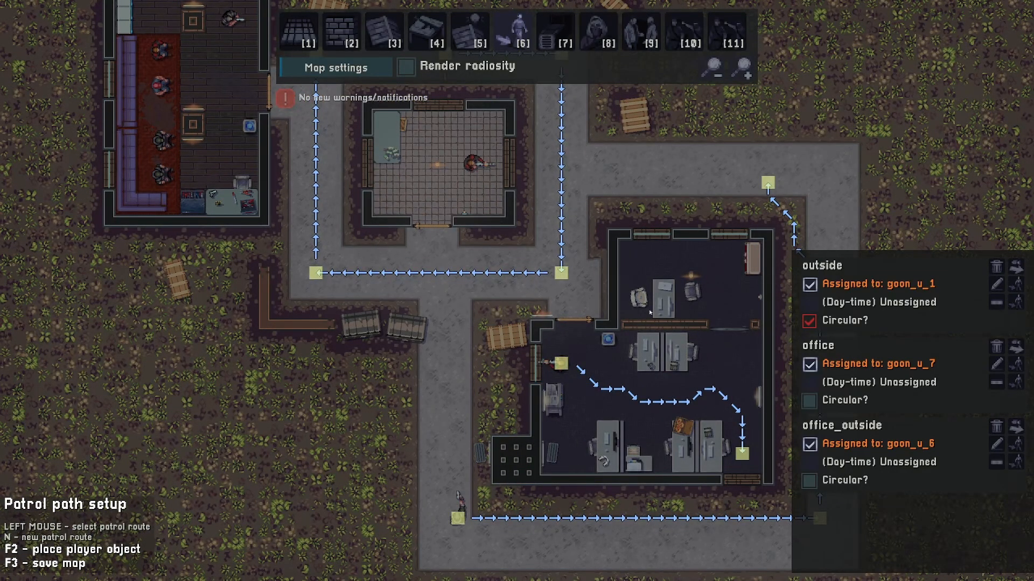
key(a)
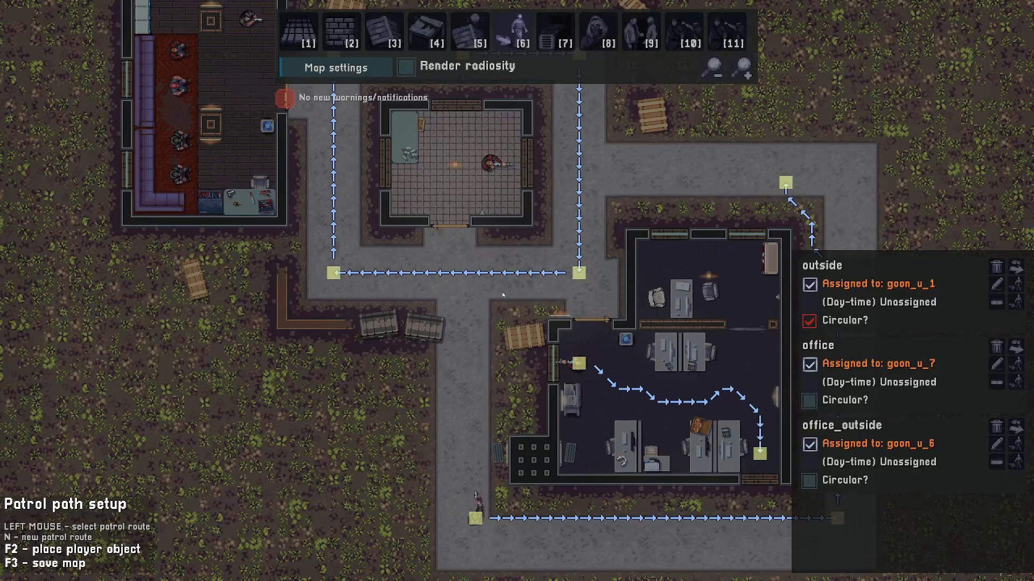
Examine the sofa building and the unguarded ground along its west and south walls for a camera position
key(w)
key(a)
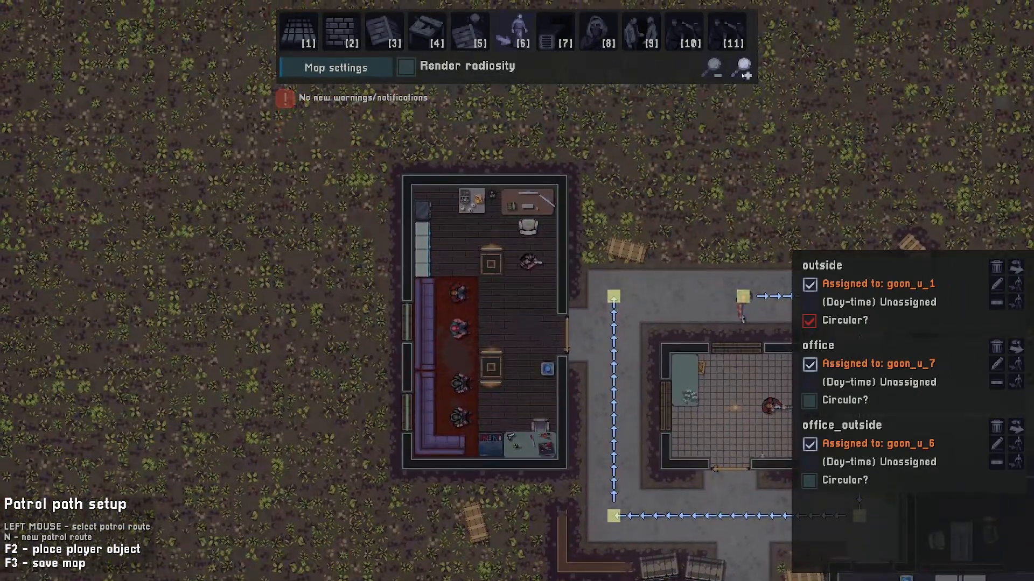
click(742, 76)
key(s)
key(a)
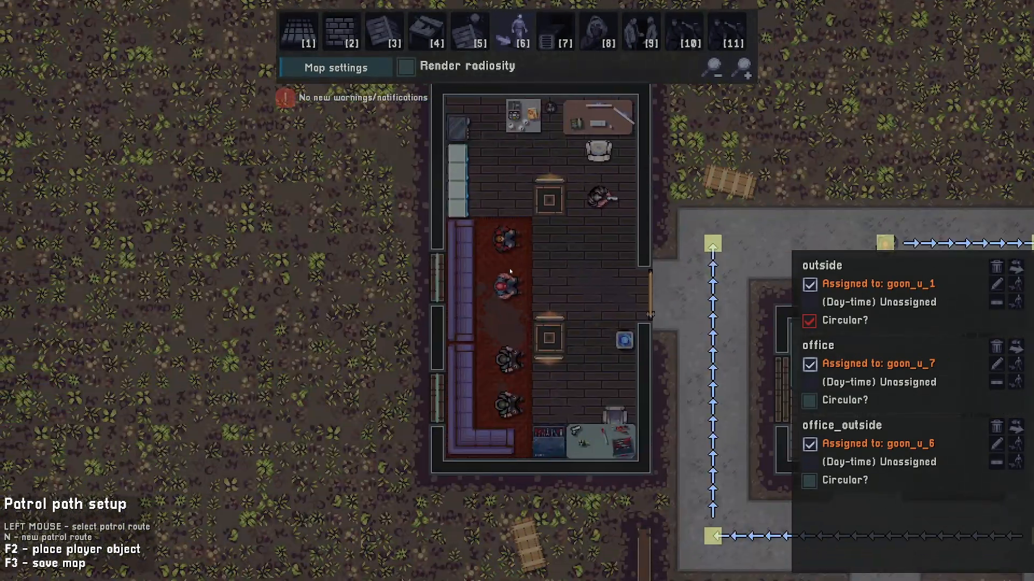
key(a)
key(a)
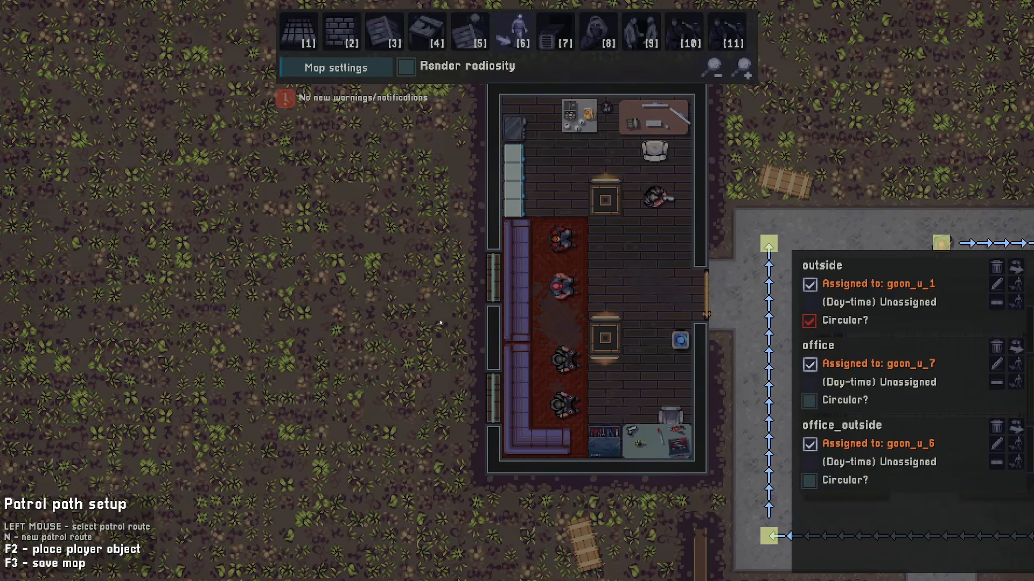
key(s)
key(d)
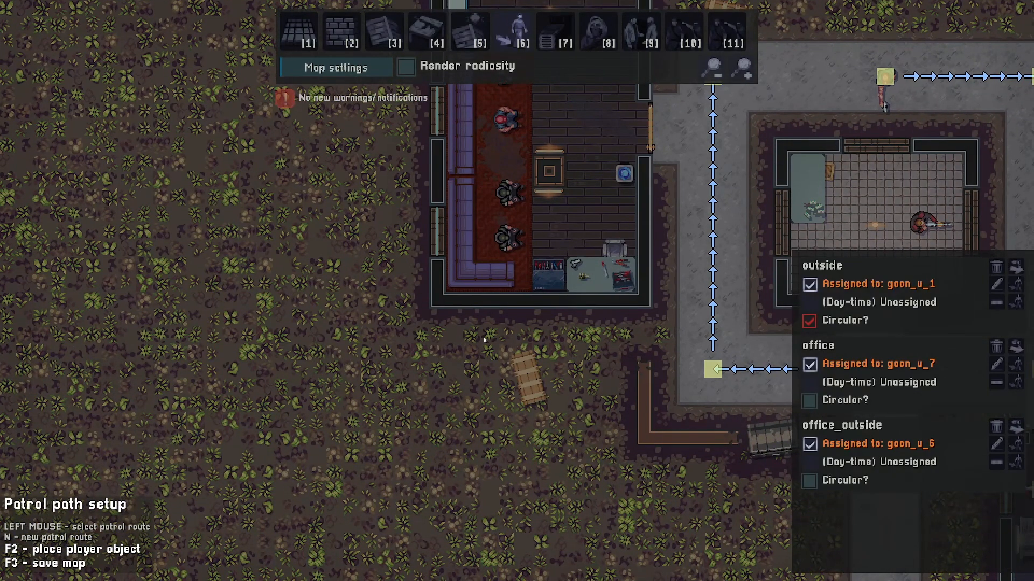
Place a security_camera object just outside the south wall of the sofa building, near its southwest corner
key(4)
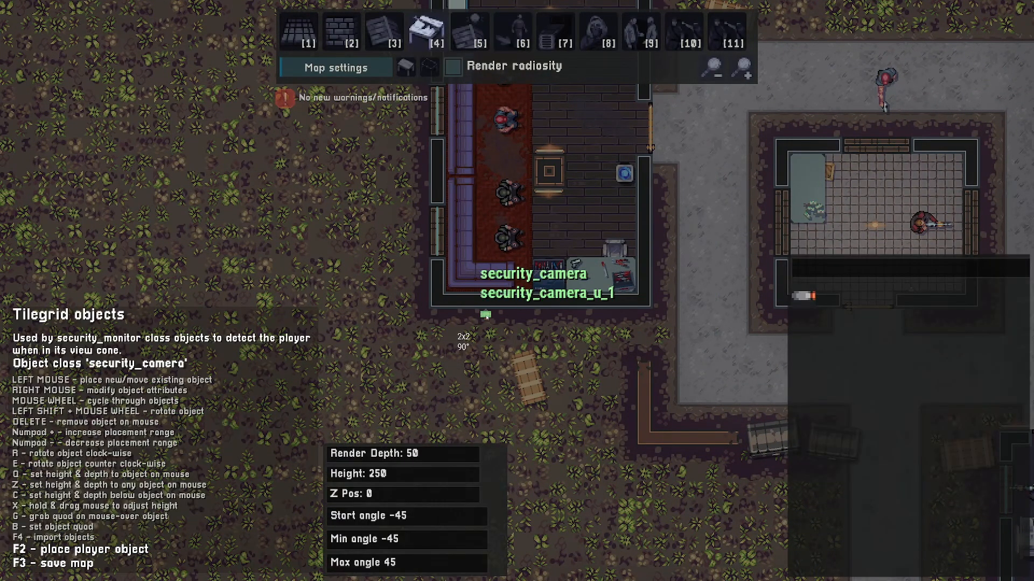
key(w)
key(d)
Set the min angle to 45 and the max angle to 135 for the security camera outside the sofa building's south wall
right_click(431, 347)
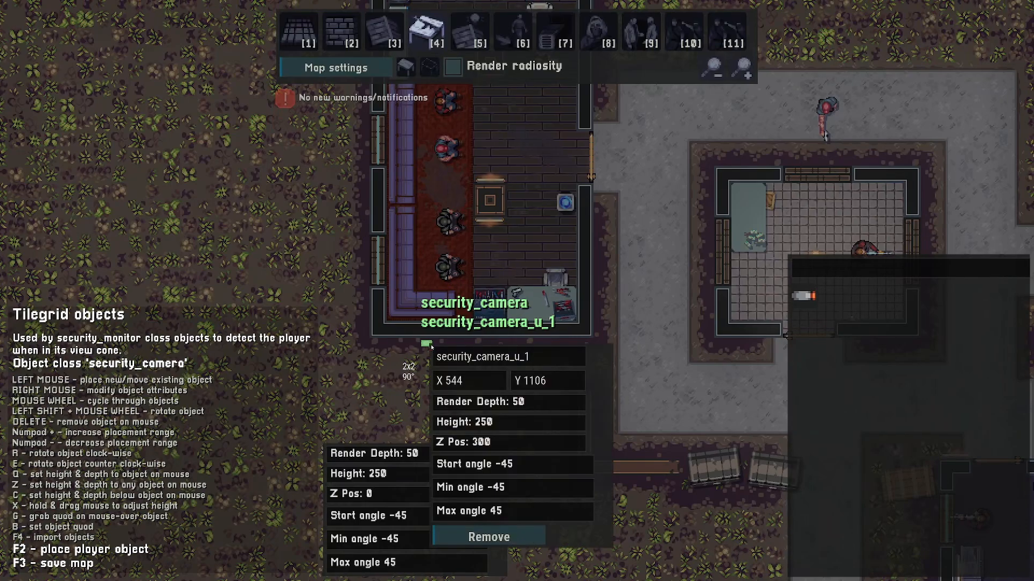
key(s)
key(d)
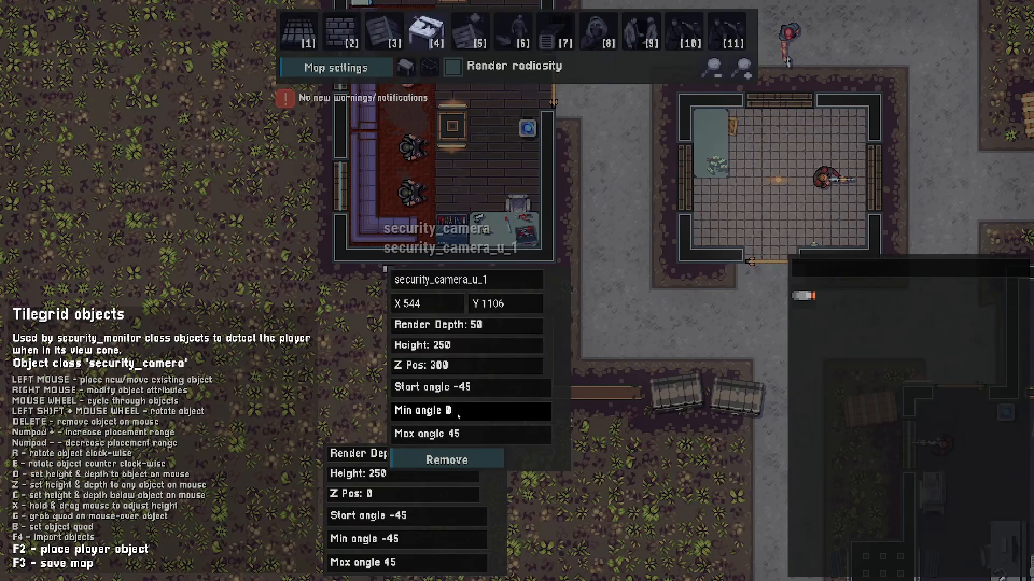
key(BackSpace)
text(45)
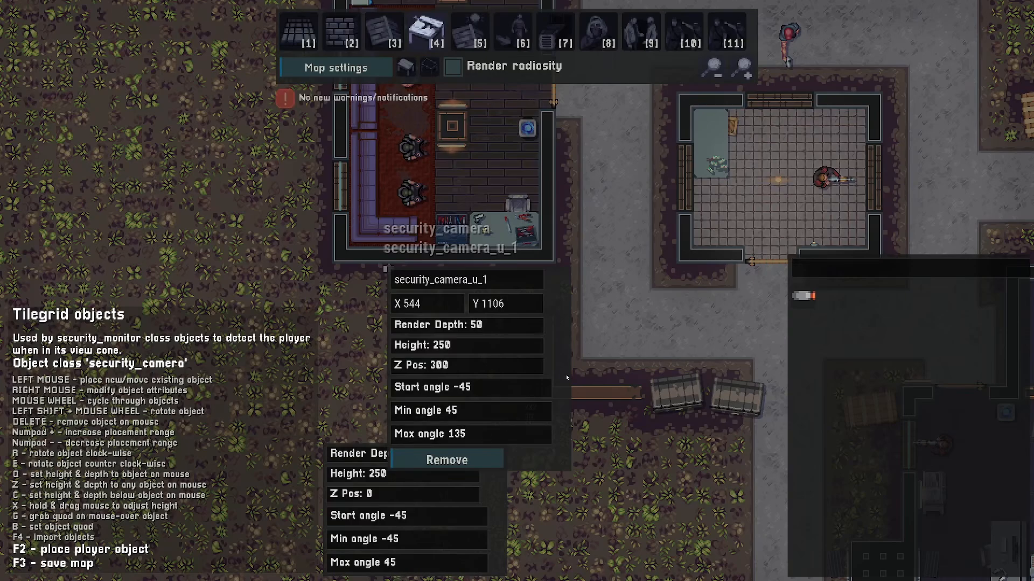
key(Escape)
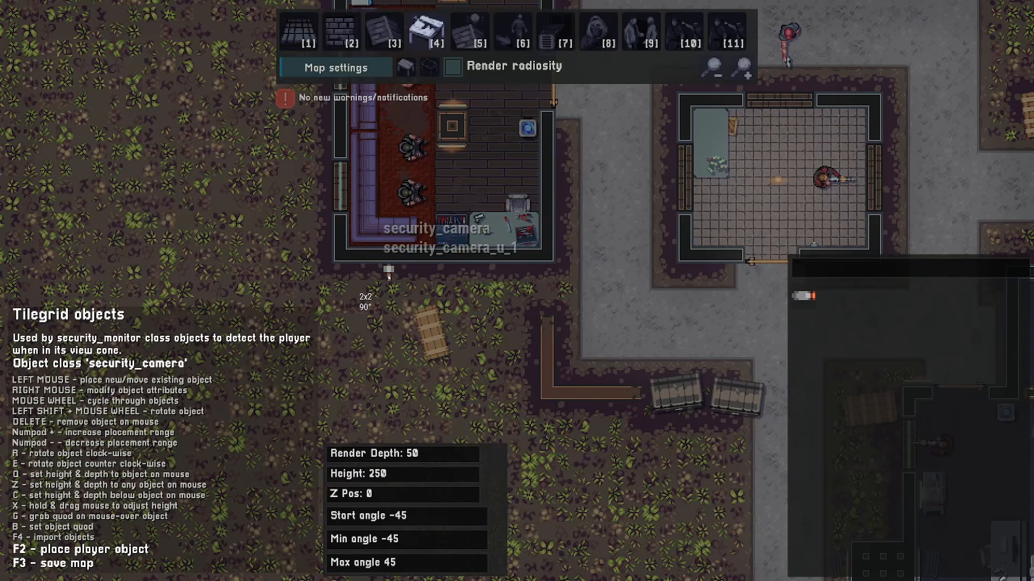
Link the security camera outside the sofa building's south wall to the security monitor on the desk
middle_drag(388, 281, 463, 307)
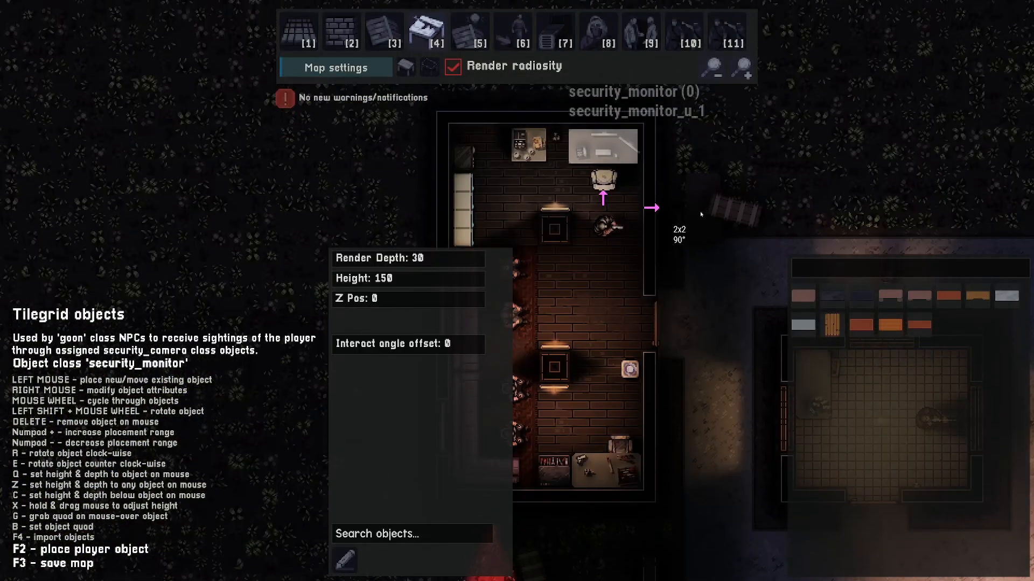
right_click(593, 173)
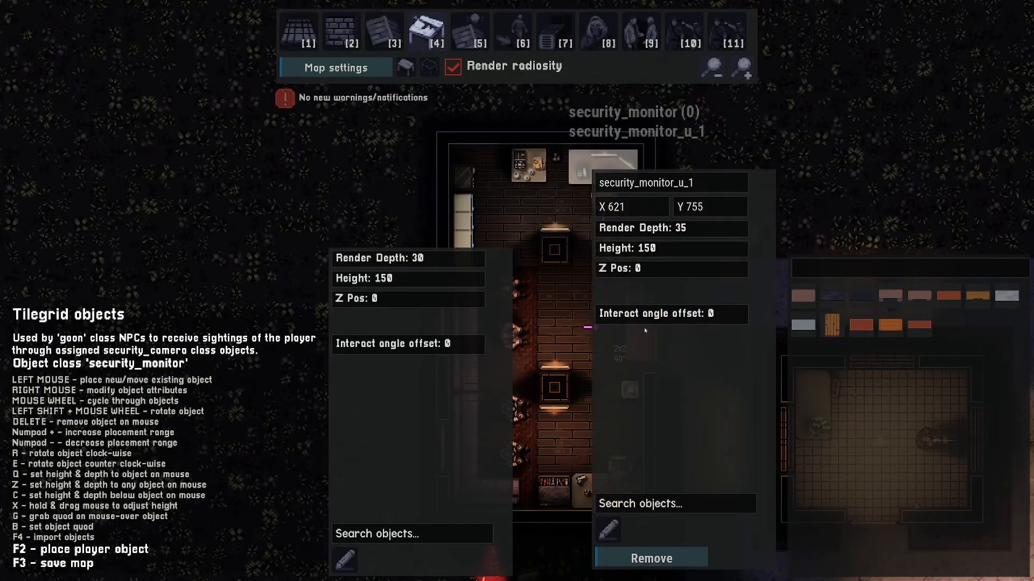
click(609, 531)
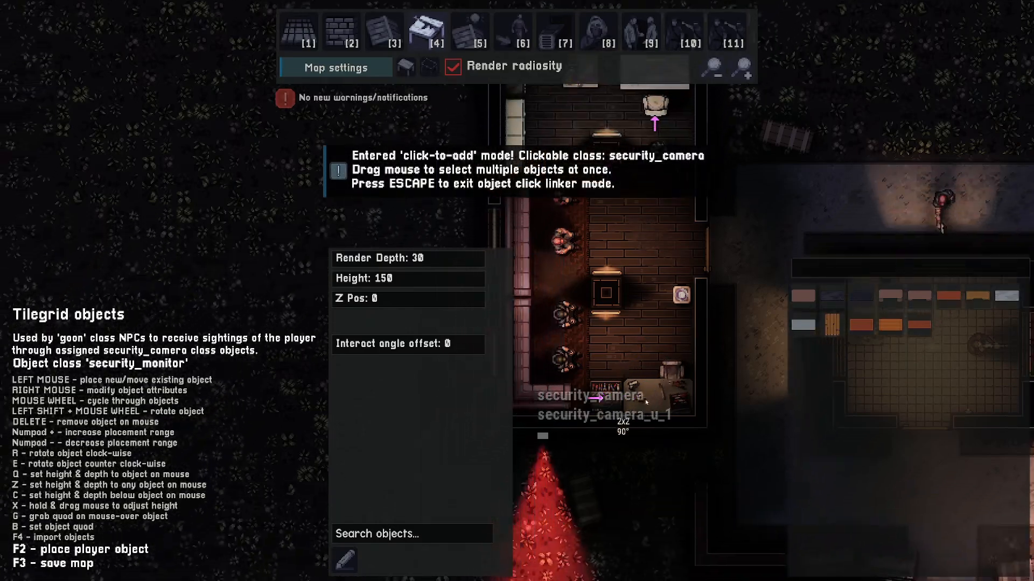
click(607, 407)
key(d)
key(w)
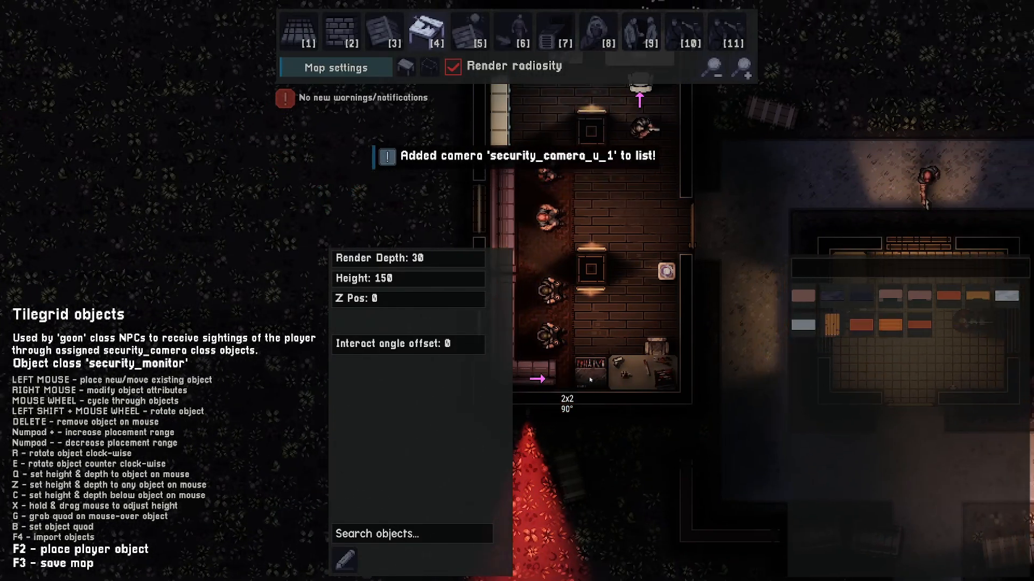
right_click(599, 359)
key(2)
Examine the camera's view cone south of the sofa building and the monitor desk at the building's north end
key(w)
key(d)
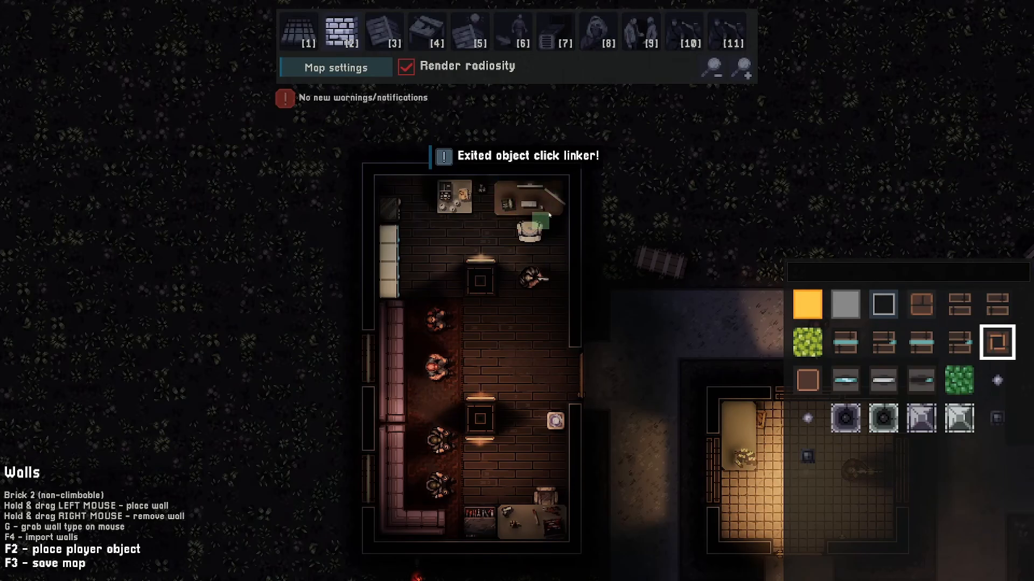
key(s)
key(s)
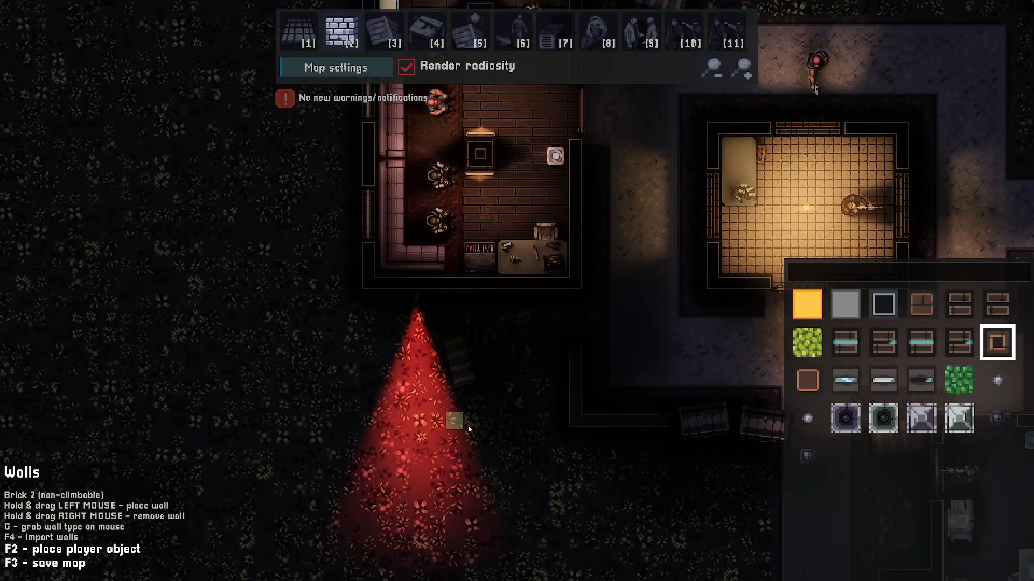
key(w)
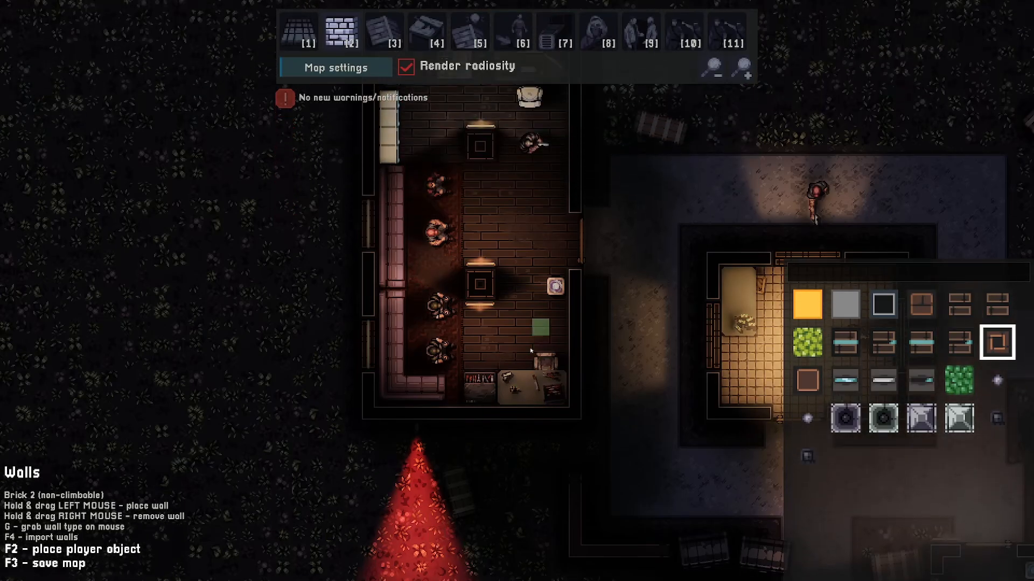
key(d)
key(w)
key(a)
Show the NPC details and examine the guards in the sofa building, the guardhouse and the office
key(8)
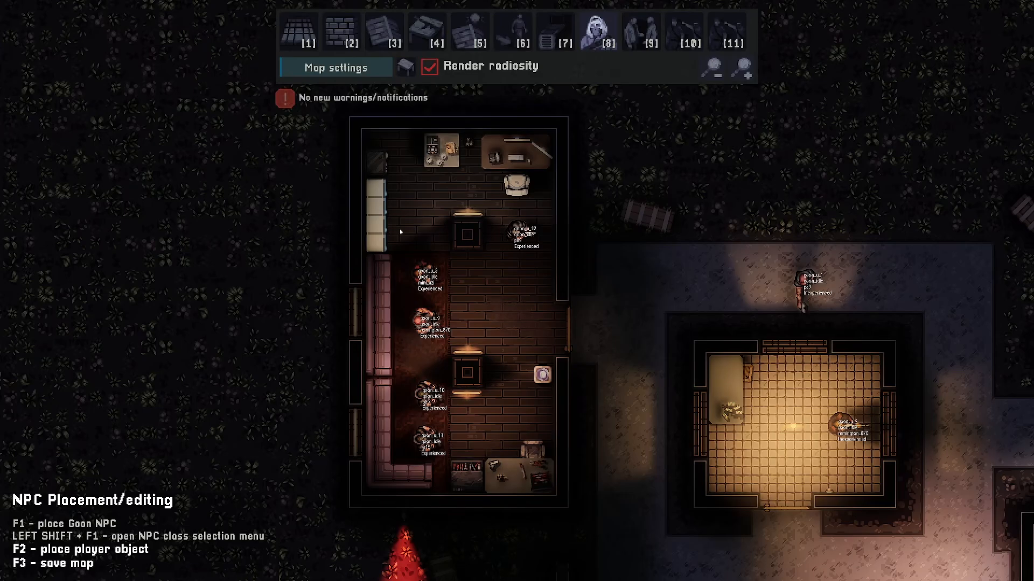
middle_drag(405, 476, 411, 454)
key(s)
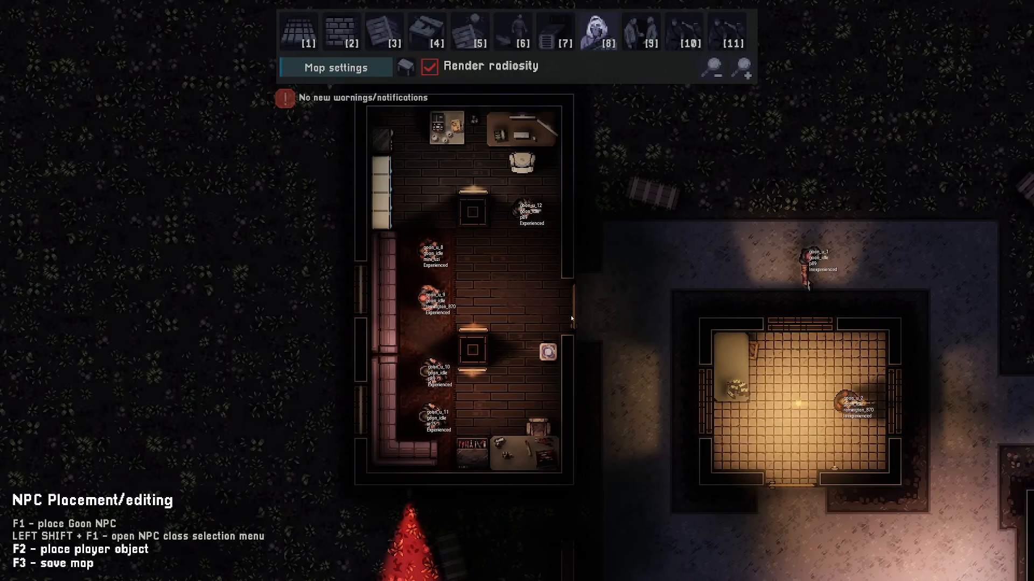
key(d)
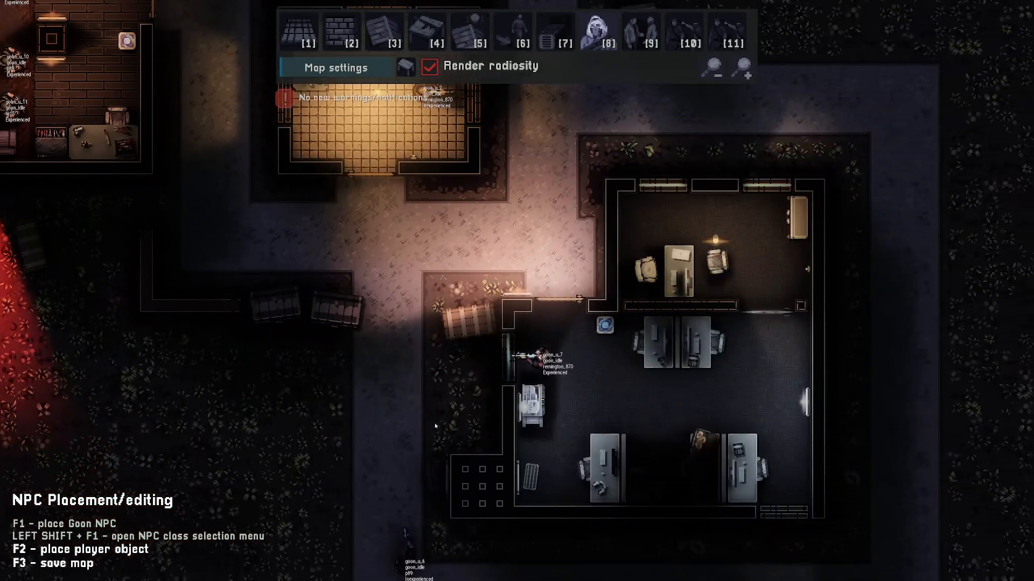
key(a)
key(w)
key(a)
key(w)
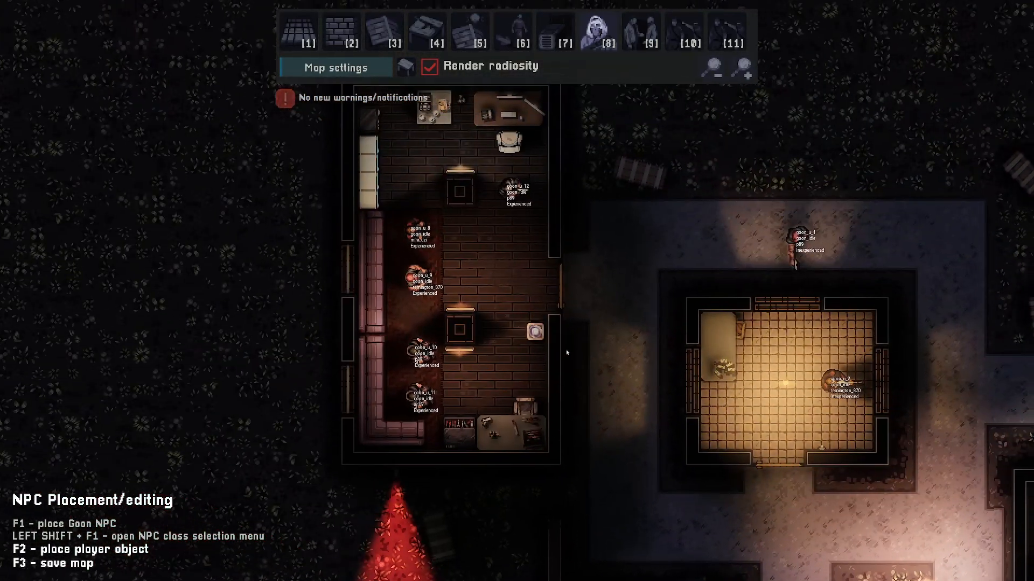
Enable the Radio option on the sofa guards, the guard north of the guardhouse and the guard inside it
click(369, 235)
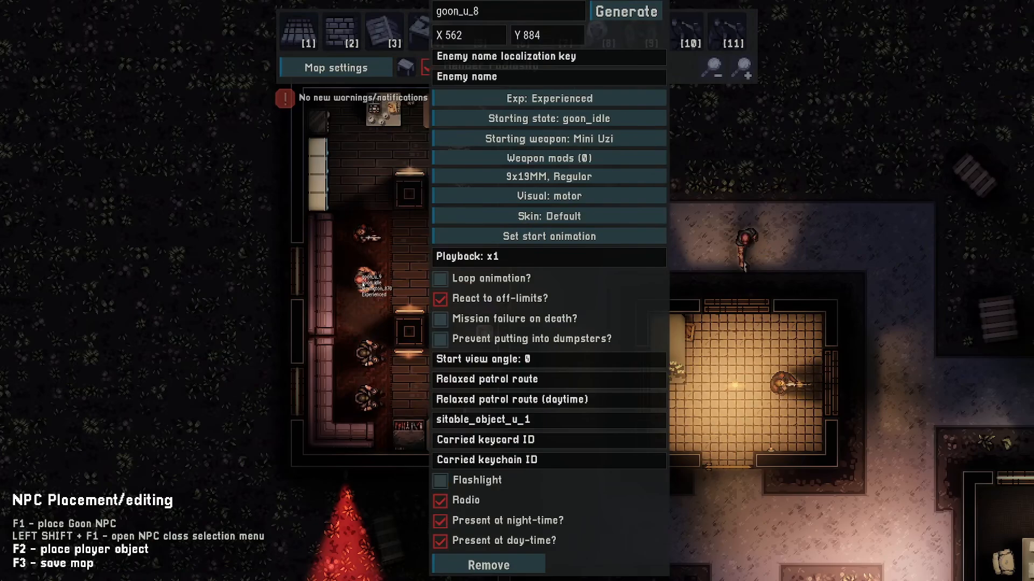
click(361, 280)
click(370, 501)
key(d)
click(331, 353)
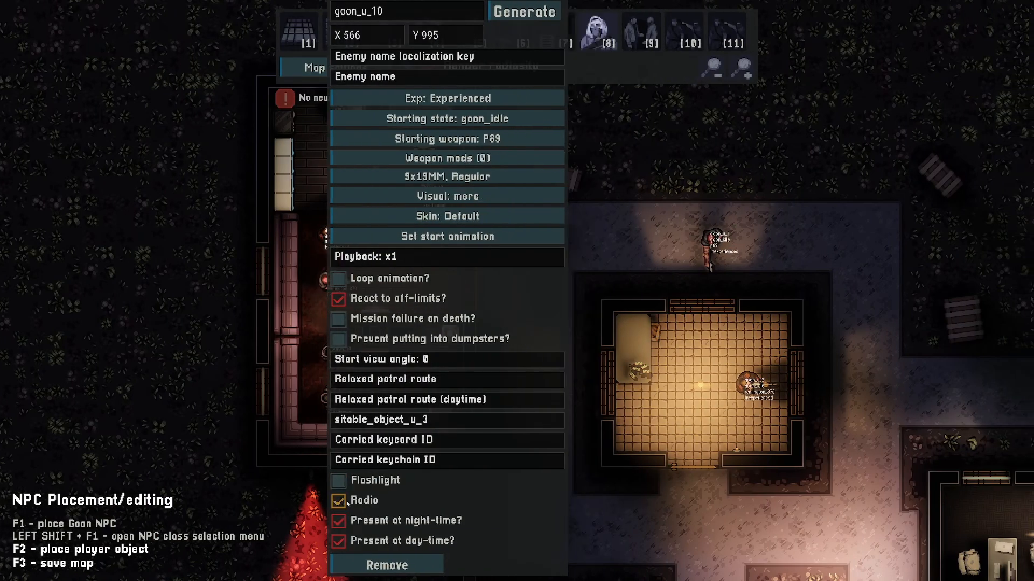
click(702, 257)
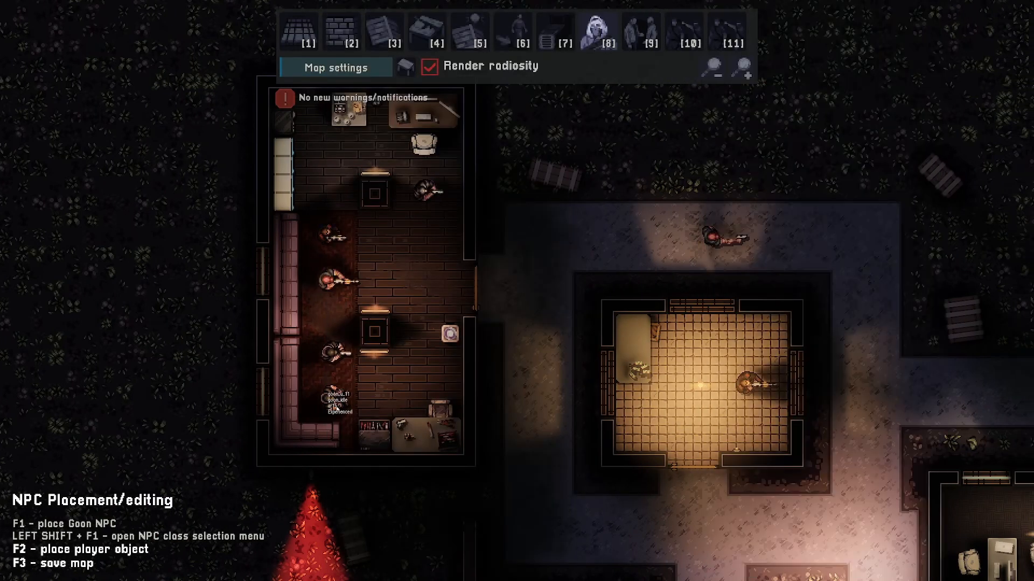
click(331, 396)
click(747, 388)
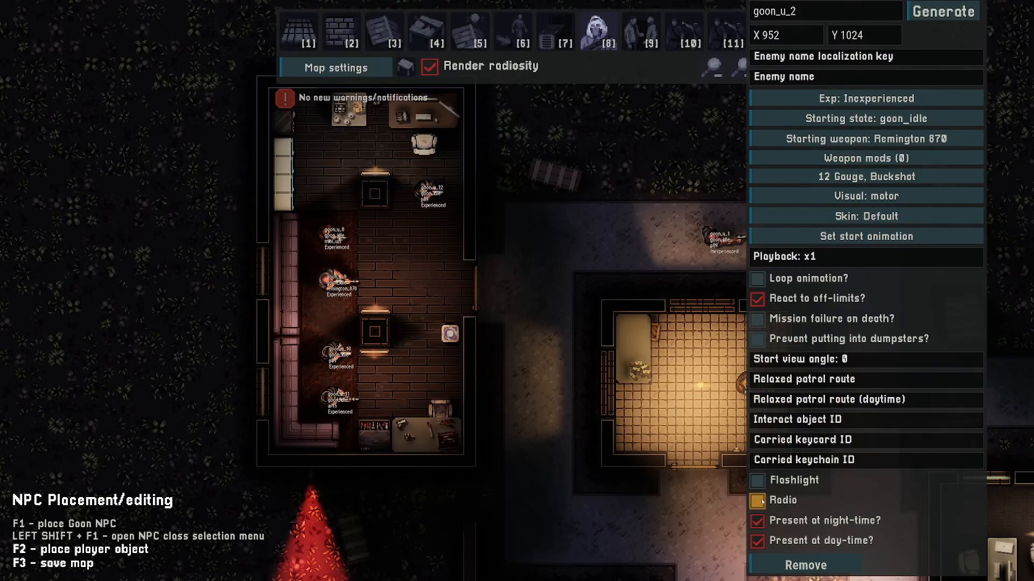
click(613, 392)
Save the map
key(s)
key(d)
key(w)
key(a)
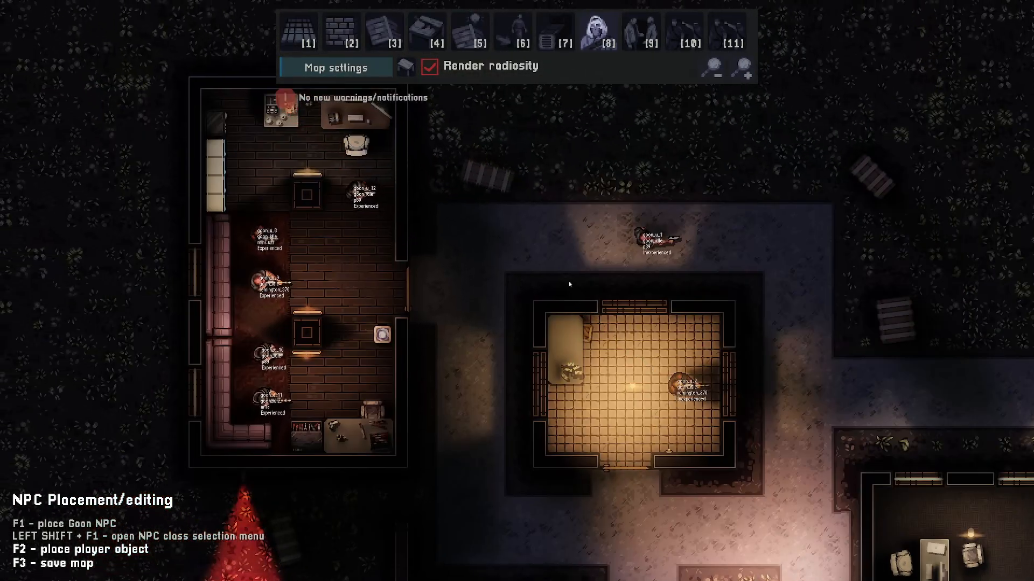
key(s)
key(a)
key(w)
key(s)
key(a)
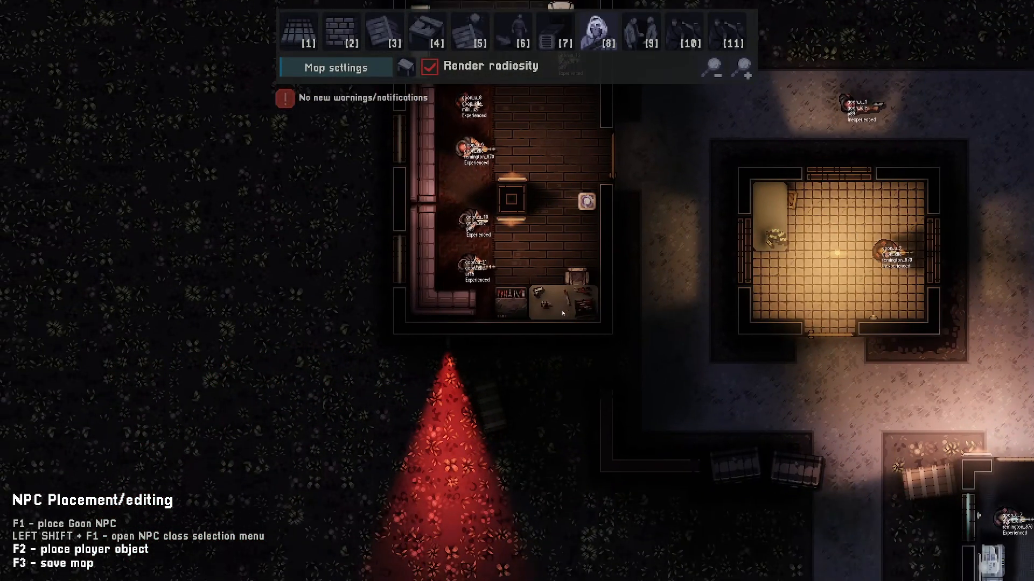
key(2)
key(F3)
key(Return)
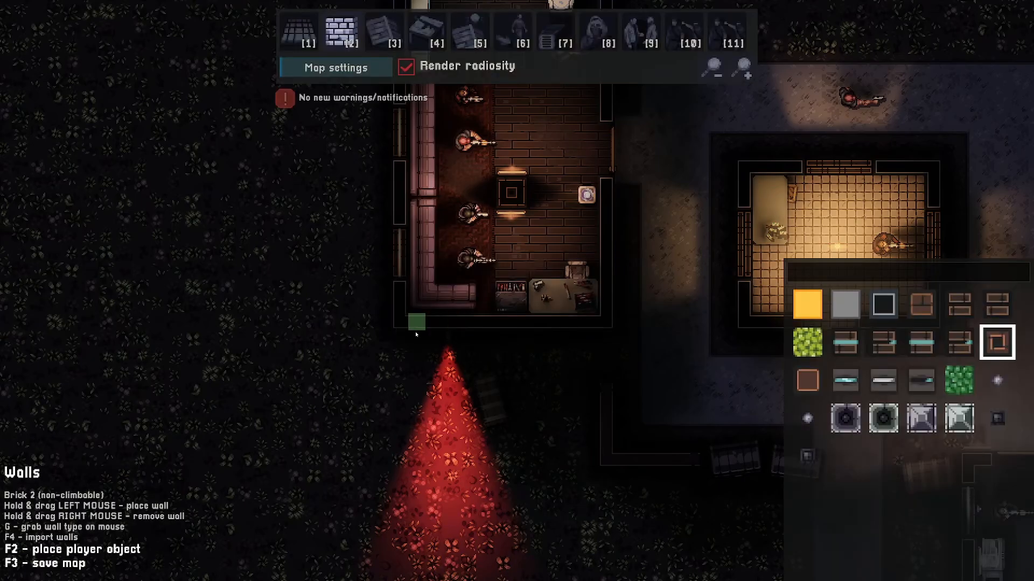
Playtest the level by placing the player south of the sofa building, crossing the camera's view cone and moving away past the fence
key(F2)
key(s)
key(d)
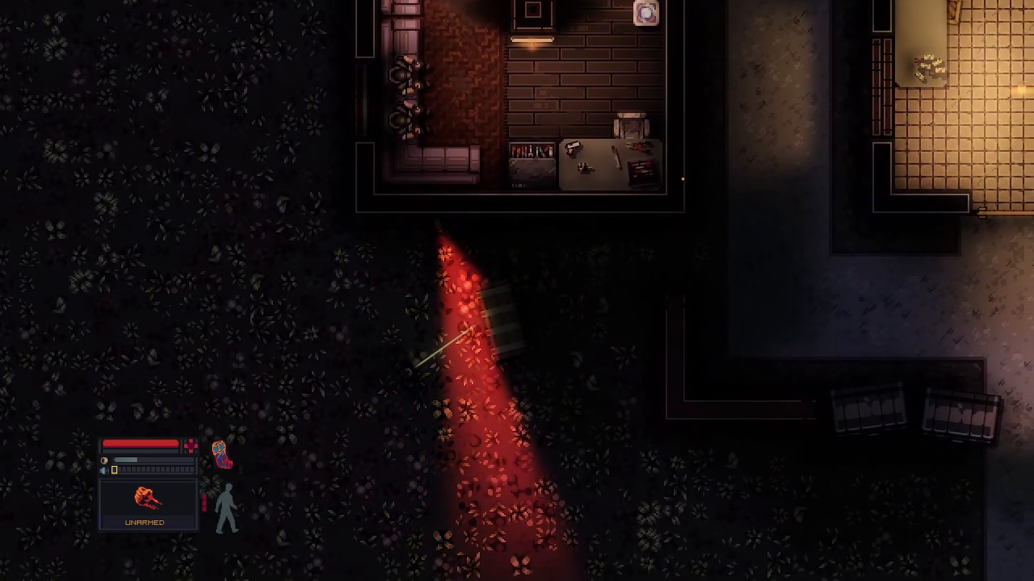
key(d)
key(w)
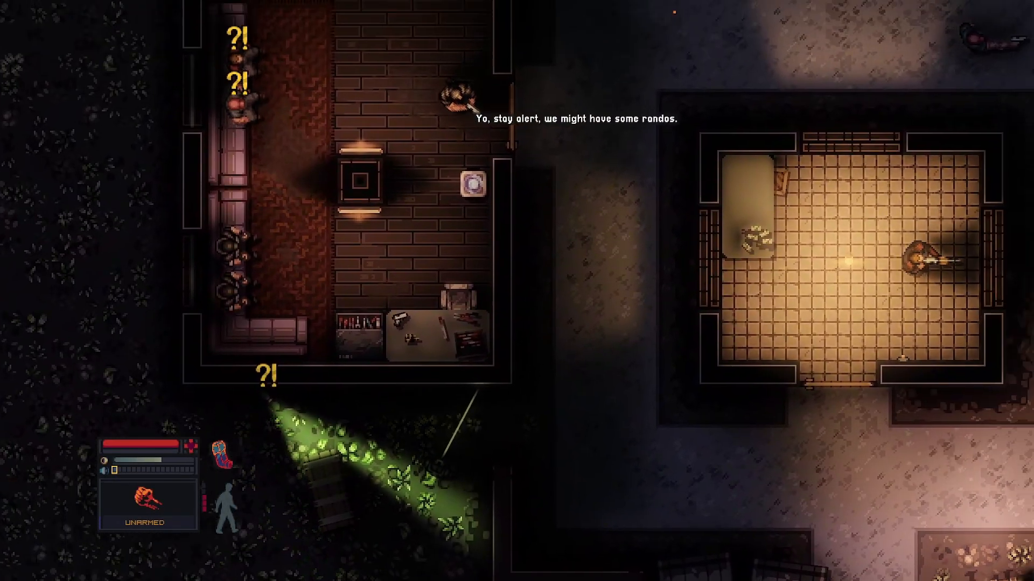
key(s)
key(d)
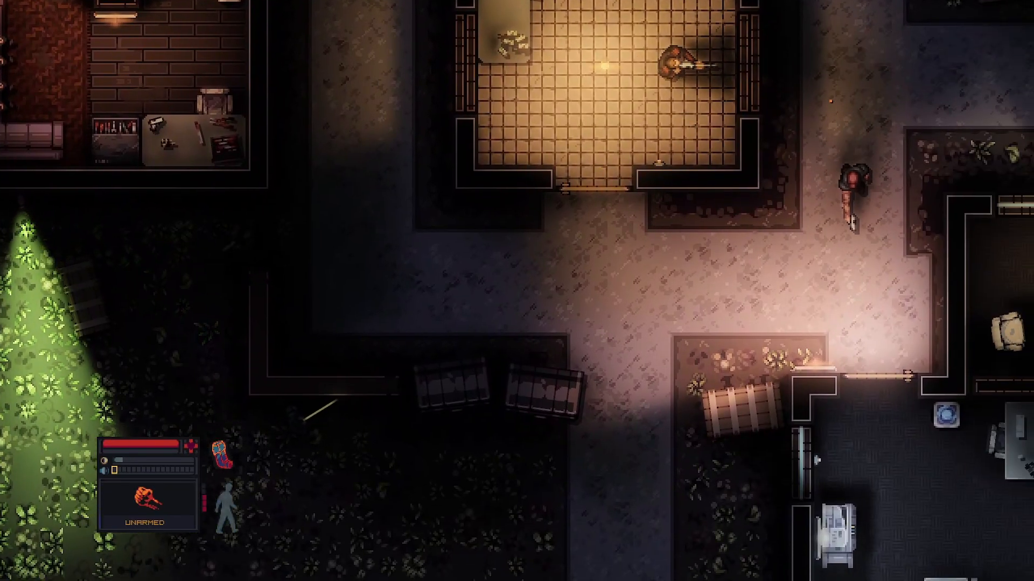
key(c)
key(d)
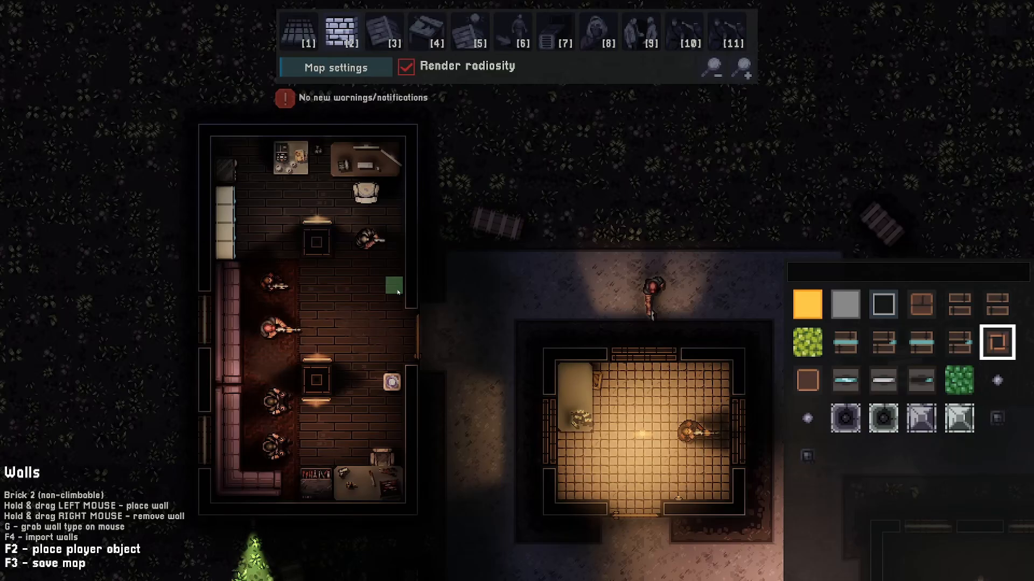
Browse the tilegrid object classes, past vending_machine, closet, door and door_sliding, and turn off radiosity rendering
key(s)
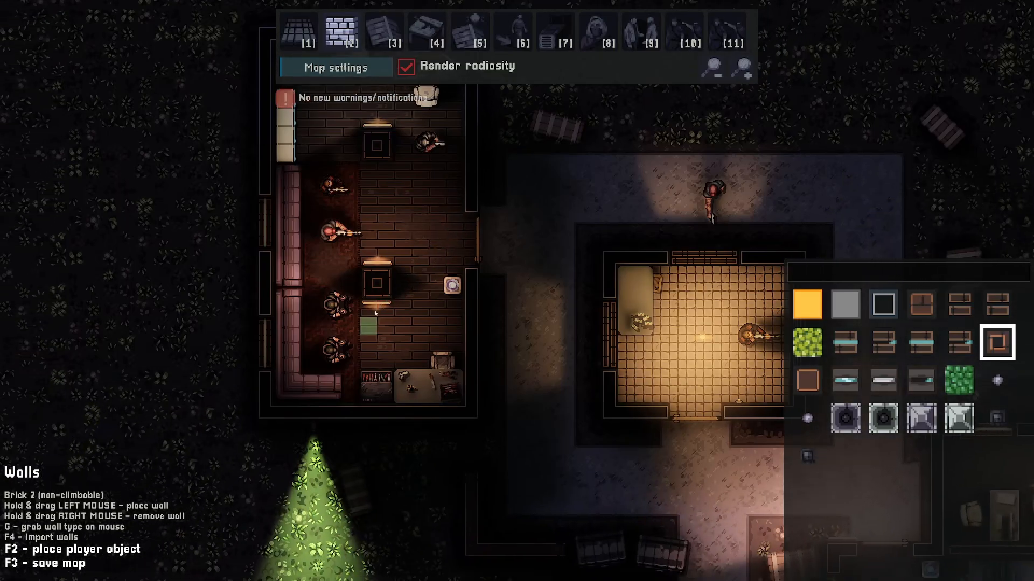
key(w)
key(d)
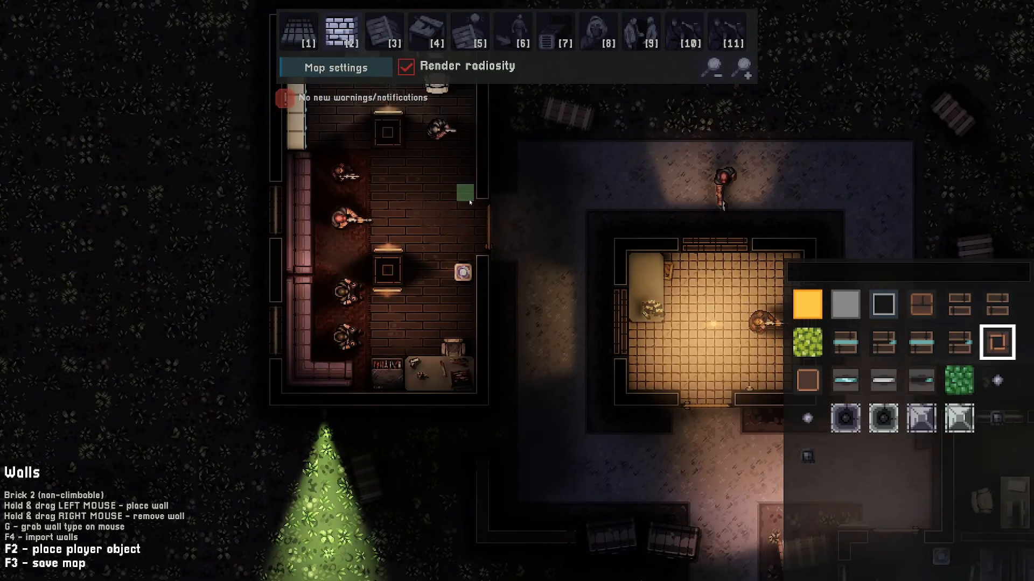
key(s)
key(d)
key(s)
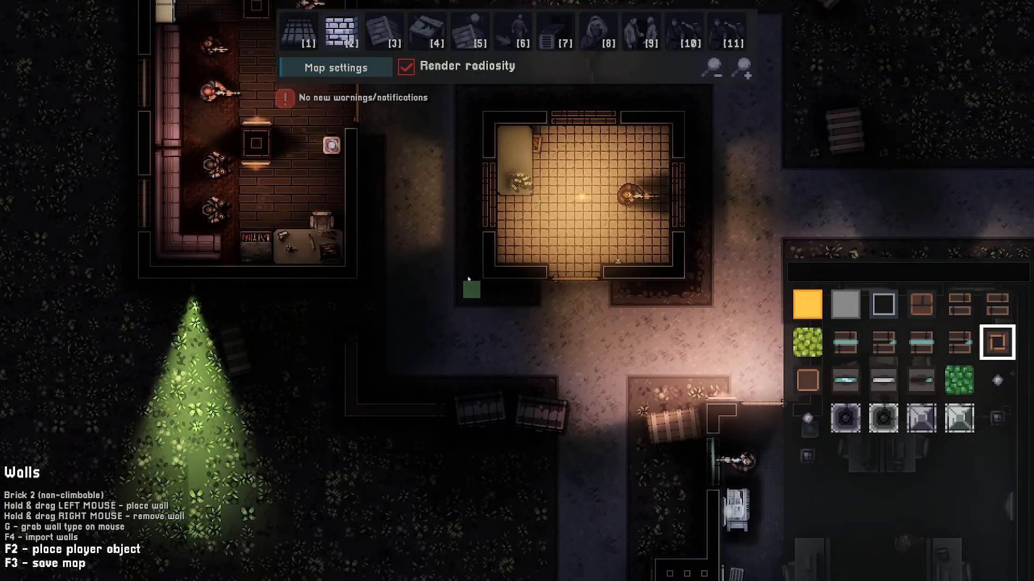
key(4)
scroll(635, 350, down, 10)
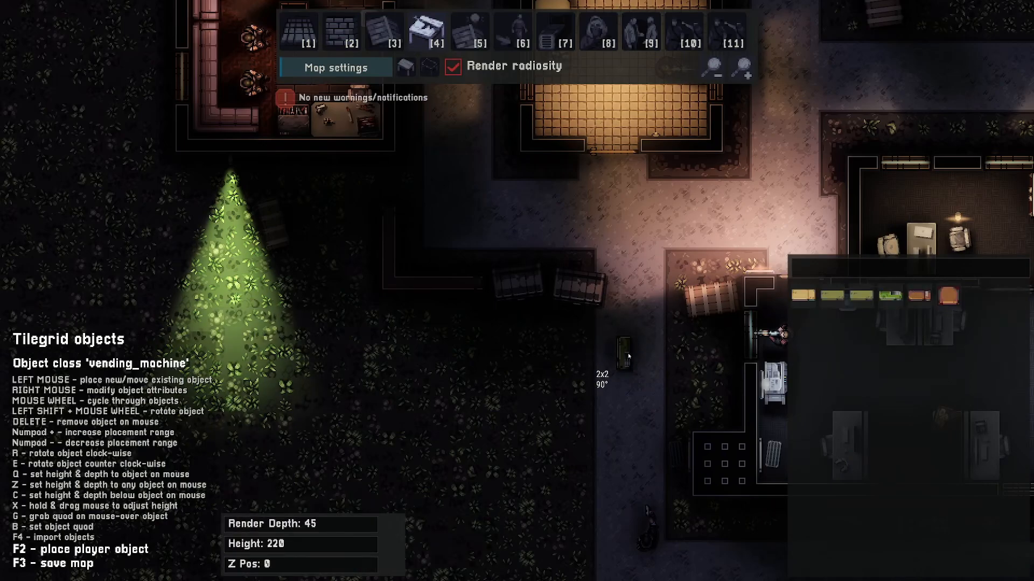
scroll(532, 351, down, 4)
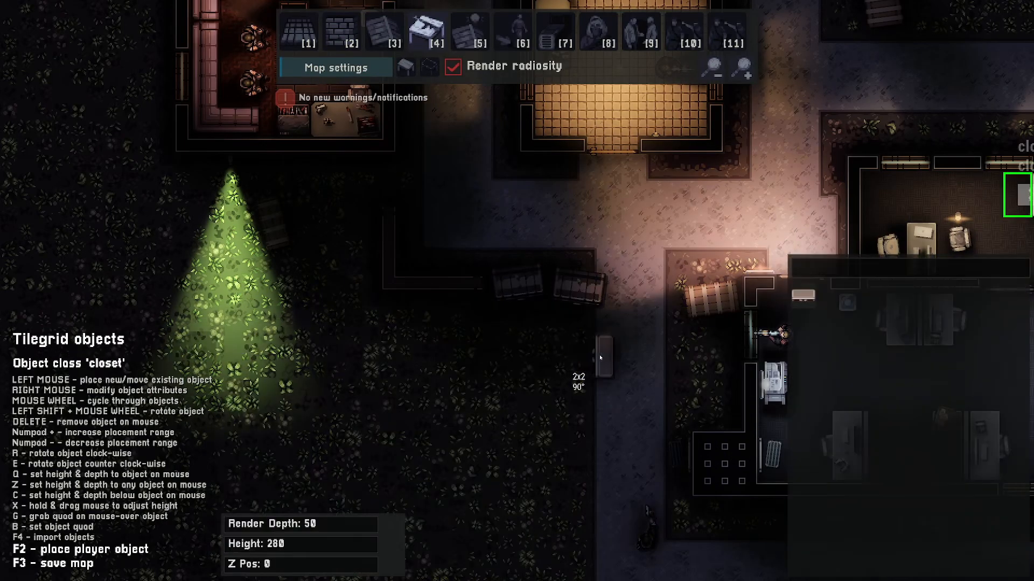
scroll(532, 351, down, 4)
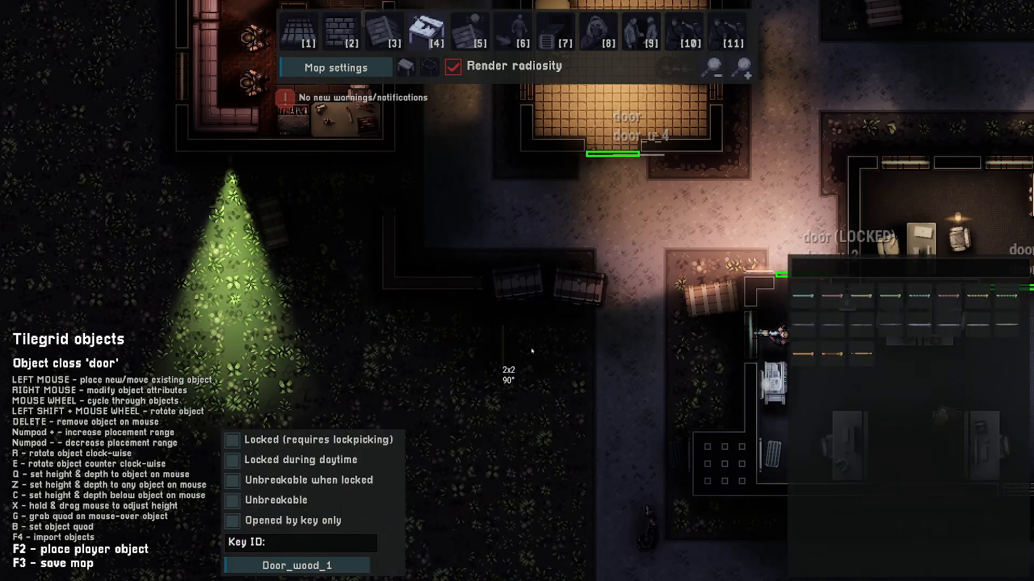
scroll(532, 351, down, 3)
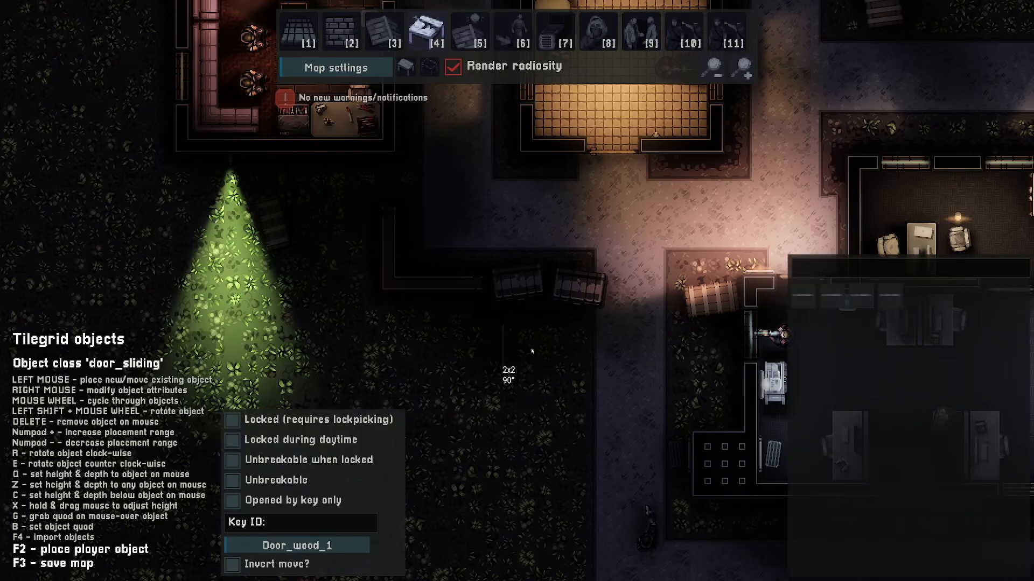
key(a)
click(452, 66)
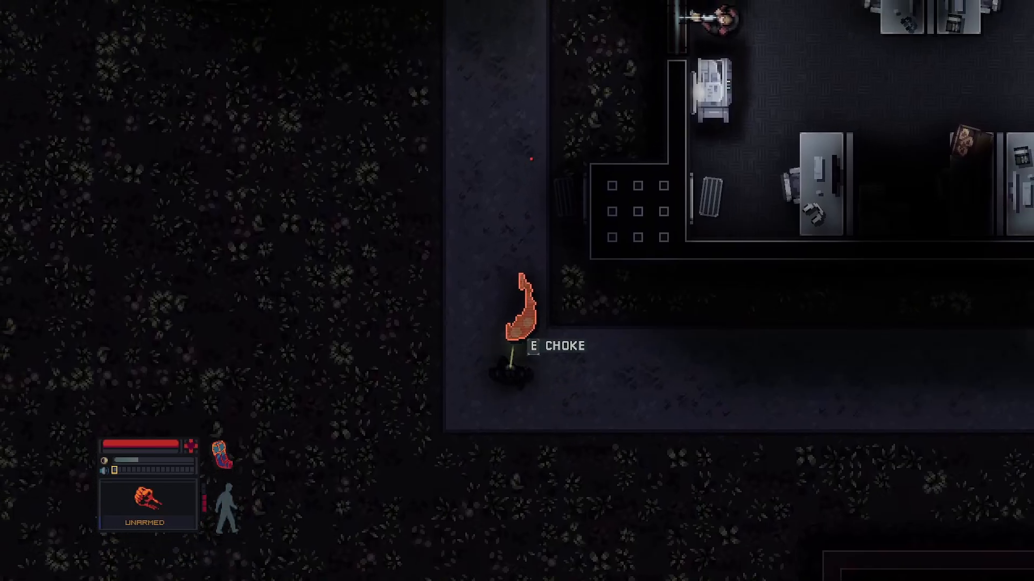
Choke the patrolling guard on the path southwest of the office in a playtest, and return to the editor
key(e)
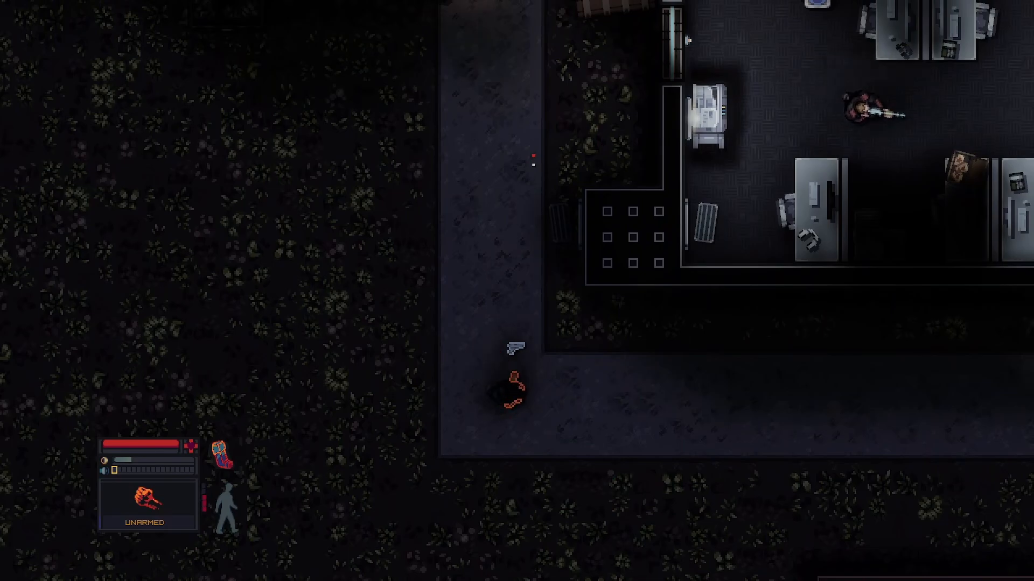
key(w)
key(a)
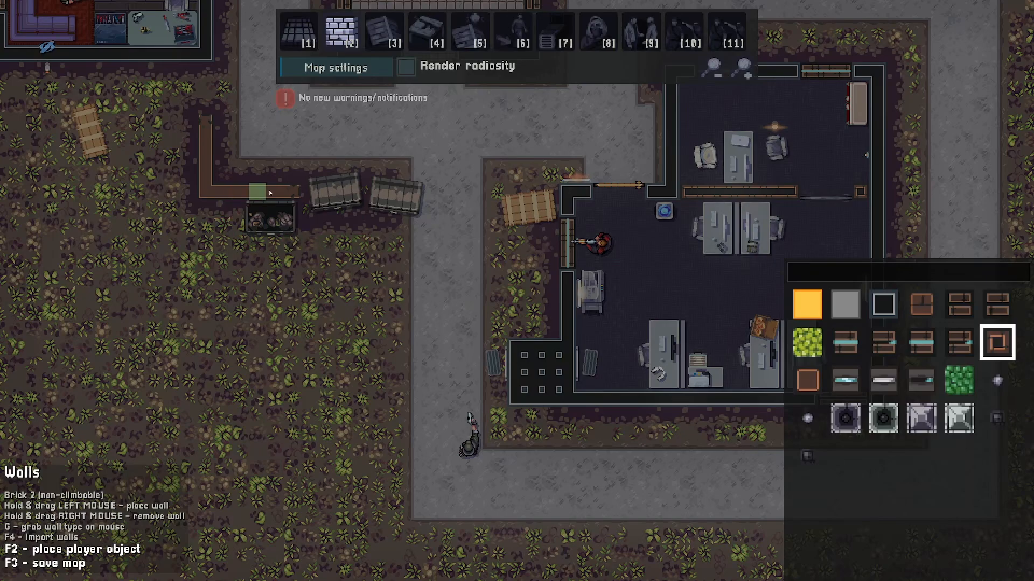
key(w)
key(a)
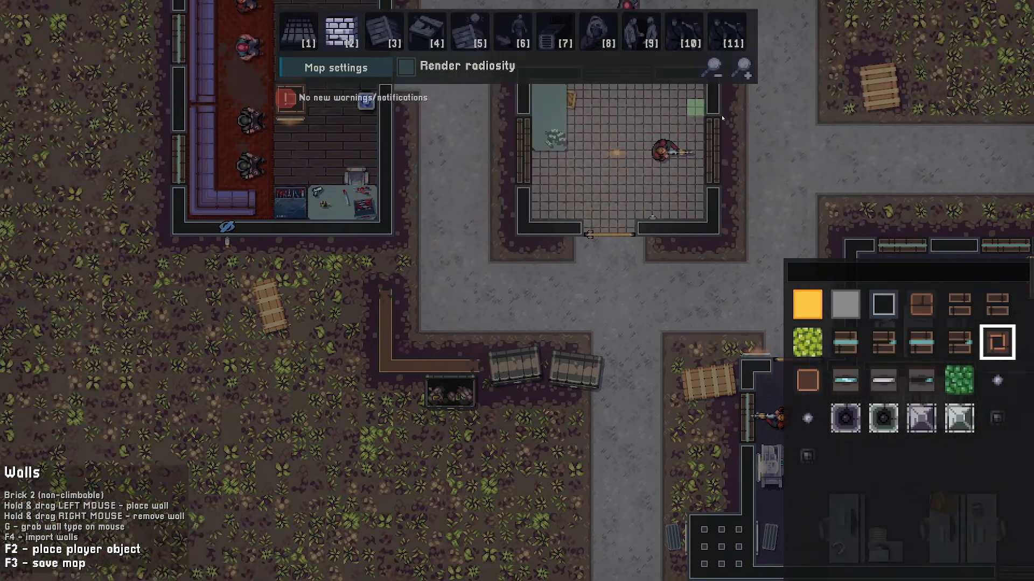
key(w)
key(a)
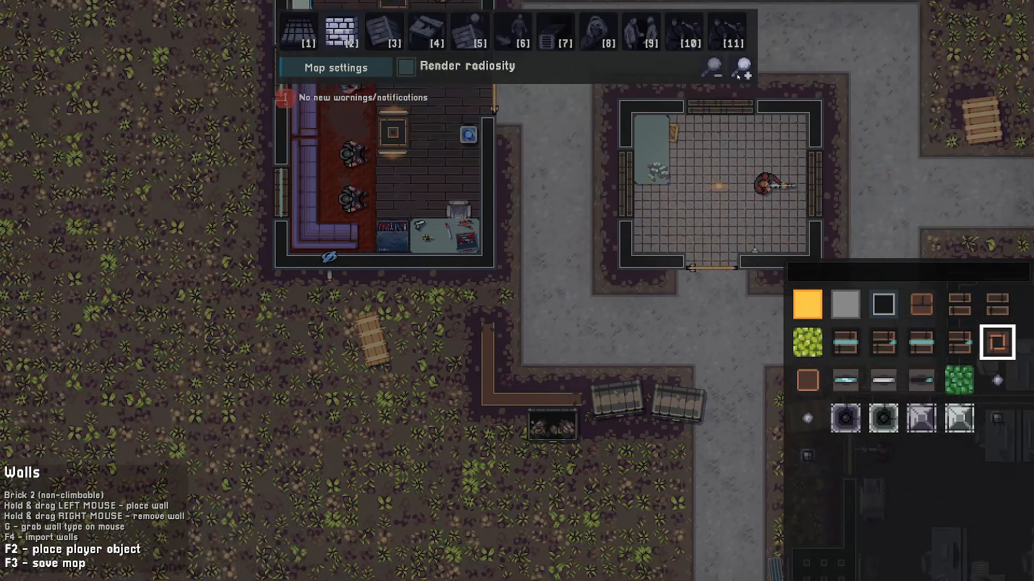
click(743, 68)
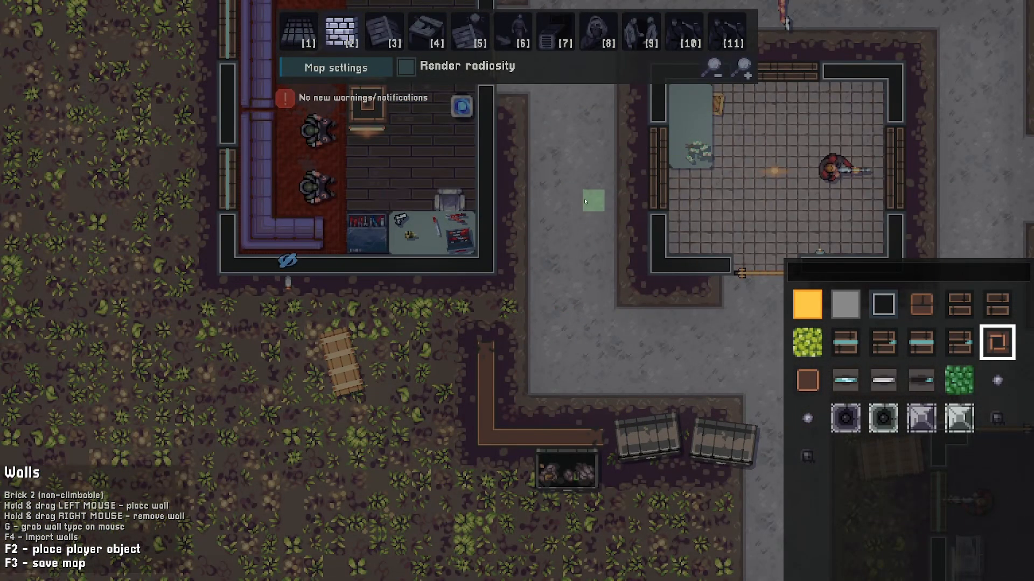
key(s)
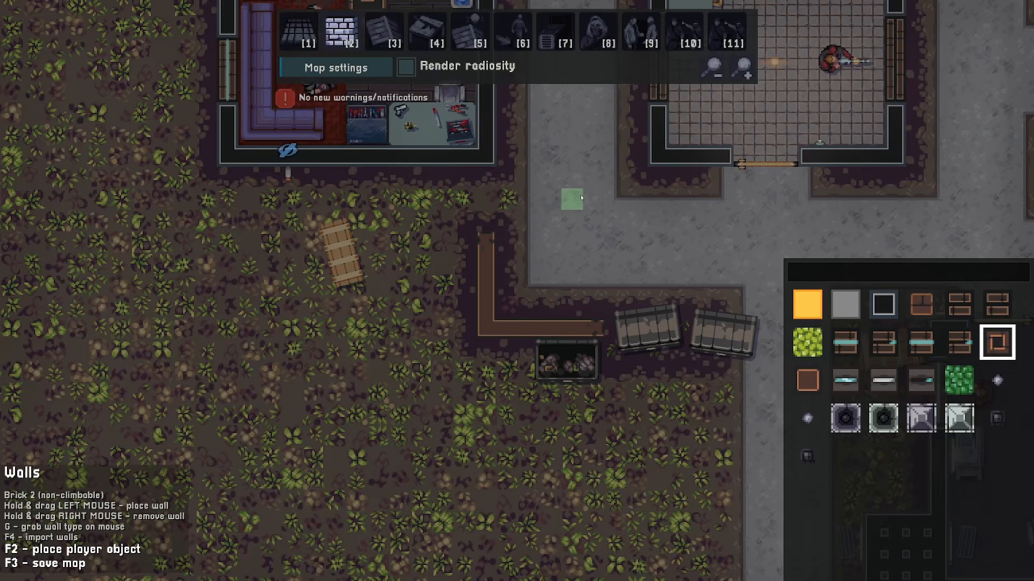
key(w)
key(w)
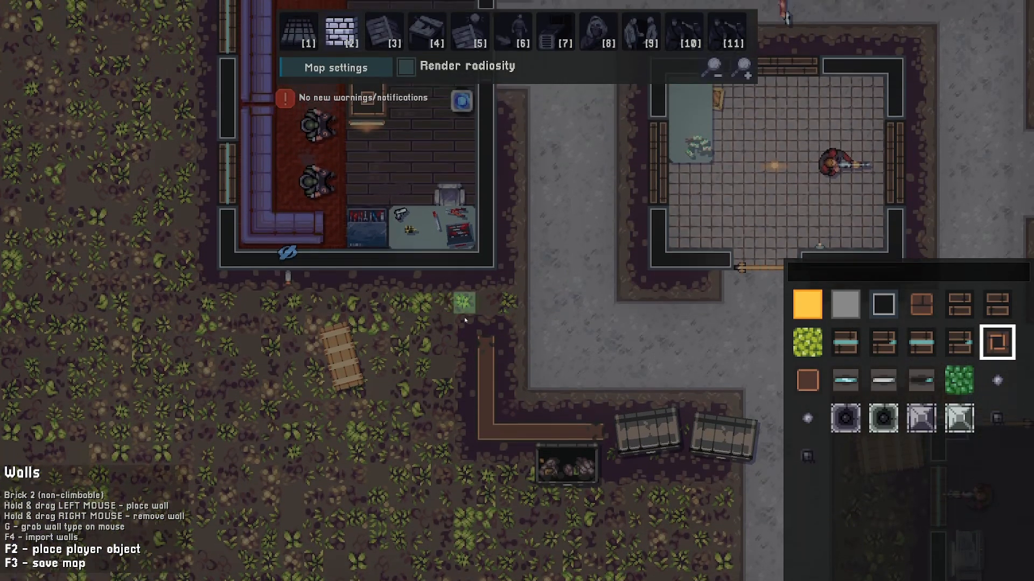
key(w)
key(d)
key(s)
key(d)
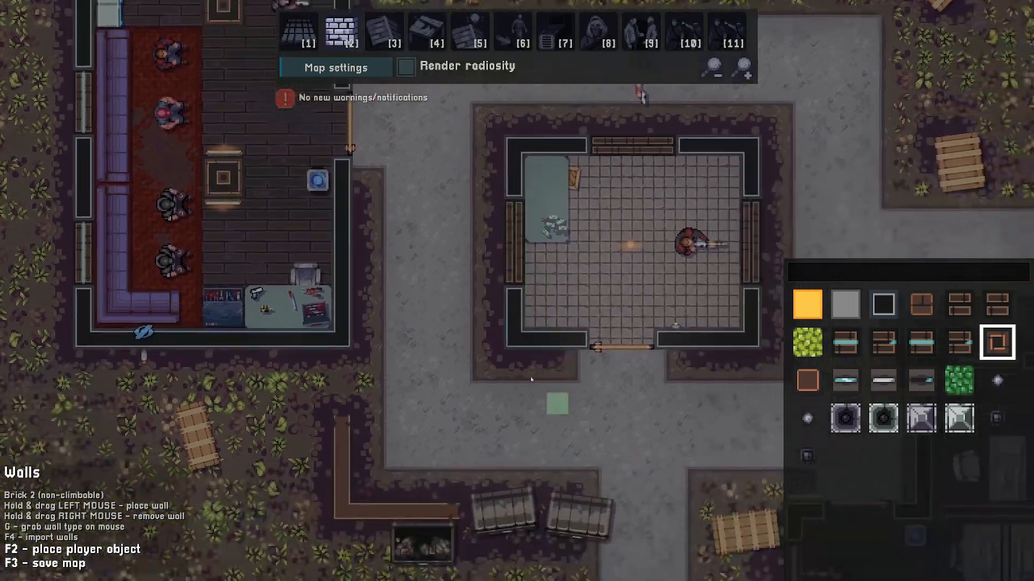
key(s)
key(a)
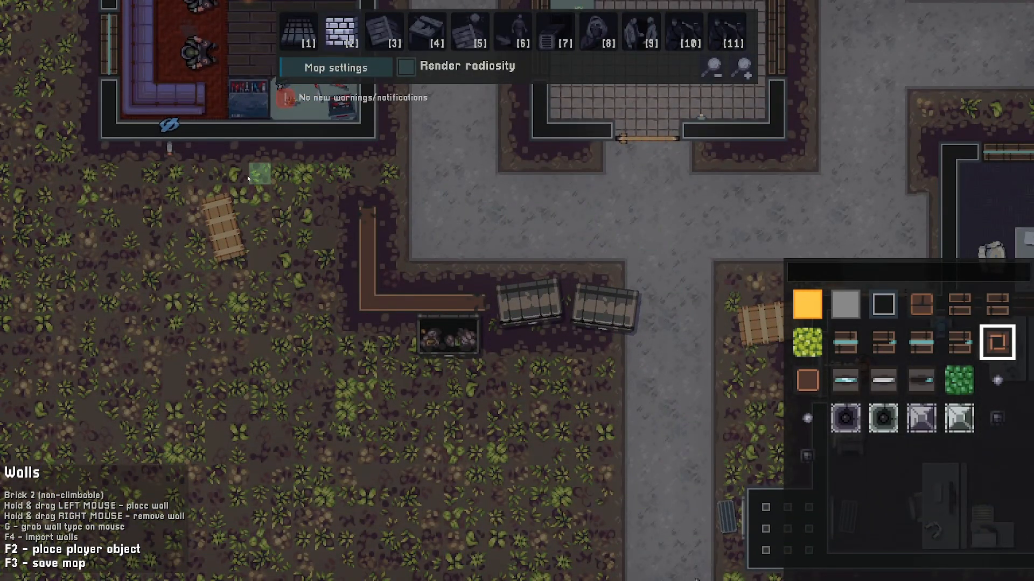
Place one Brick 3 wall block at the sofa building's southeast corner, leaving a door gap above the L-shaped brick wall
key(w)
key(d)
key(a)
key(s)
key(a)
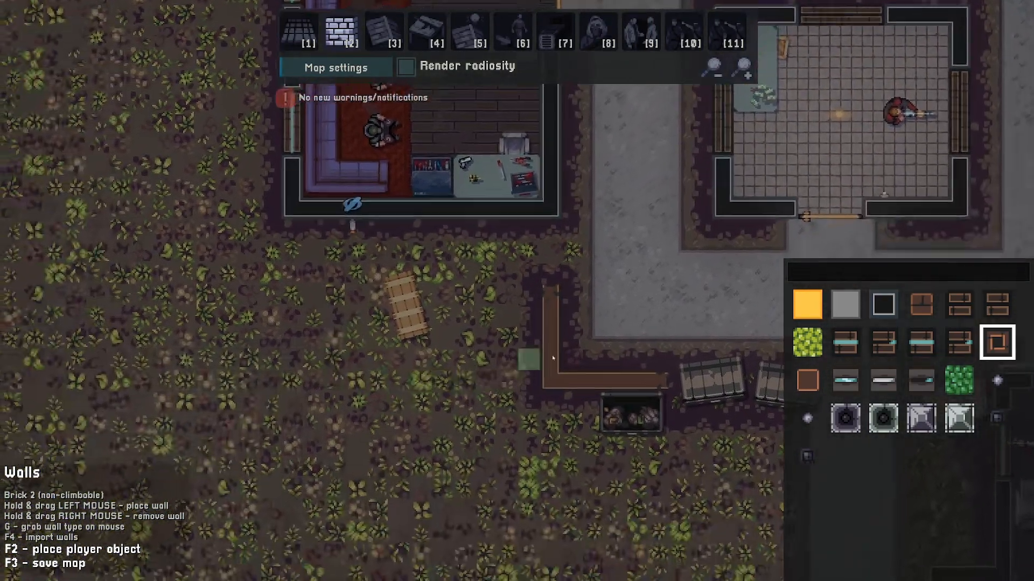
key(g)
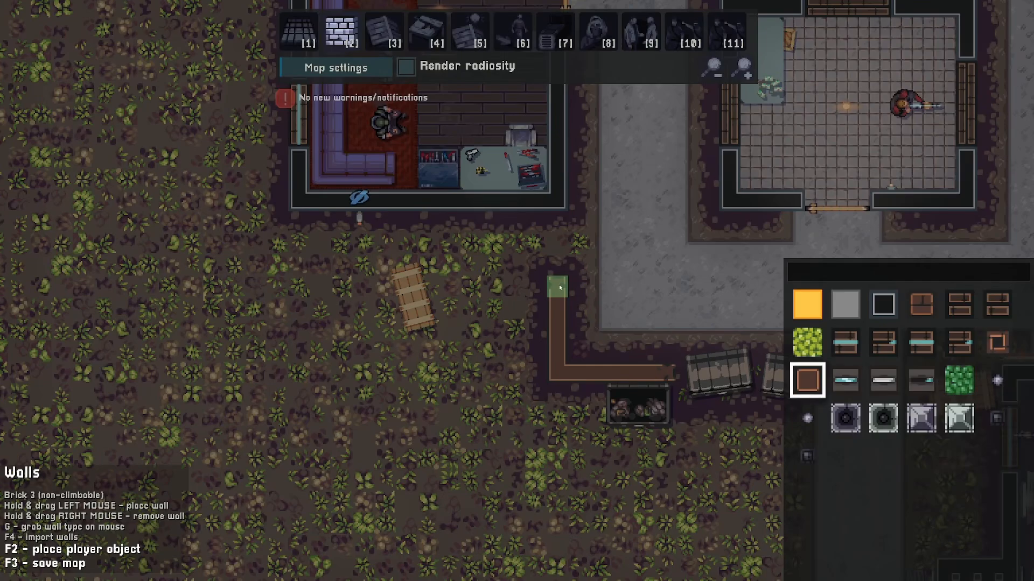
click(557, 221)
key(d)
Place a vertical keycard_door tilegrid object with a 4x4 placement range in the gap between the new block and the brick wall
key(4)
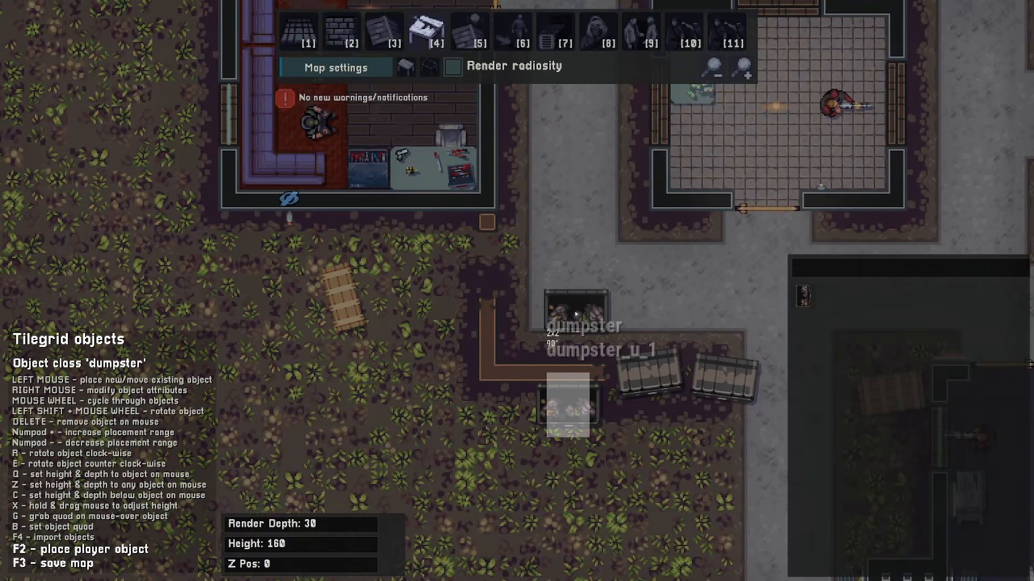
scroll(474, 281, down, 3)
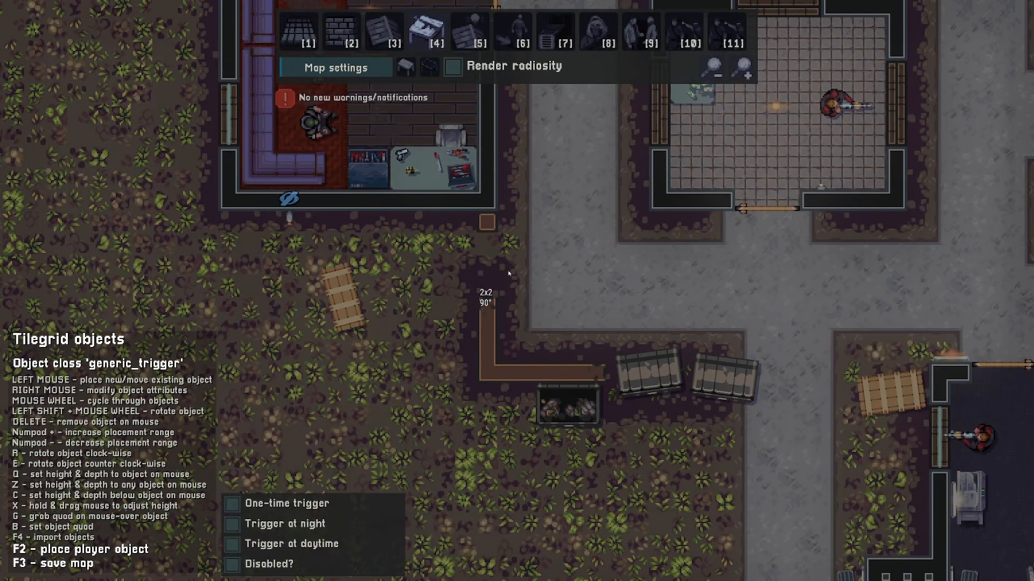
scroll(508, 273, down, 4)
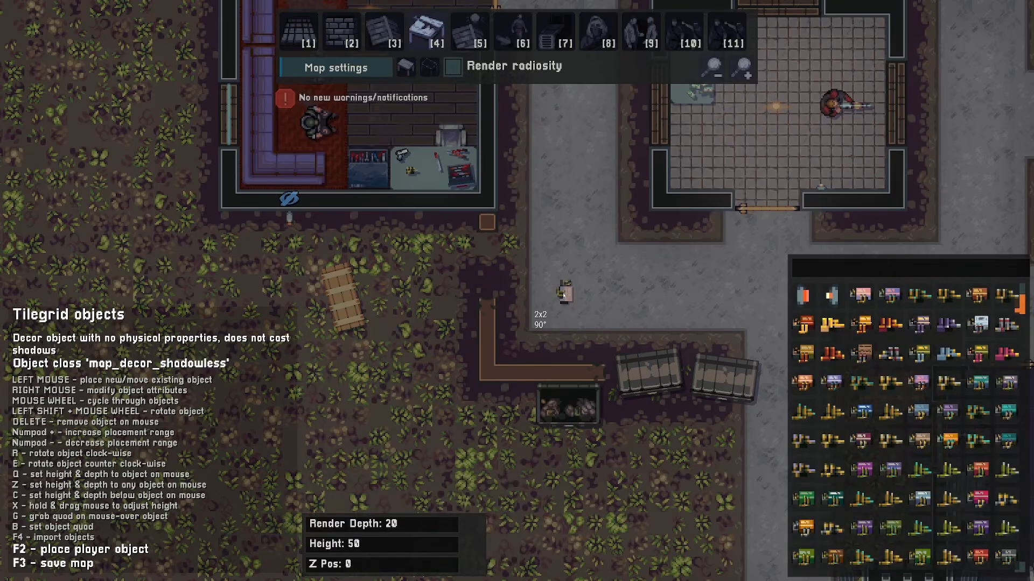
scroll(562, 294, down, 1)
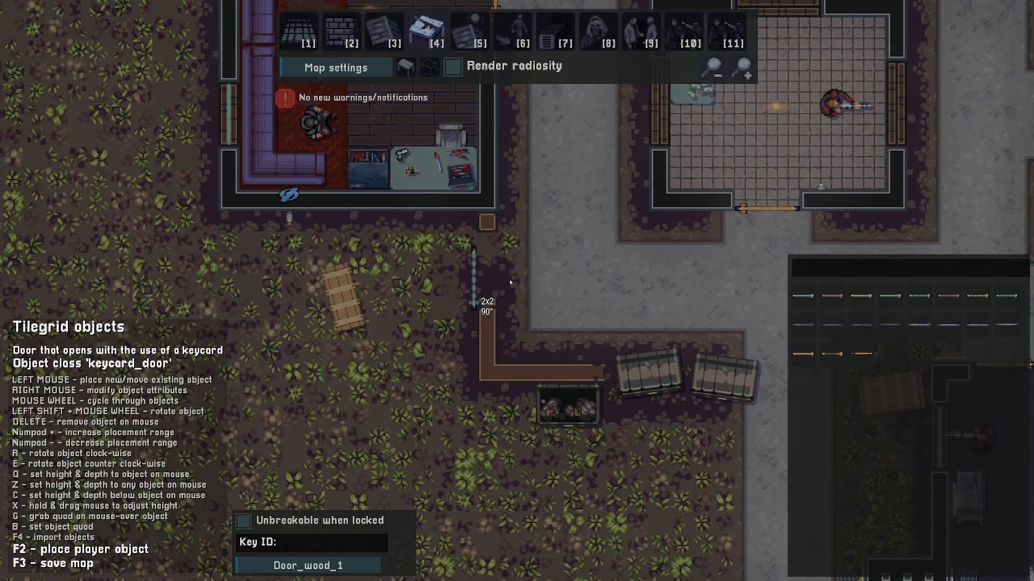
key(KP_Add)
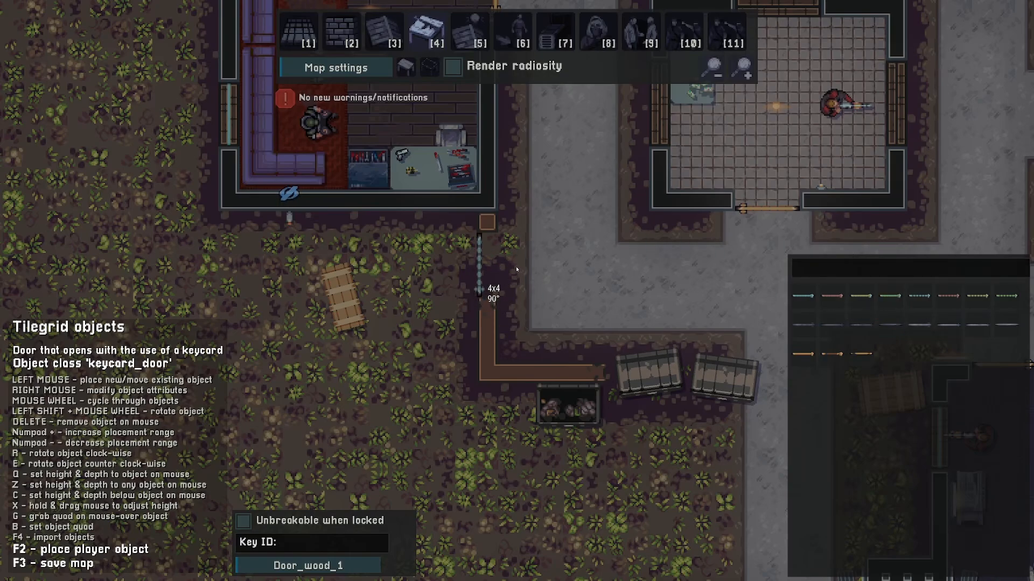
click(516, 270)
key(w)
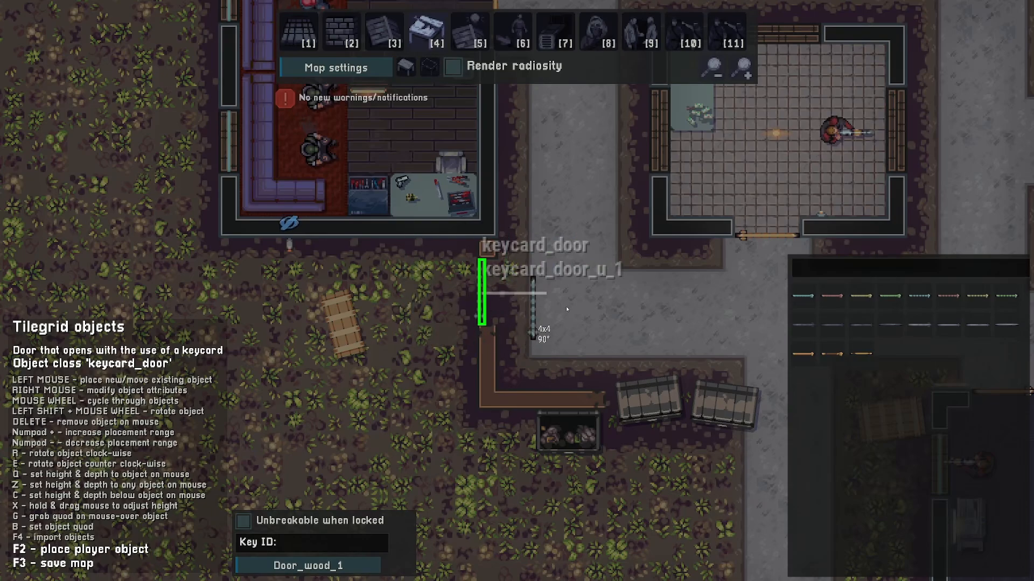
Set the keycard door's Key ID to backentrance
right_click(532, 296)
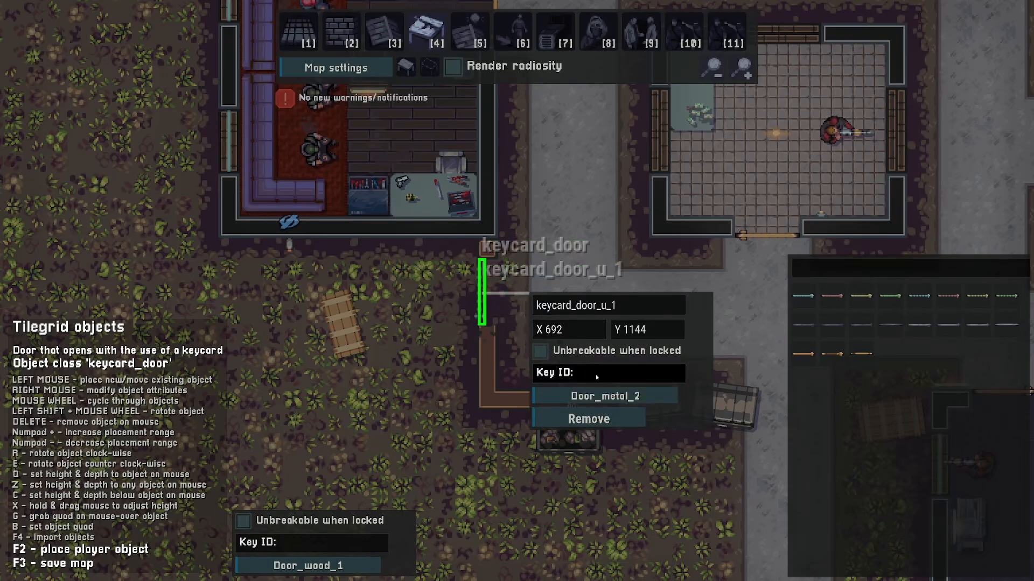
text(bac)
click(557, 135)
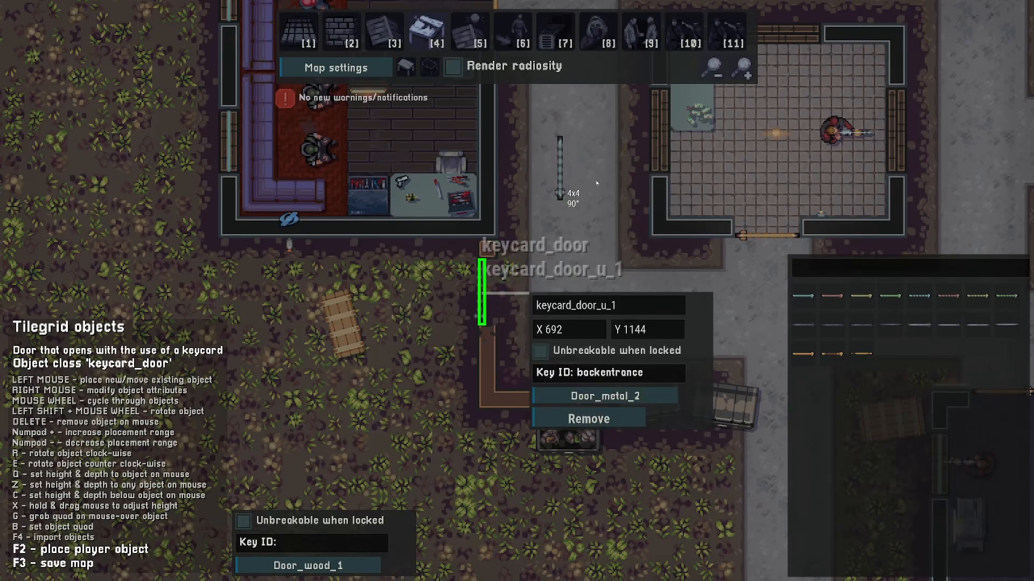
right_click(754, 260)
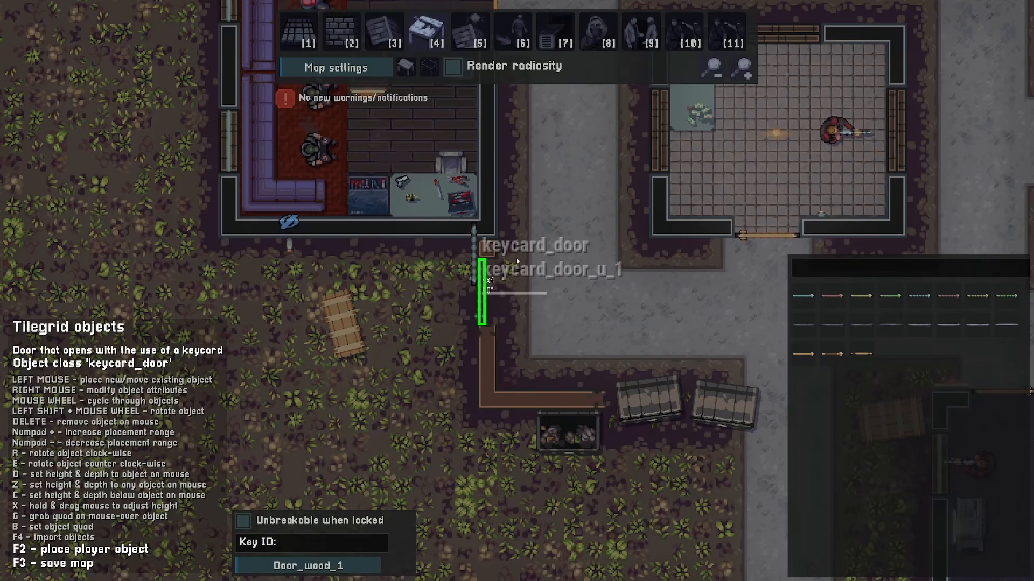
Place a keycard object, rotated to 127.5°, on the small table at the north end of the sofa building
scroll(569, 275, up, 3)
scroll(569, 276, down, 2)
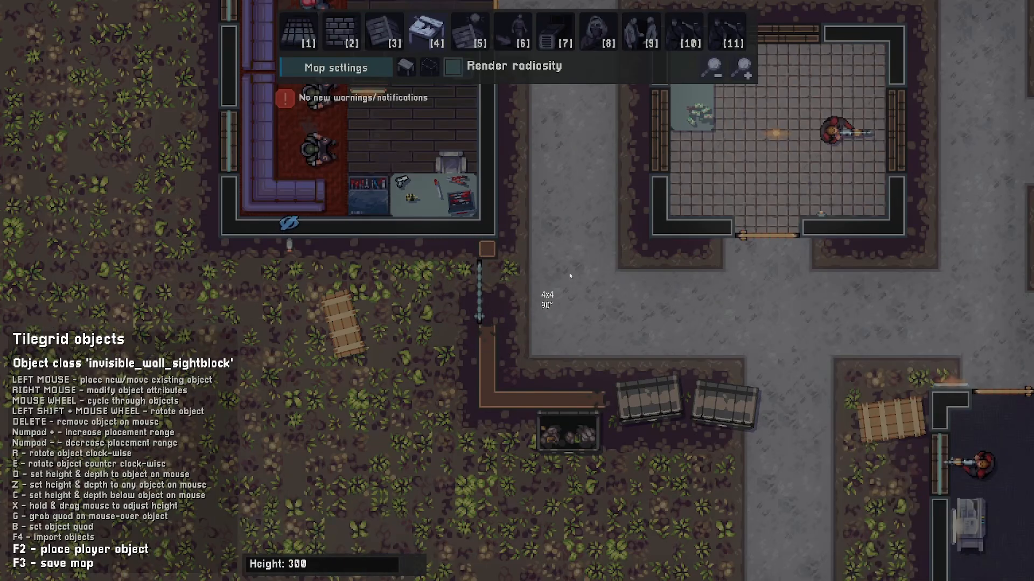
key(w)
key(d)
key(a)
key(e)
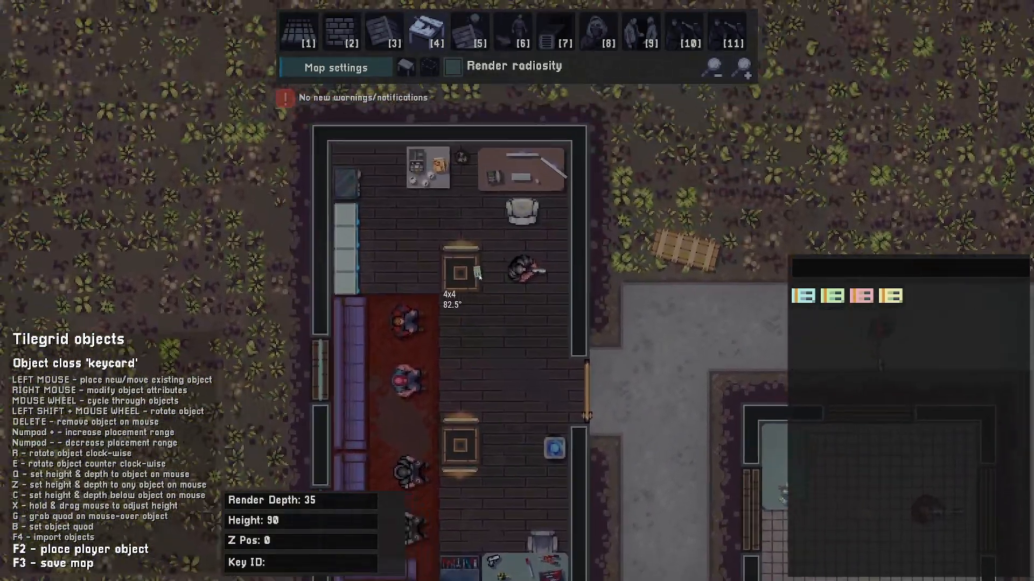
key(r)
key(r)
key(r)
key(r)
key(q)
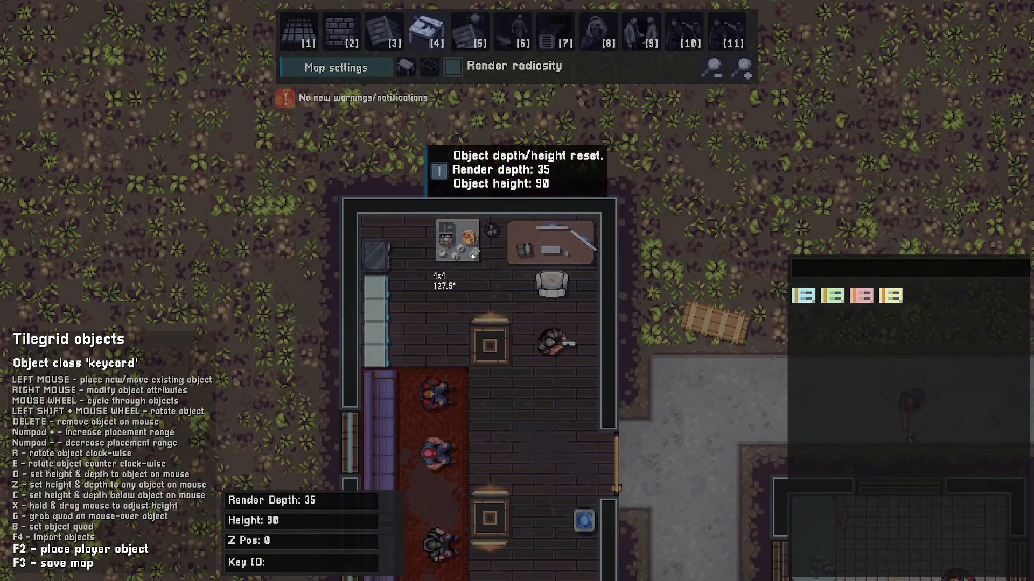
click(472, 257)
Set the placed keycard's Key ID to backentrance
right_click(473, 257)
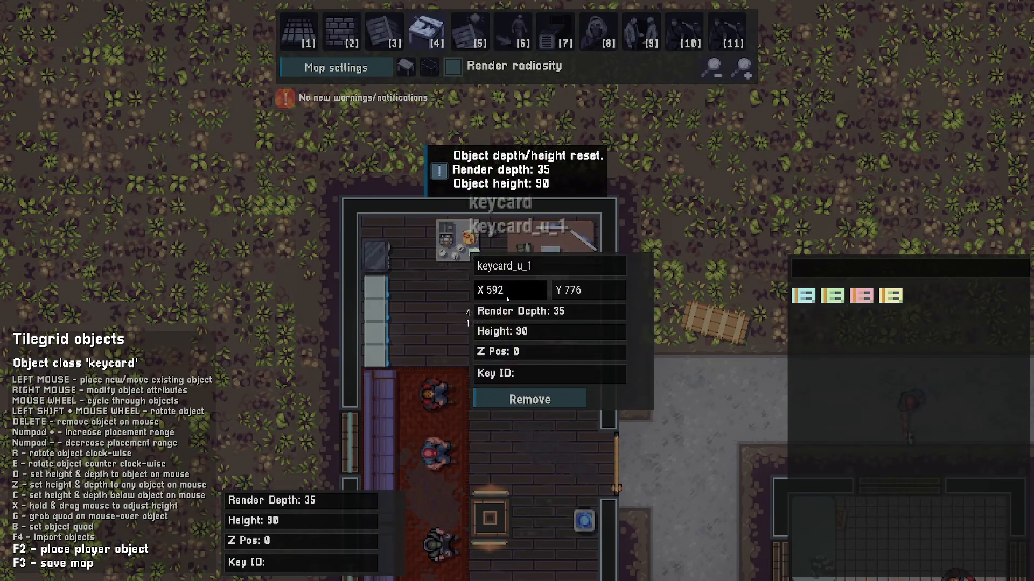
click(522, 374)
text(bac)
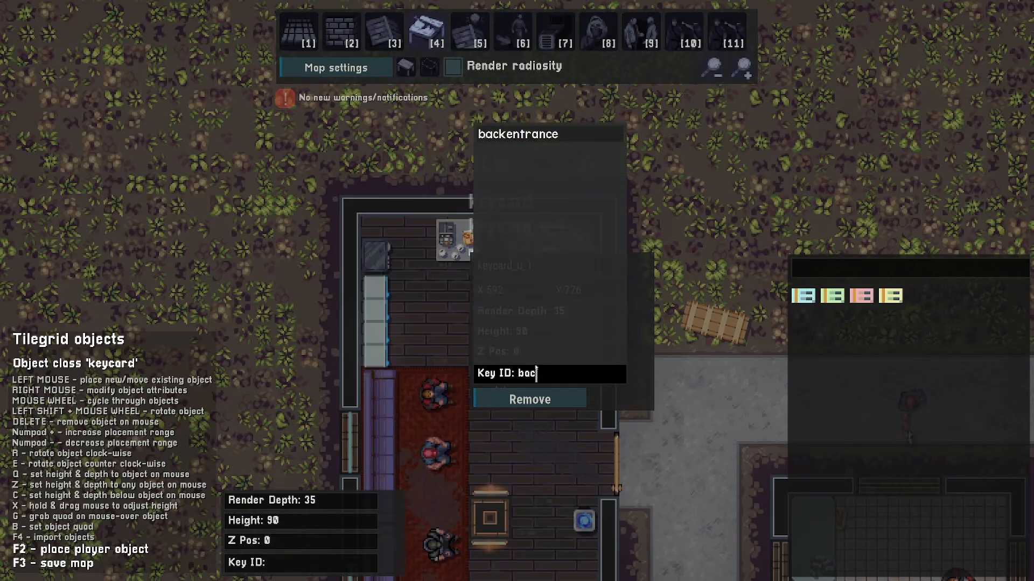
click(549, 133)
Give the guard on the path southwest of the office the carried keycard ID backentrance
key(s)
key(d)
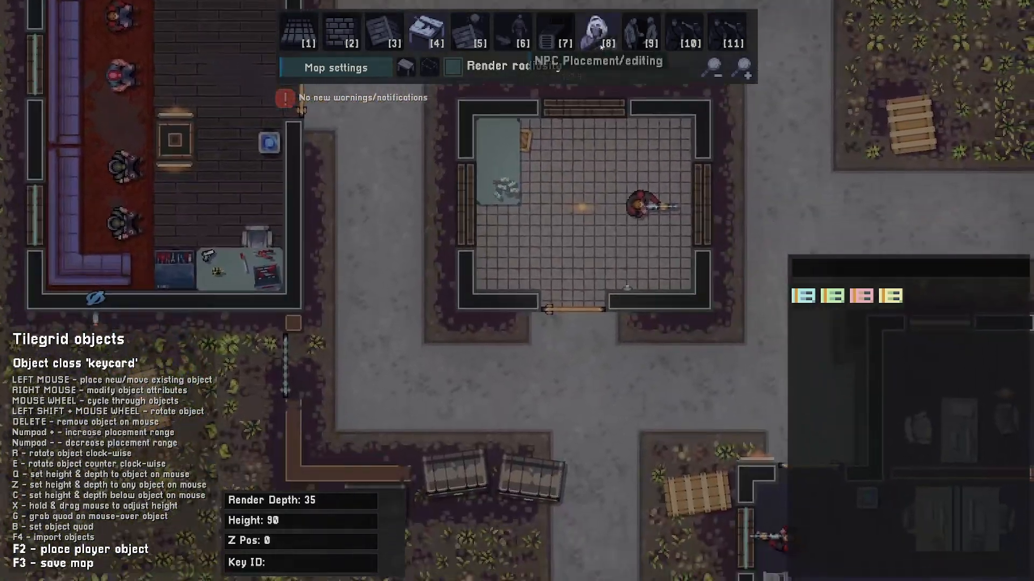
click(597, 33)
key(s)
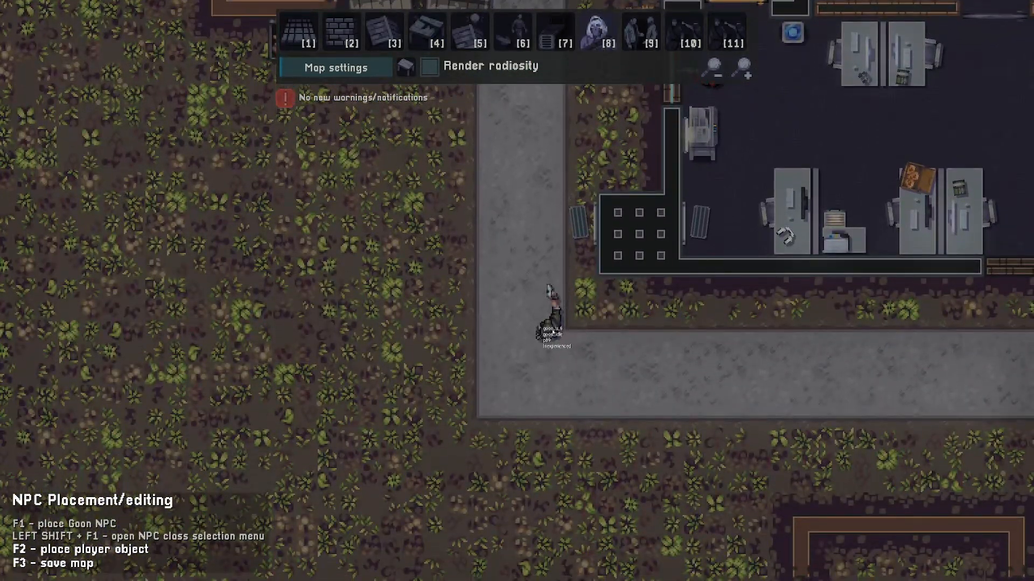
right_click(551, 331)
key(d)
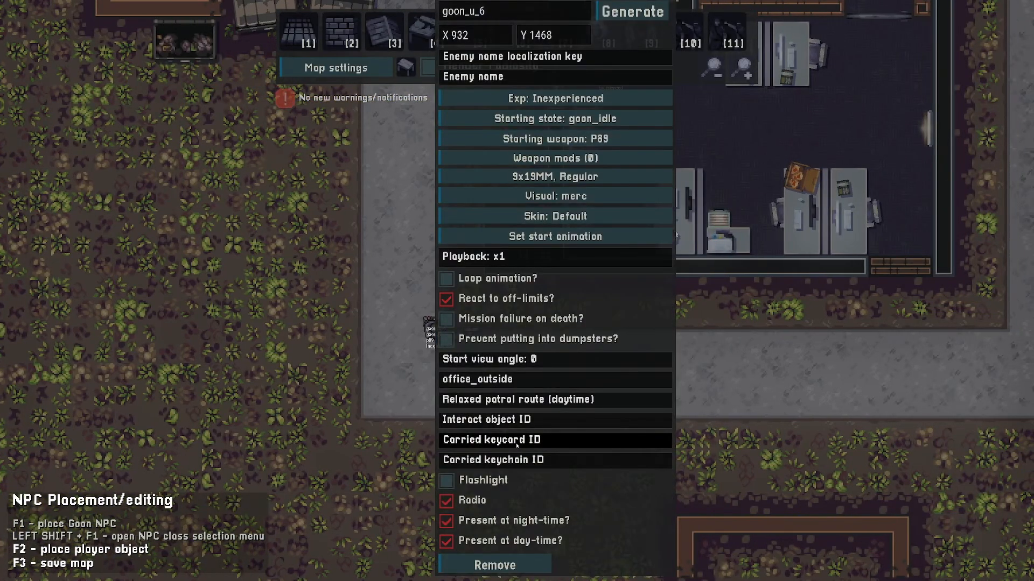
click(516, 440)
text(backentra)
text(nc)
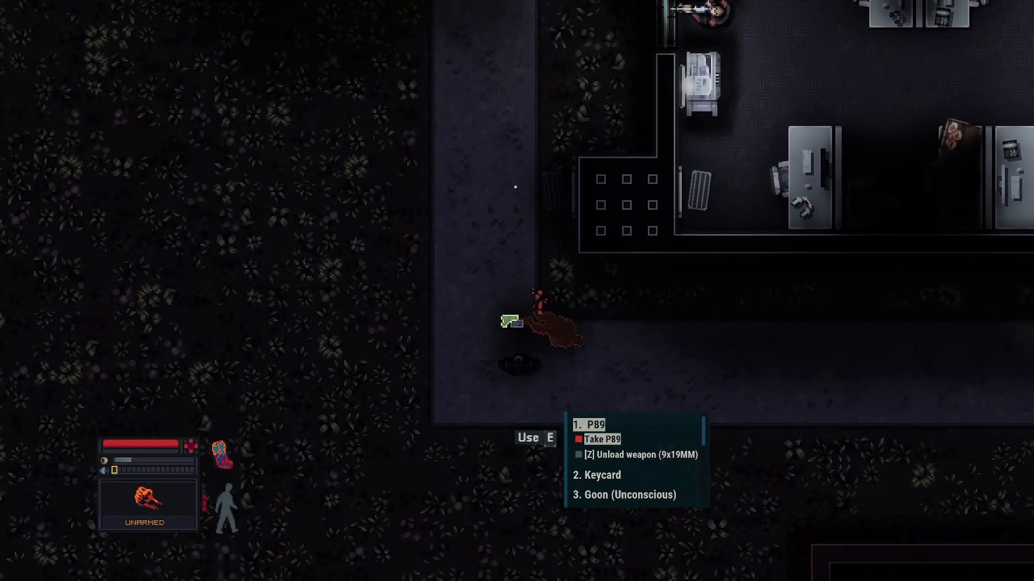
Take the keycard from the knocked-out guard in a playtest and run to the keycard door south of the sofa building
scroll(515, 187, down, 1)
key(e)
key(a)
key(w)
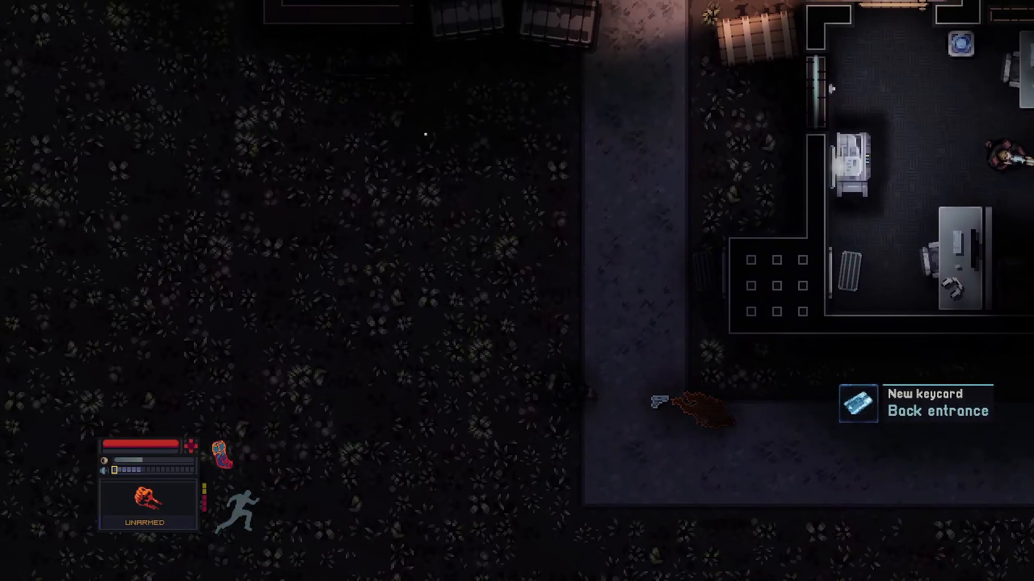
key(w)
key(a)
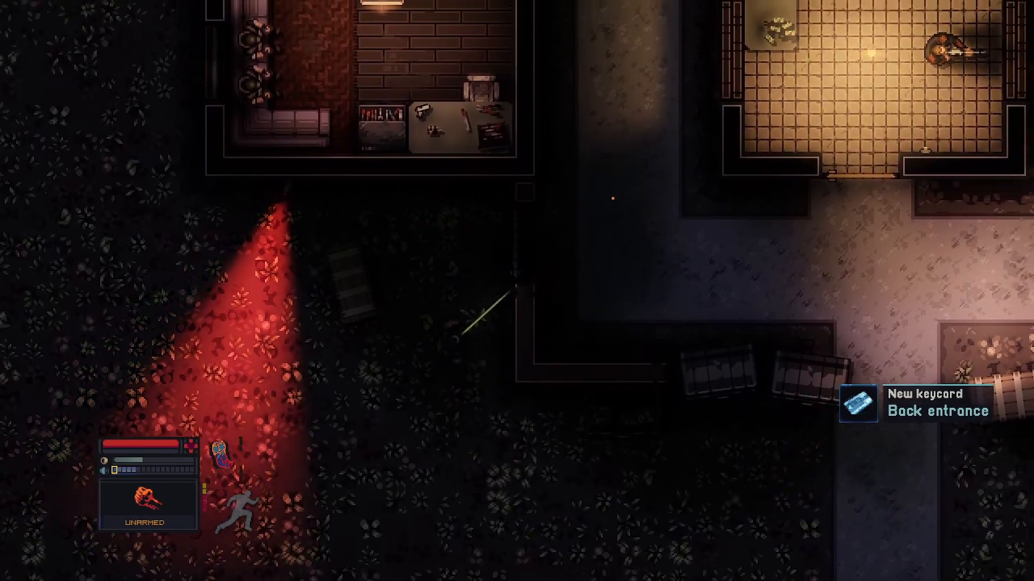
key(w)
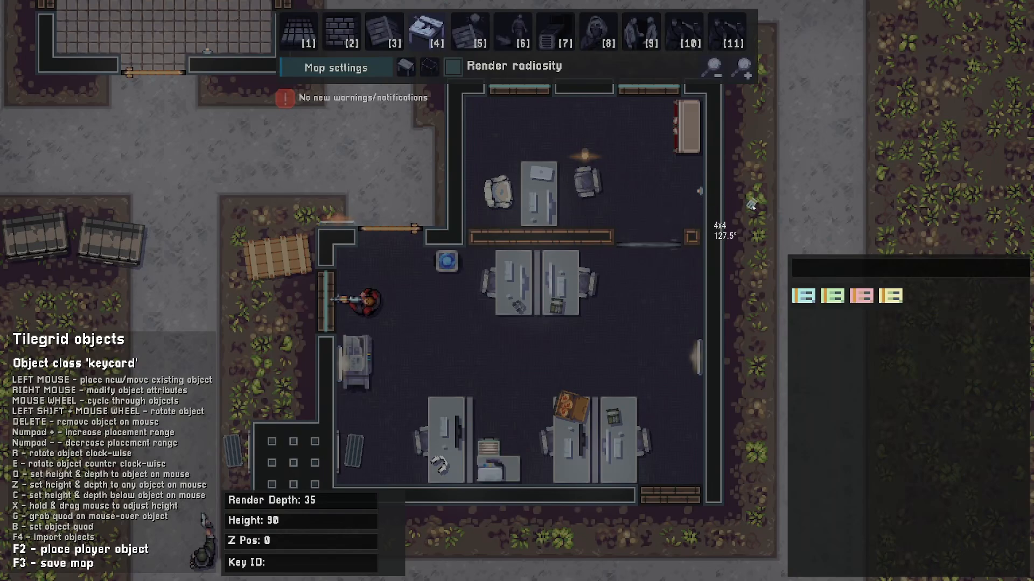
Place a sprinkler tilegrid object at 0° rotation in the office's north room, just above the ceiling light
scroll(738, 237, down, 3)
scroll(713, 237, down, 4)
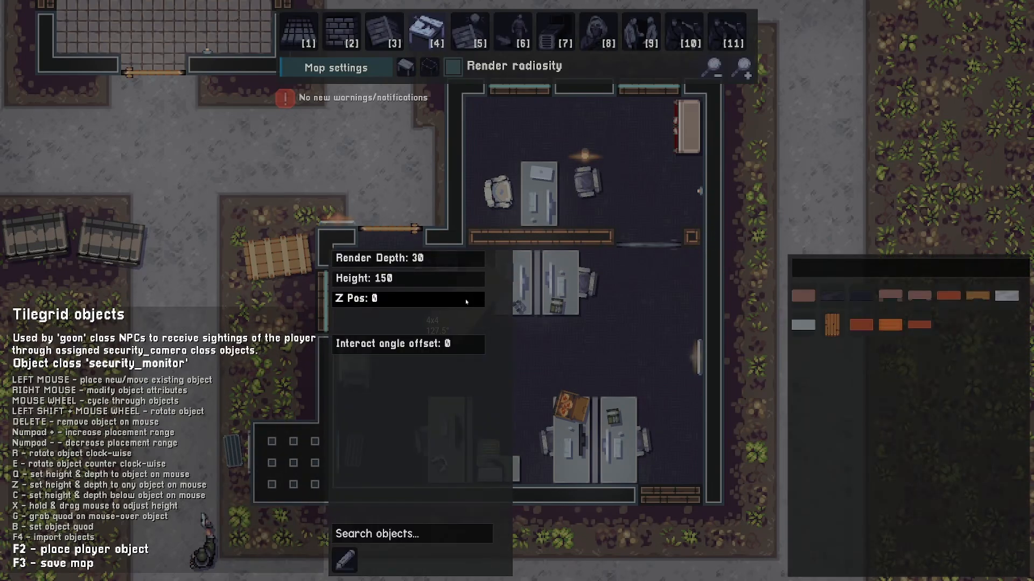
scroll(628, 310, down, 1)
shift+scroll(612, 305, up, 5)
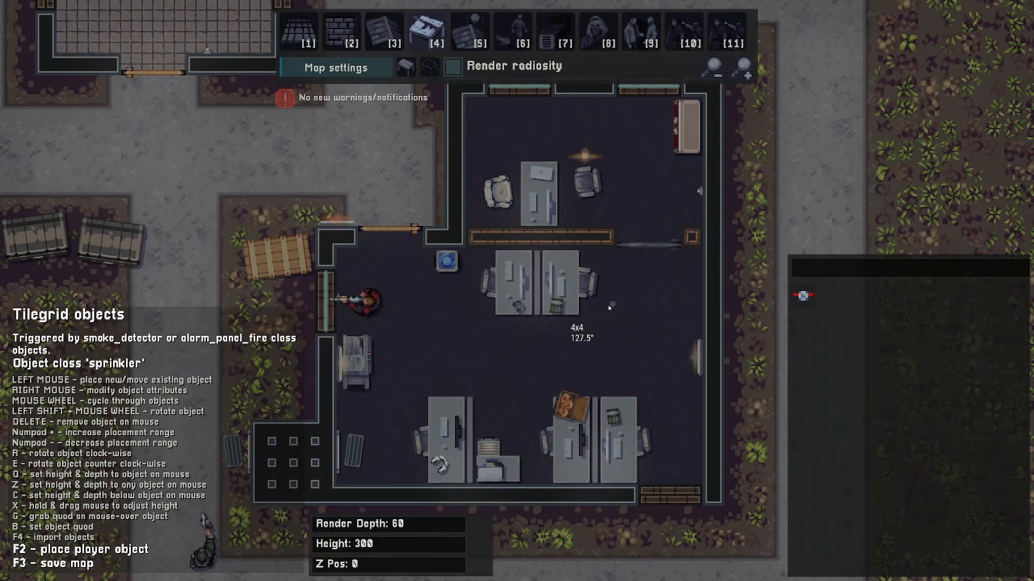
key(w)
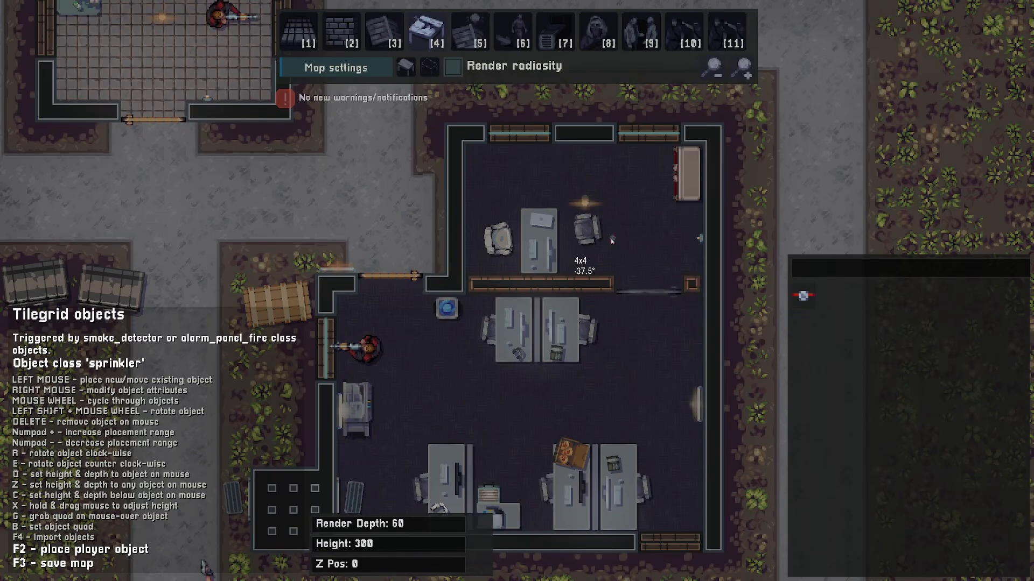
key(d)
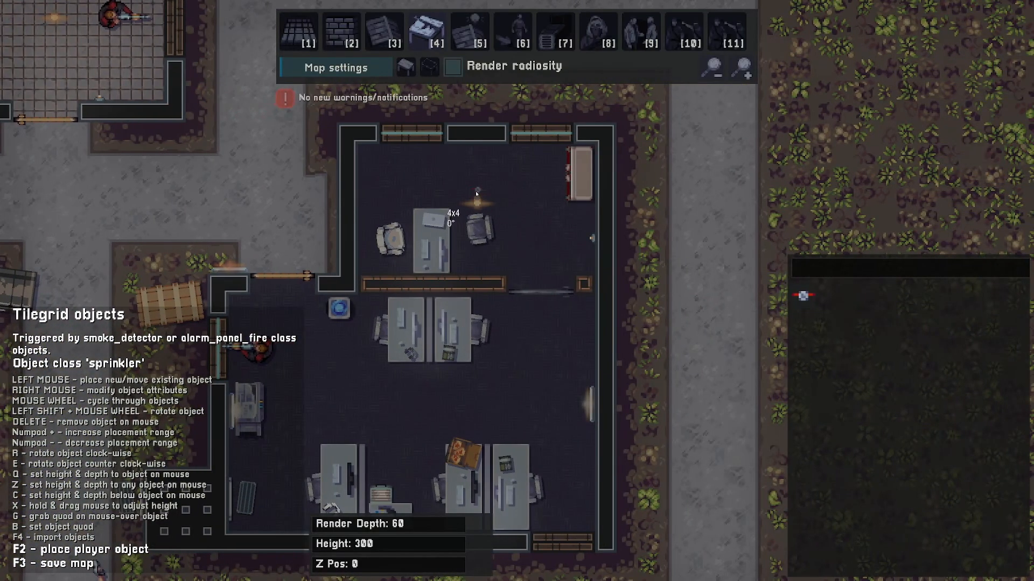
click(479, 181)
key(s)
key(a)
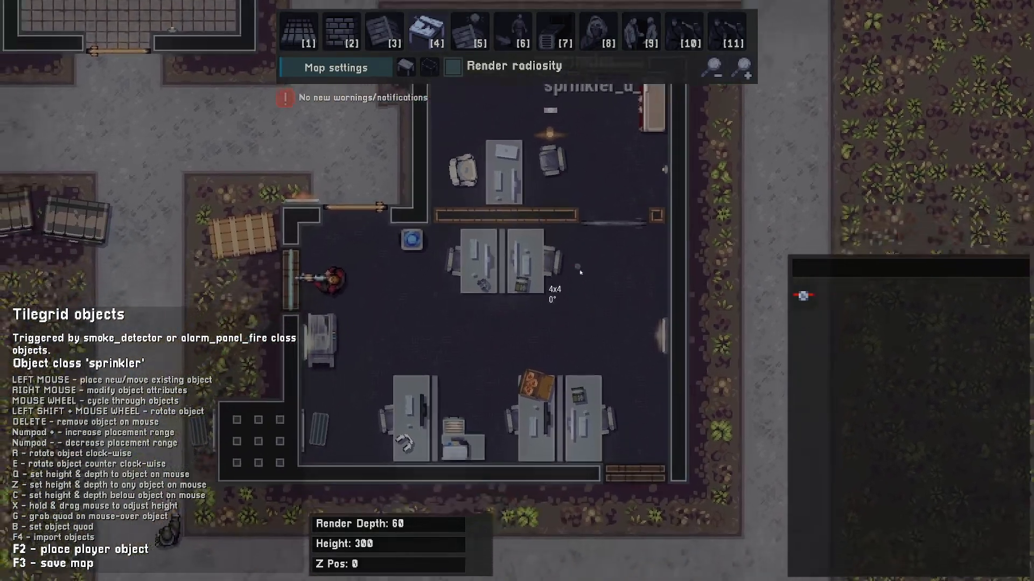
Place two more sprinklers in the office's main room, one in the east half and one in the west half
click(613, 295)
key(a)
click(556, 293)
key(d)
key(w)
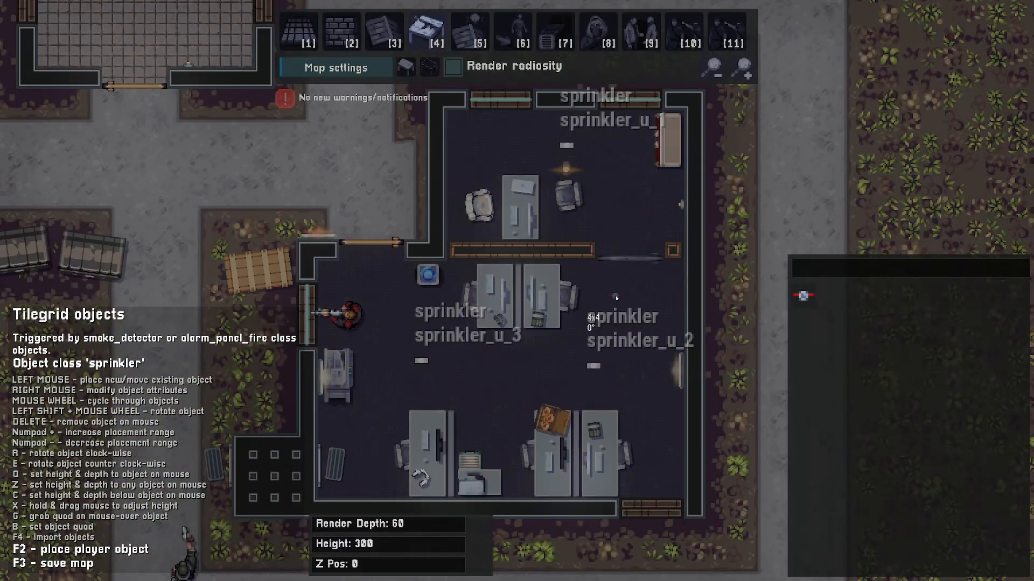
Place two smoke_detector objects at height 200, one in the main room's west part and one in the north room
scroll(611, 296, down, 1)
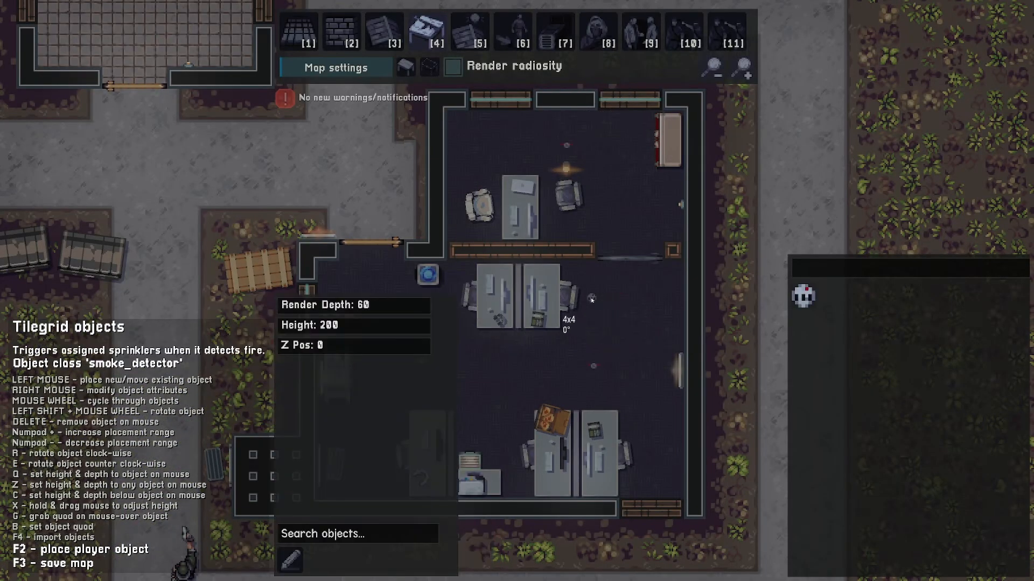
key(s)
key(a)
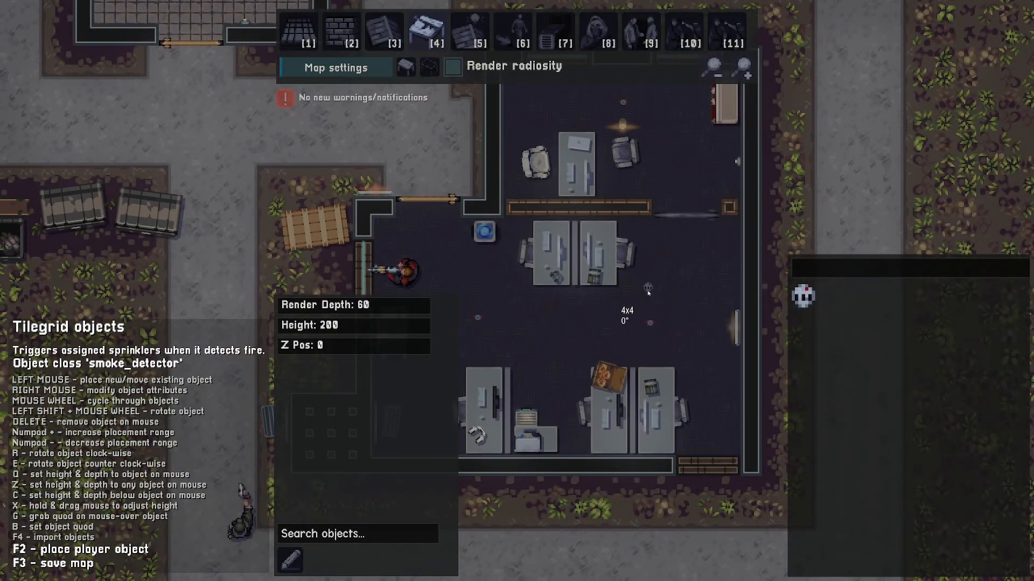
key(a)
click(518, 293)
key(d)
key(w)
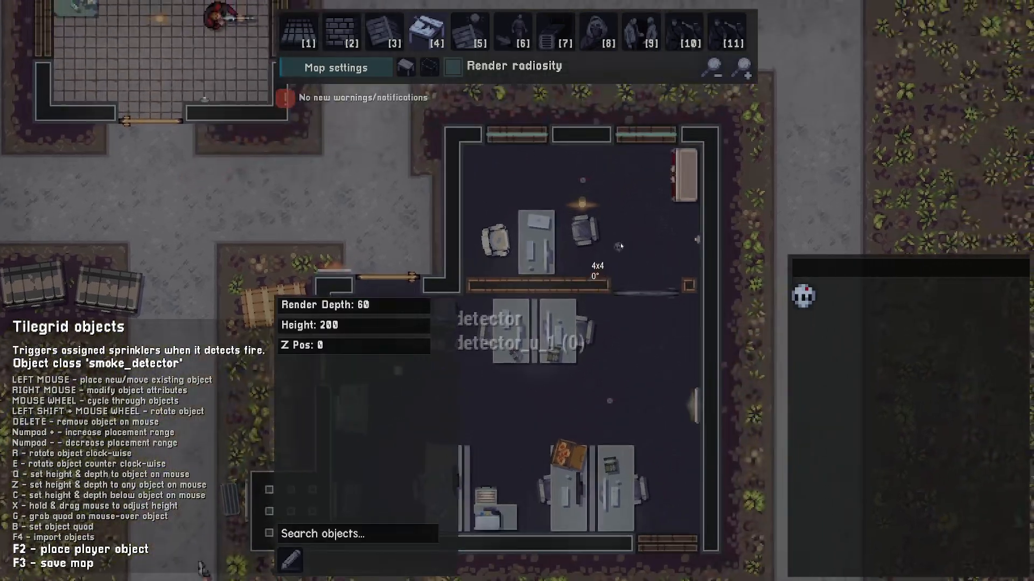
click(622, 232)
key(s)
key(a)
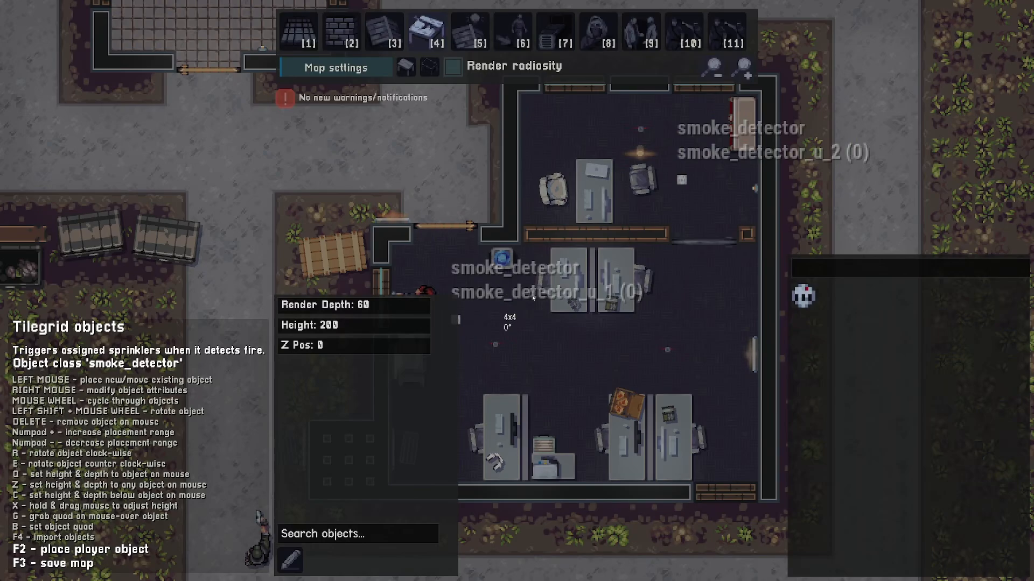
Link the main room's smoke detector to all three office sprinklers with the object click linker
scroll(531, 317, down, 1)
scroll(531, 322, up, 1)
key(a)
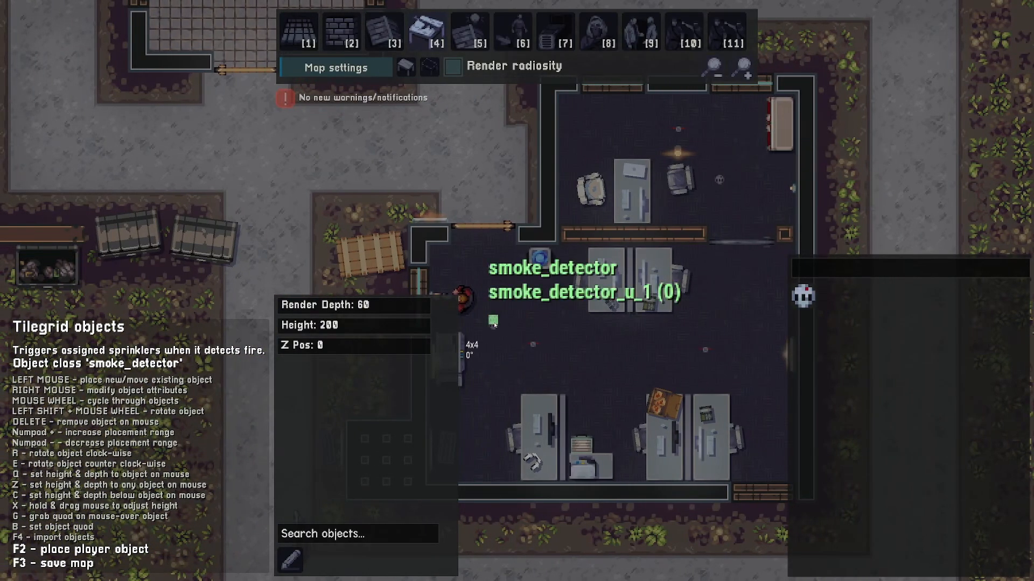
right_click(494, 323)
click(507, 537)
mouse_move(443, 86)
mouse_down()
mouse_move(667, 319)
mouse_move(754, 439)
mouse_up()
key(w)
key(d)
key(Escape)
Link the north room's smoke detector to the same three sprinklers
right_click(685, 215)
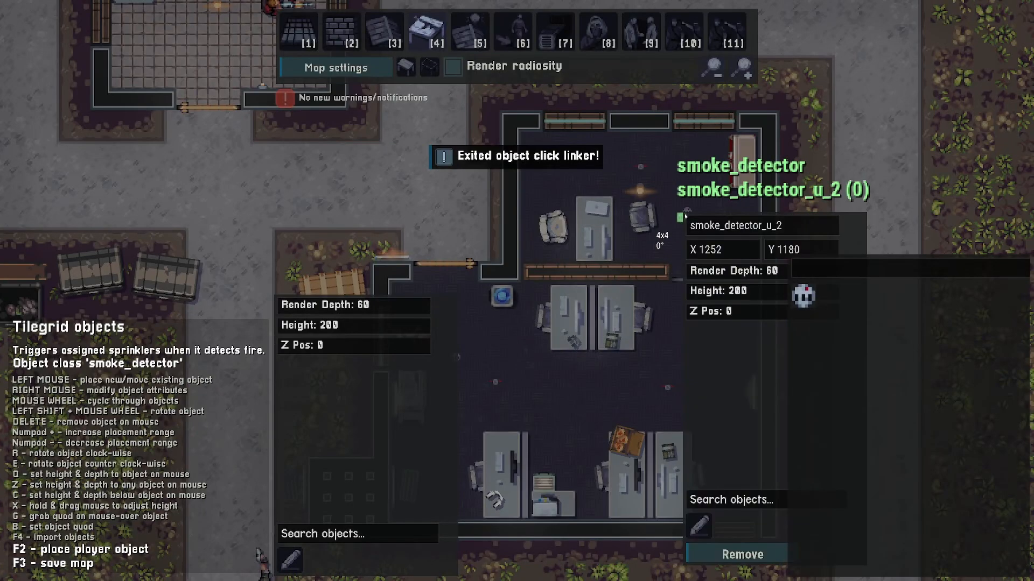
click(700, 525)
mouse_move(777, 117)
mouse_down()
mouse_move(517, 398)
mouse_move(384, 472)
mouse_up()
key(Escape)
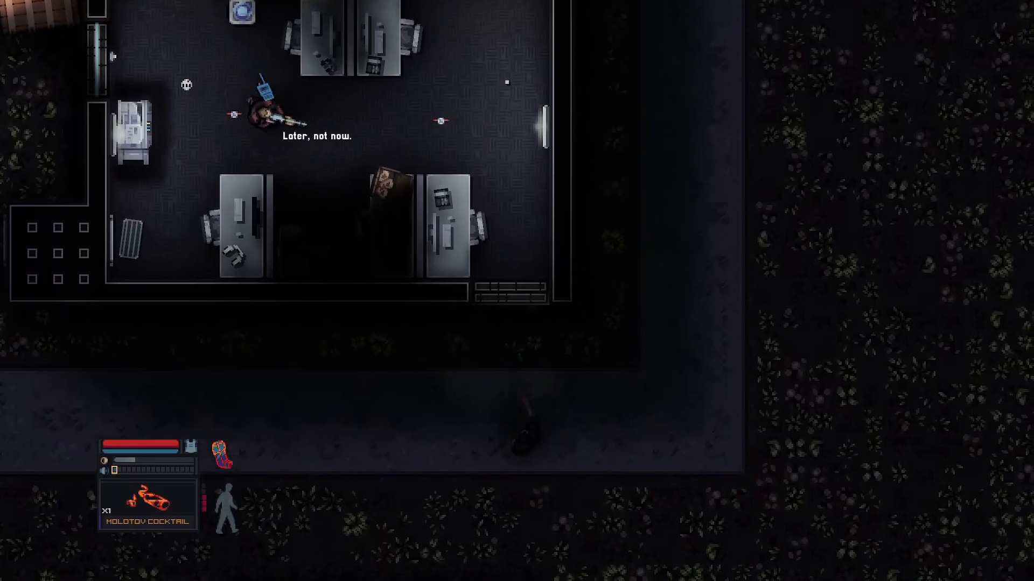
Set the office on fire with Molotov cocktails in a playtest to test the smoke detectors, and return to the editor
key(a)
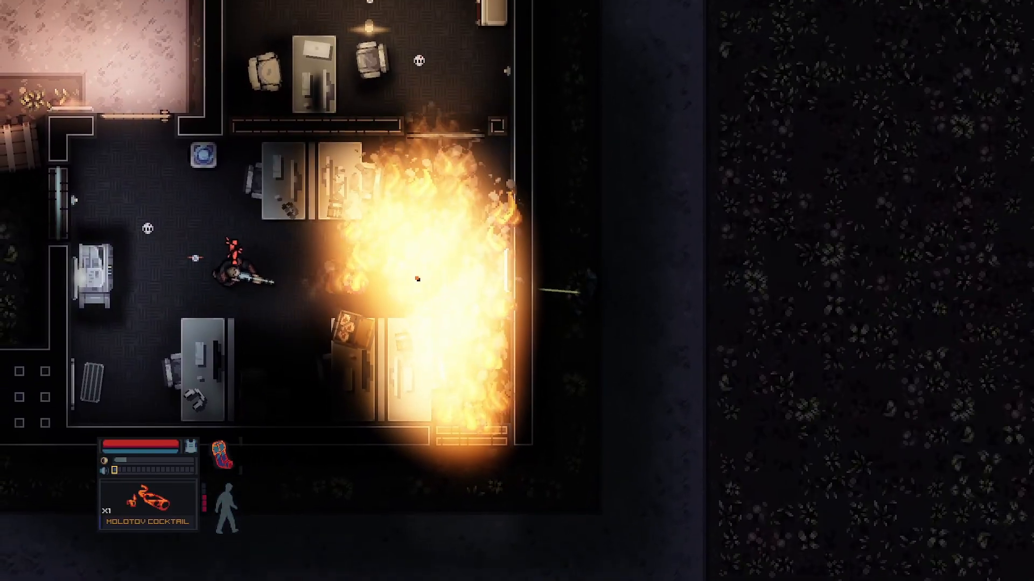
key(a)
key(w)
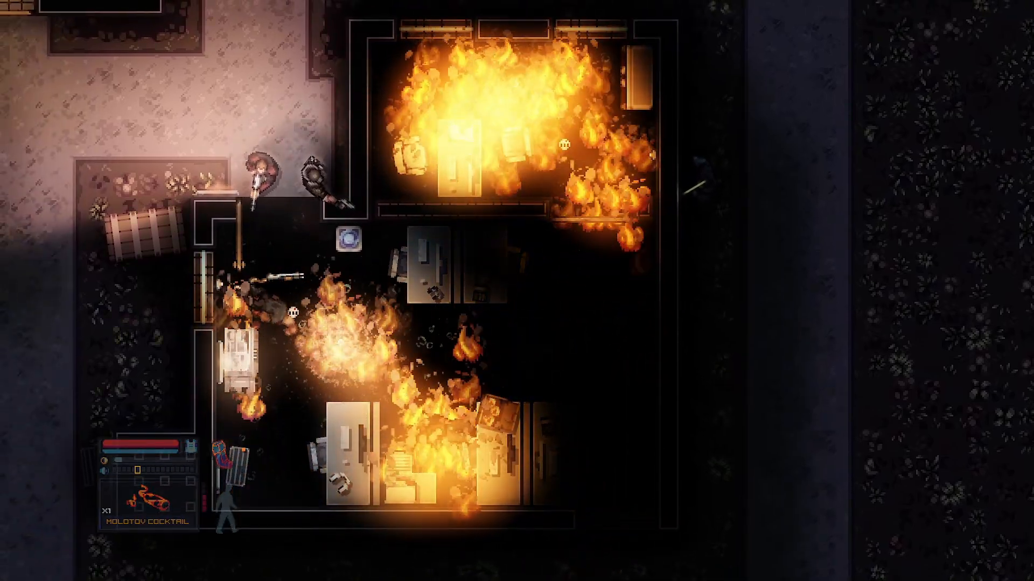
key(F2)
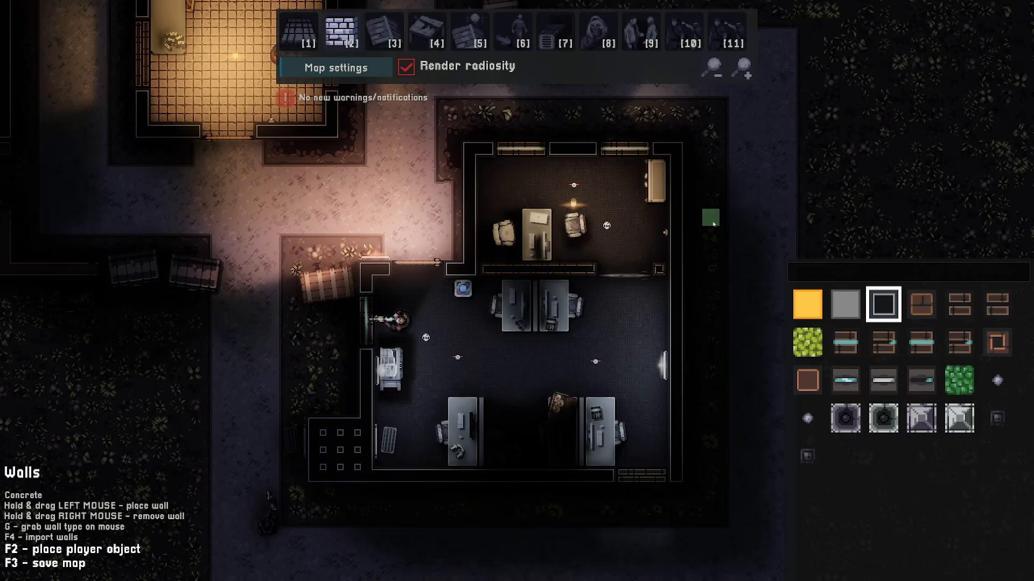
Place an alarm_panel_fire object on the main room's east wall at render depth 30 and height 100
key(s)
key(a)
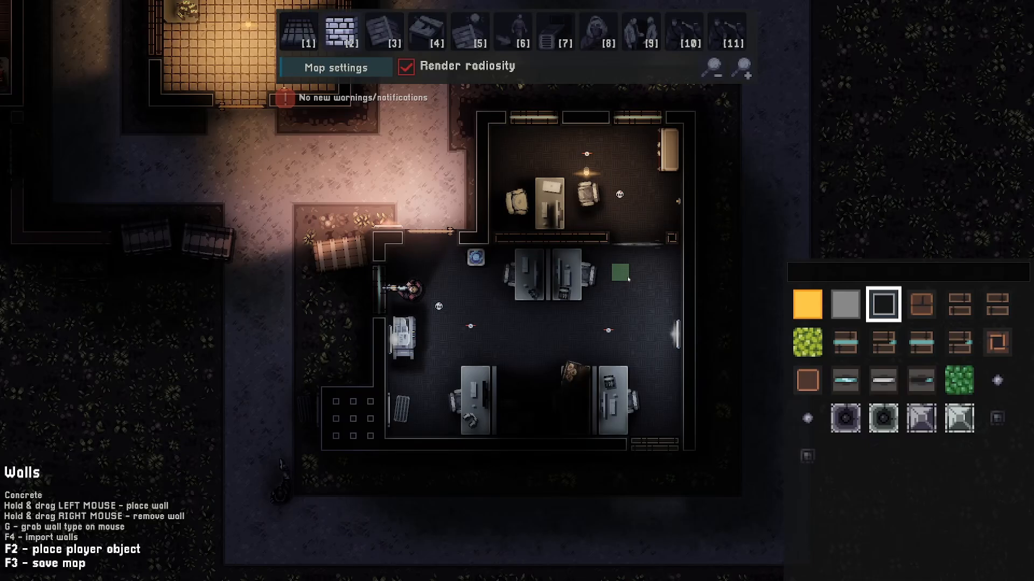
key(4)
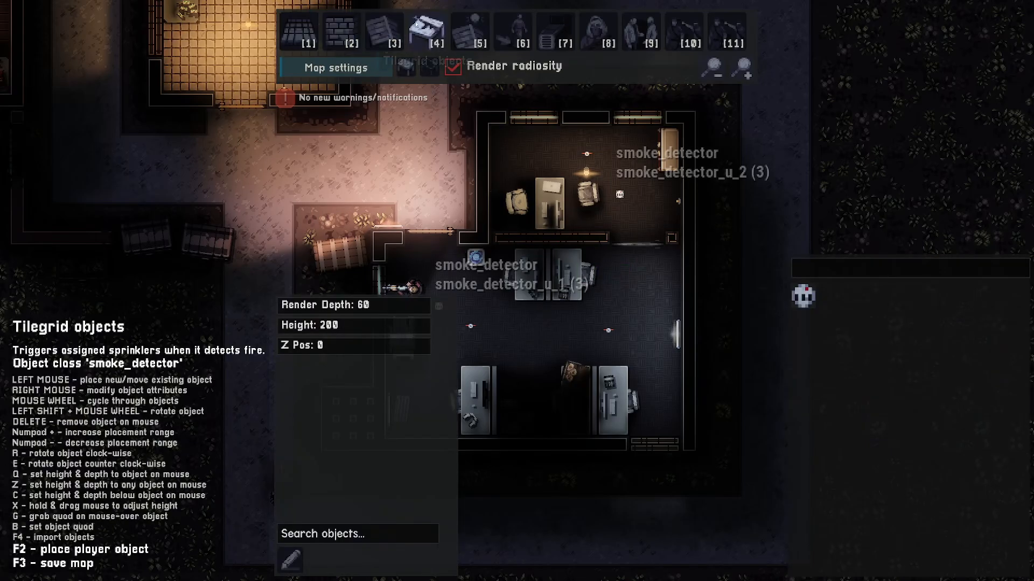
scroll(194, 263, down, 4)
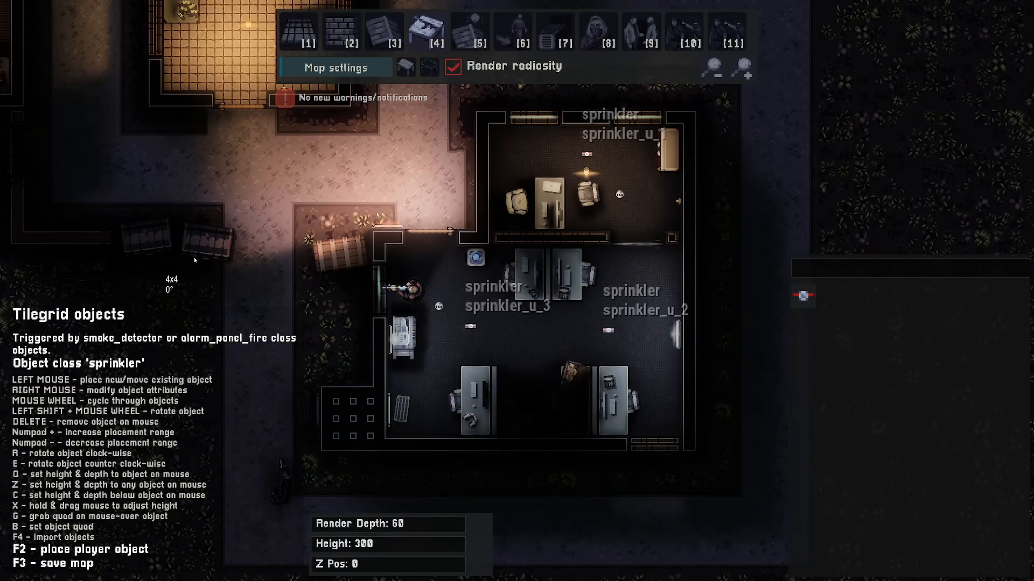
scroll(181, 276, down, 3)
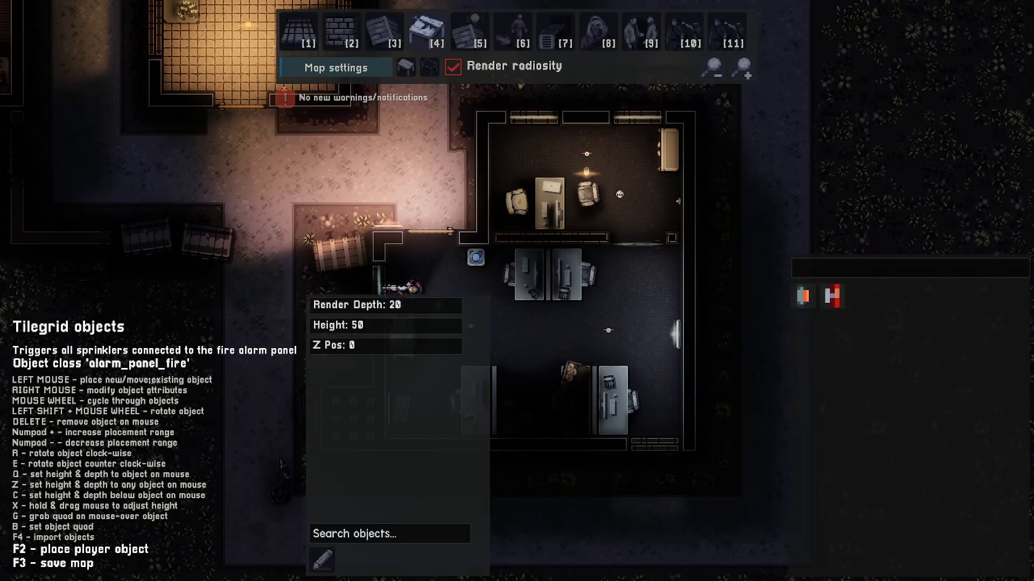
key(s)
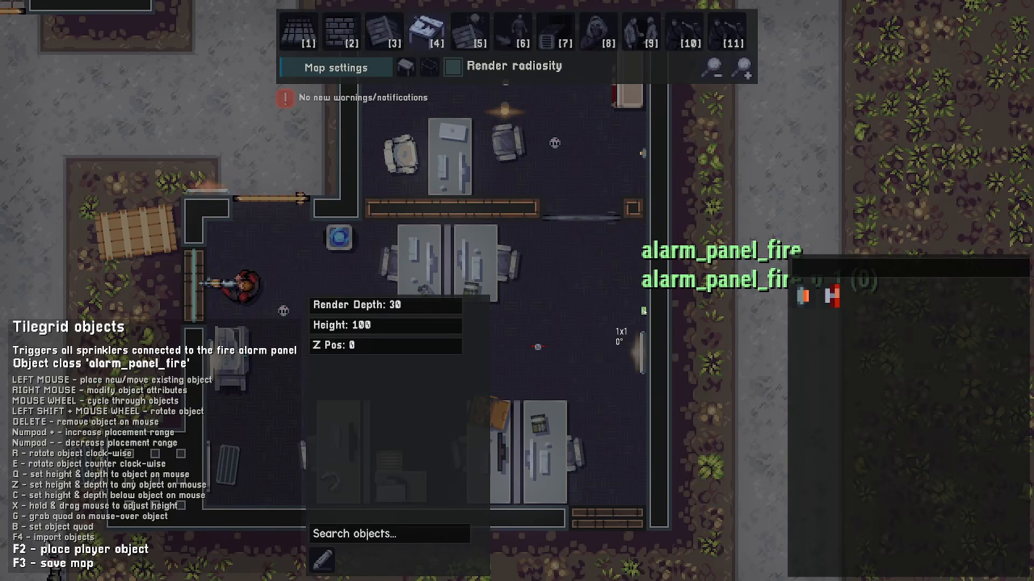
Link the fire alarm panel to the office's three sprinklers with the object click linker
click(713, 67)
right_click(618, 306)
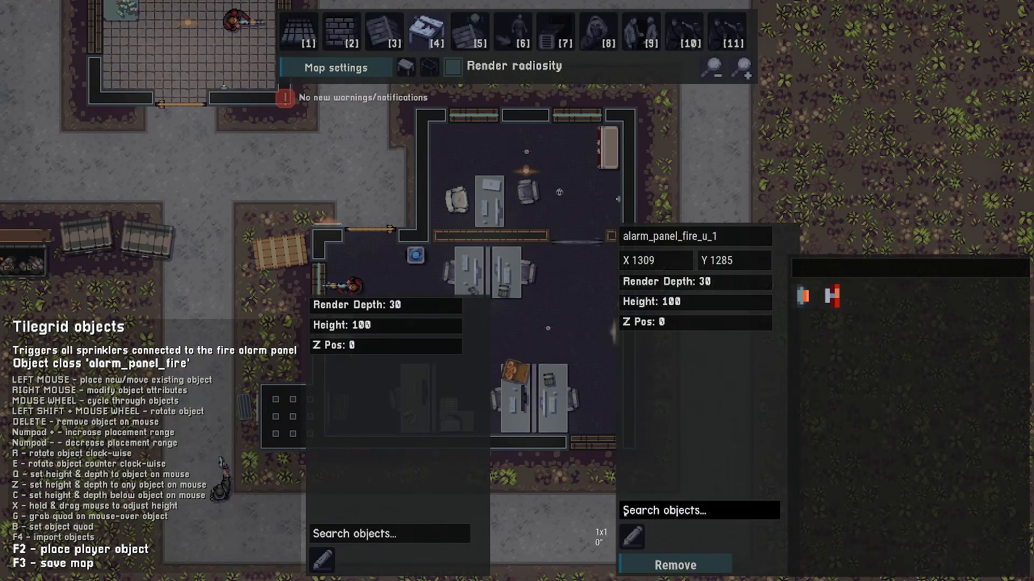
click(632, 536)
key(a)
key(w)
drag(765, 87, 445, 447)
key(d)
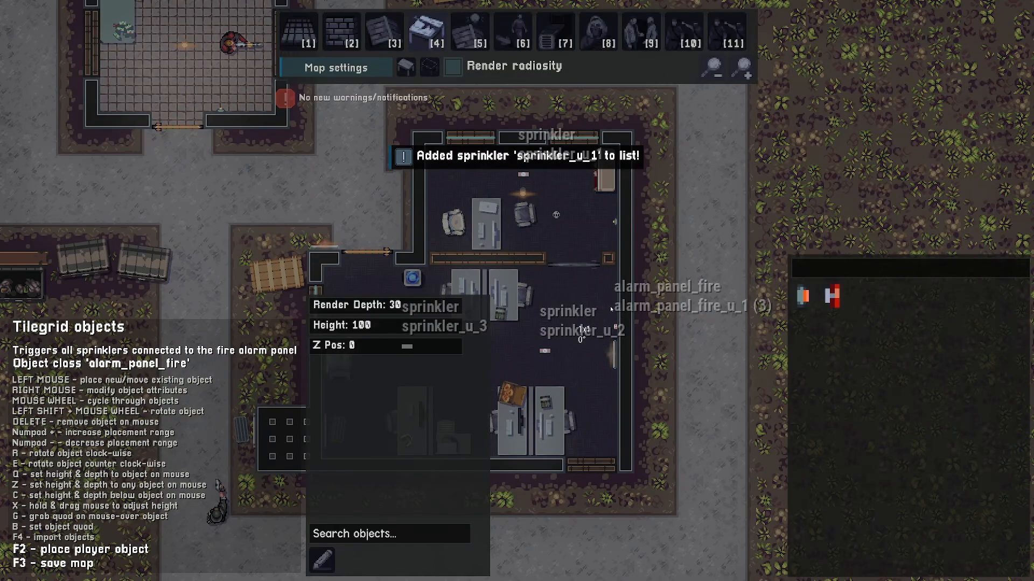
key(Escape)
Turn radiosity rendering back on, switch to wall editing and save the map
click(453, 67)
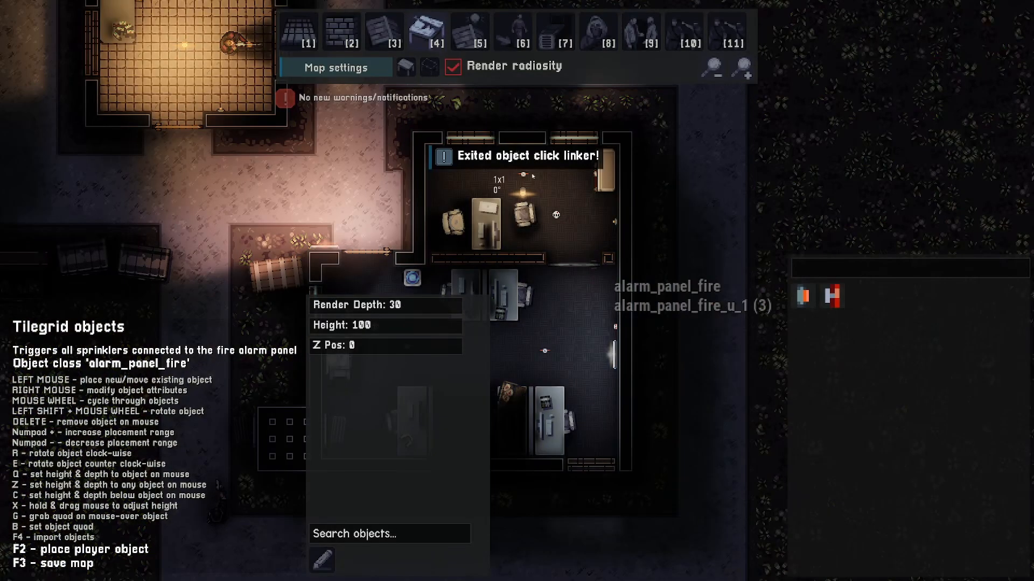
key(2)
key(F3)
click(560, 355)
click(565, 353)
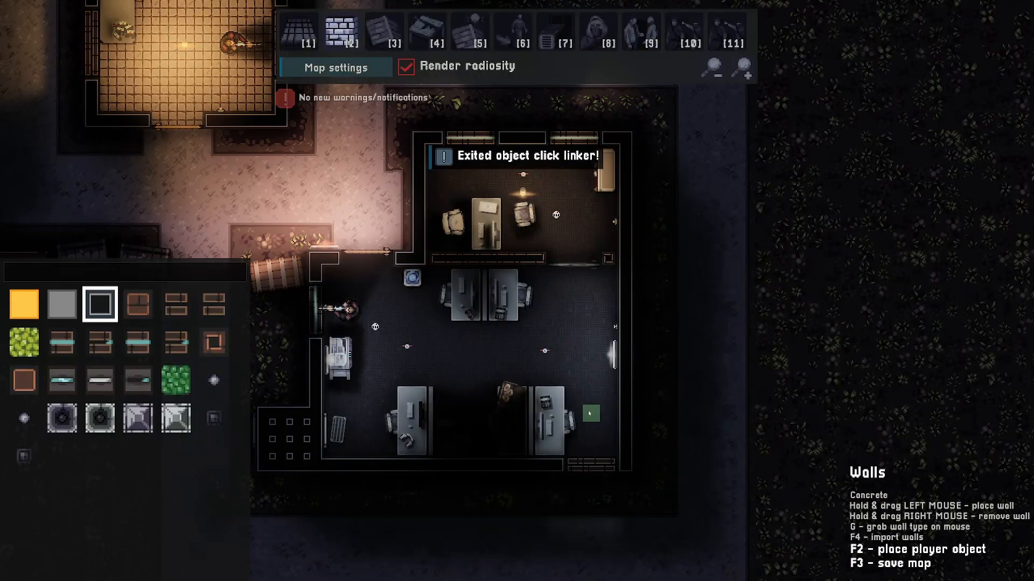
Trigger the sprinklers from the fire alarm panel in a playtest, and return to the editor
key(F2)
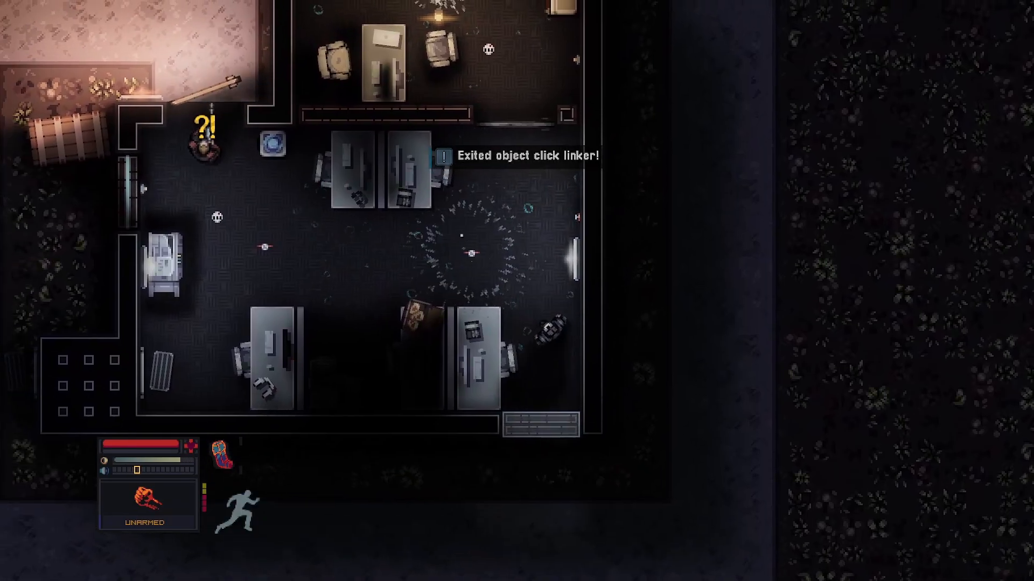
scroll(462, 235, down, 2)
key(s)
key(a)
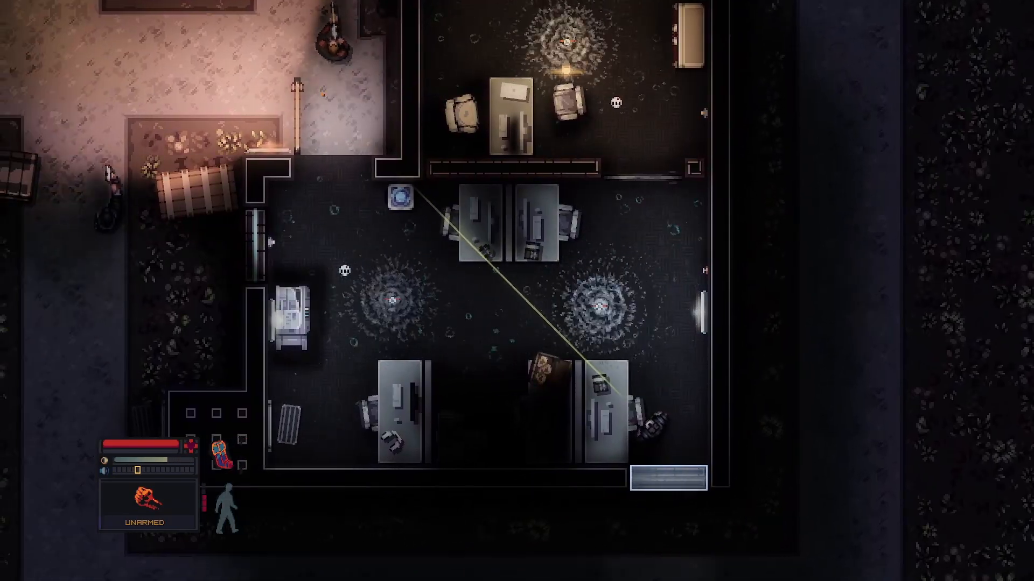
key(F2)
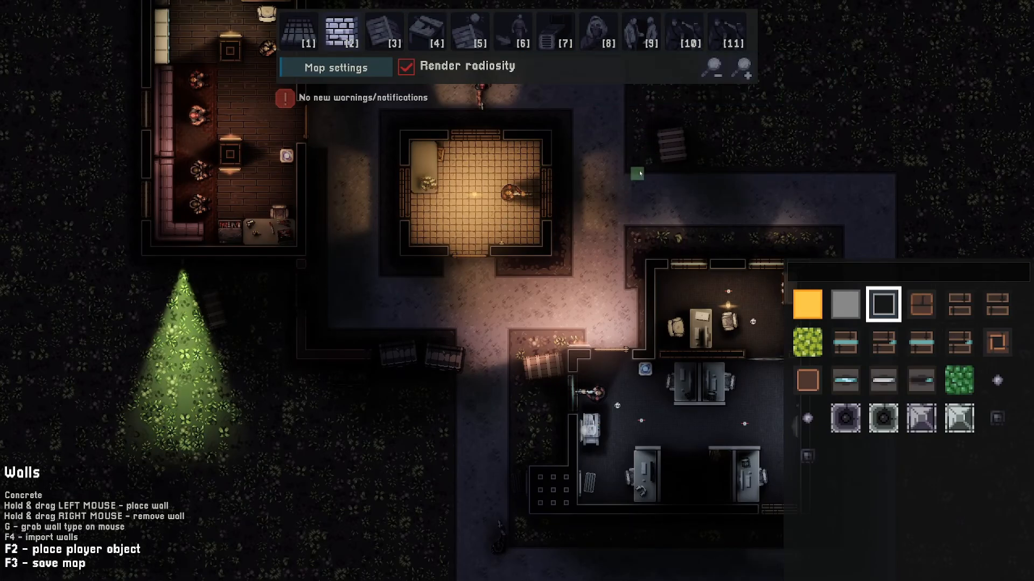
Open the map's level settings
click(336, 67)
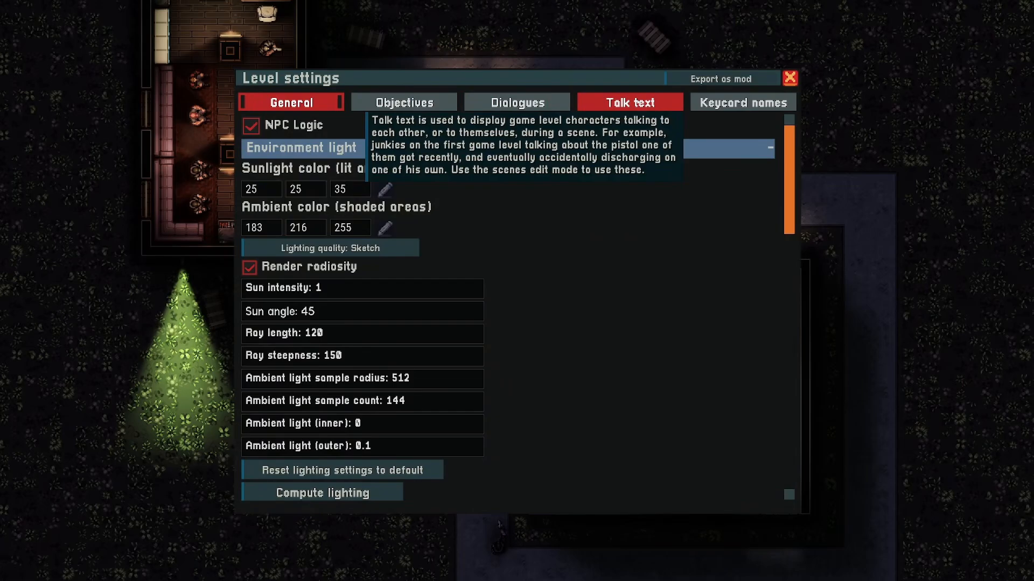